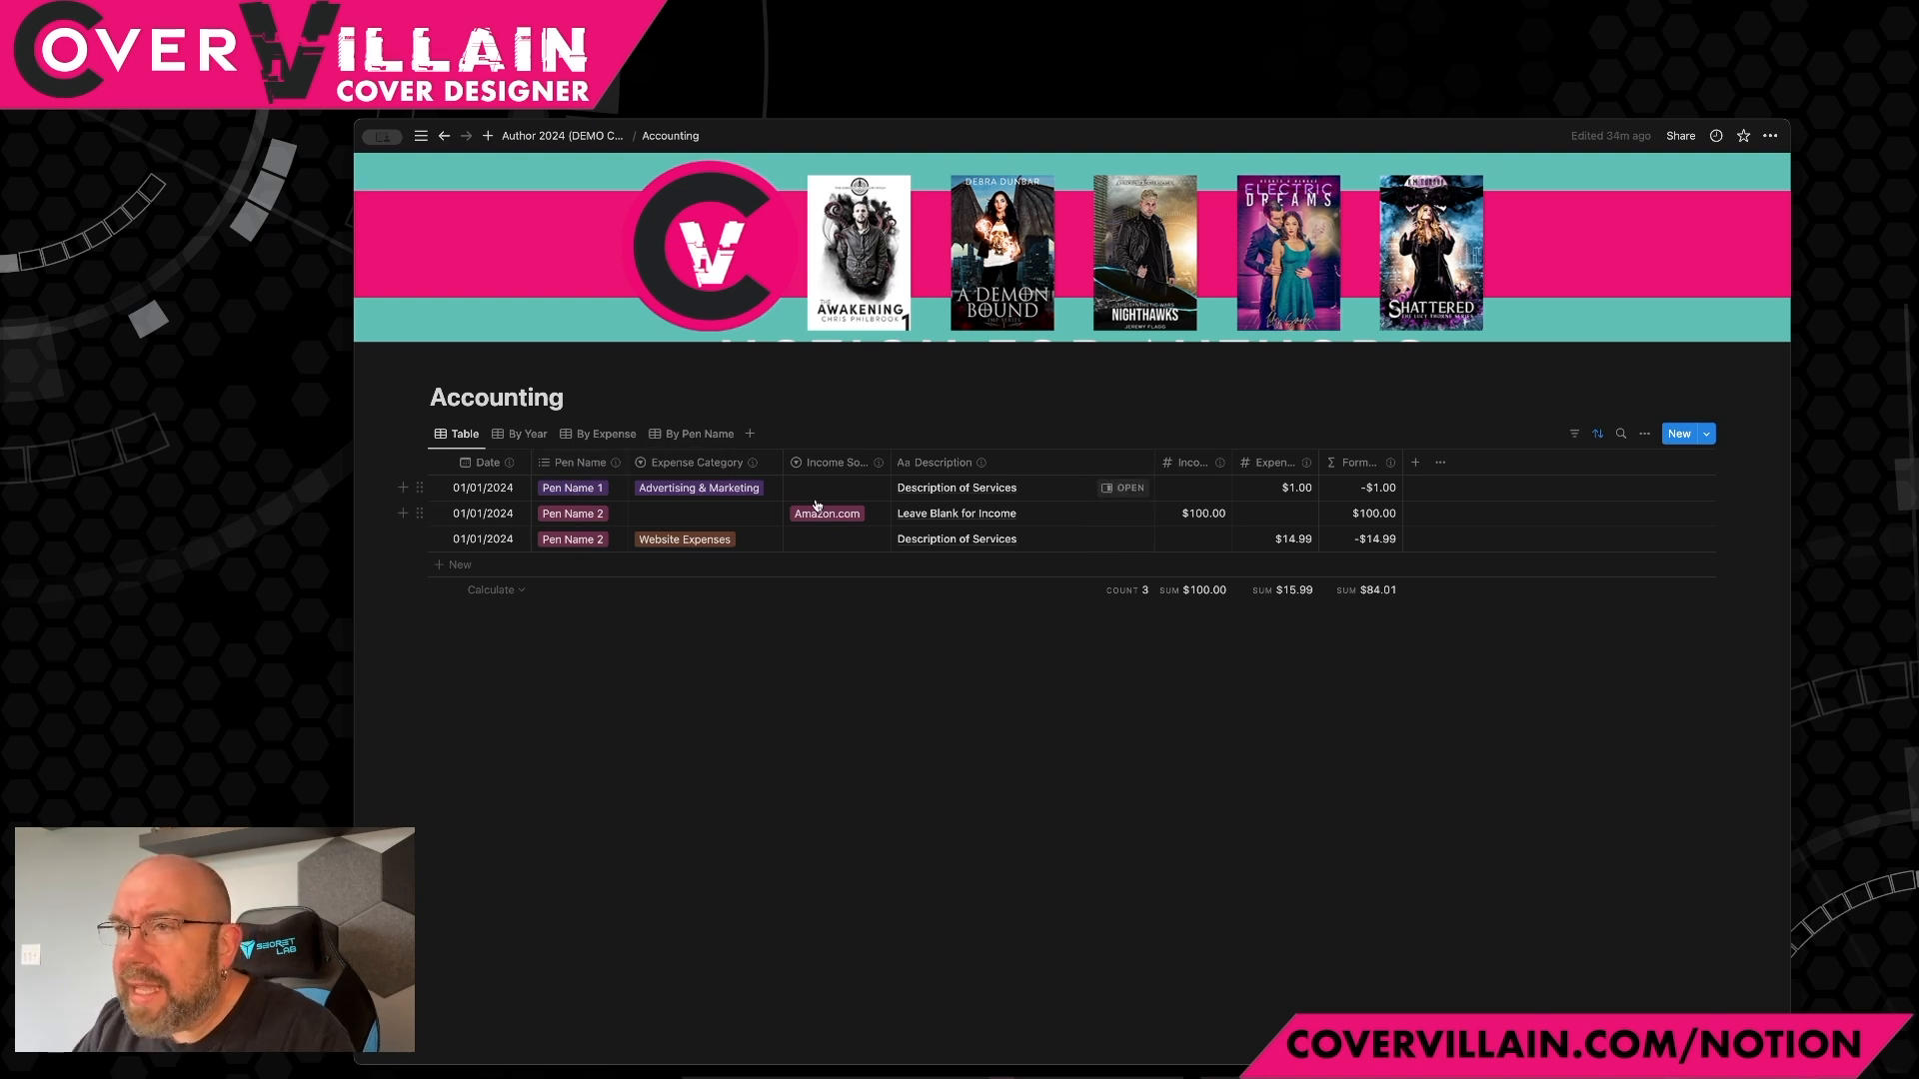
Step: Rename the Pen Name 1 option of the Pen Name property to the author's first pen name
{"action": "left_click", "coordinate": [579, 467]}
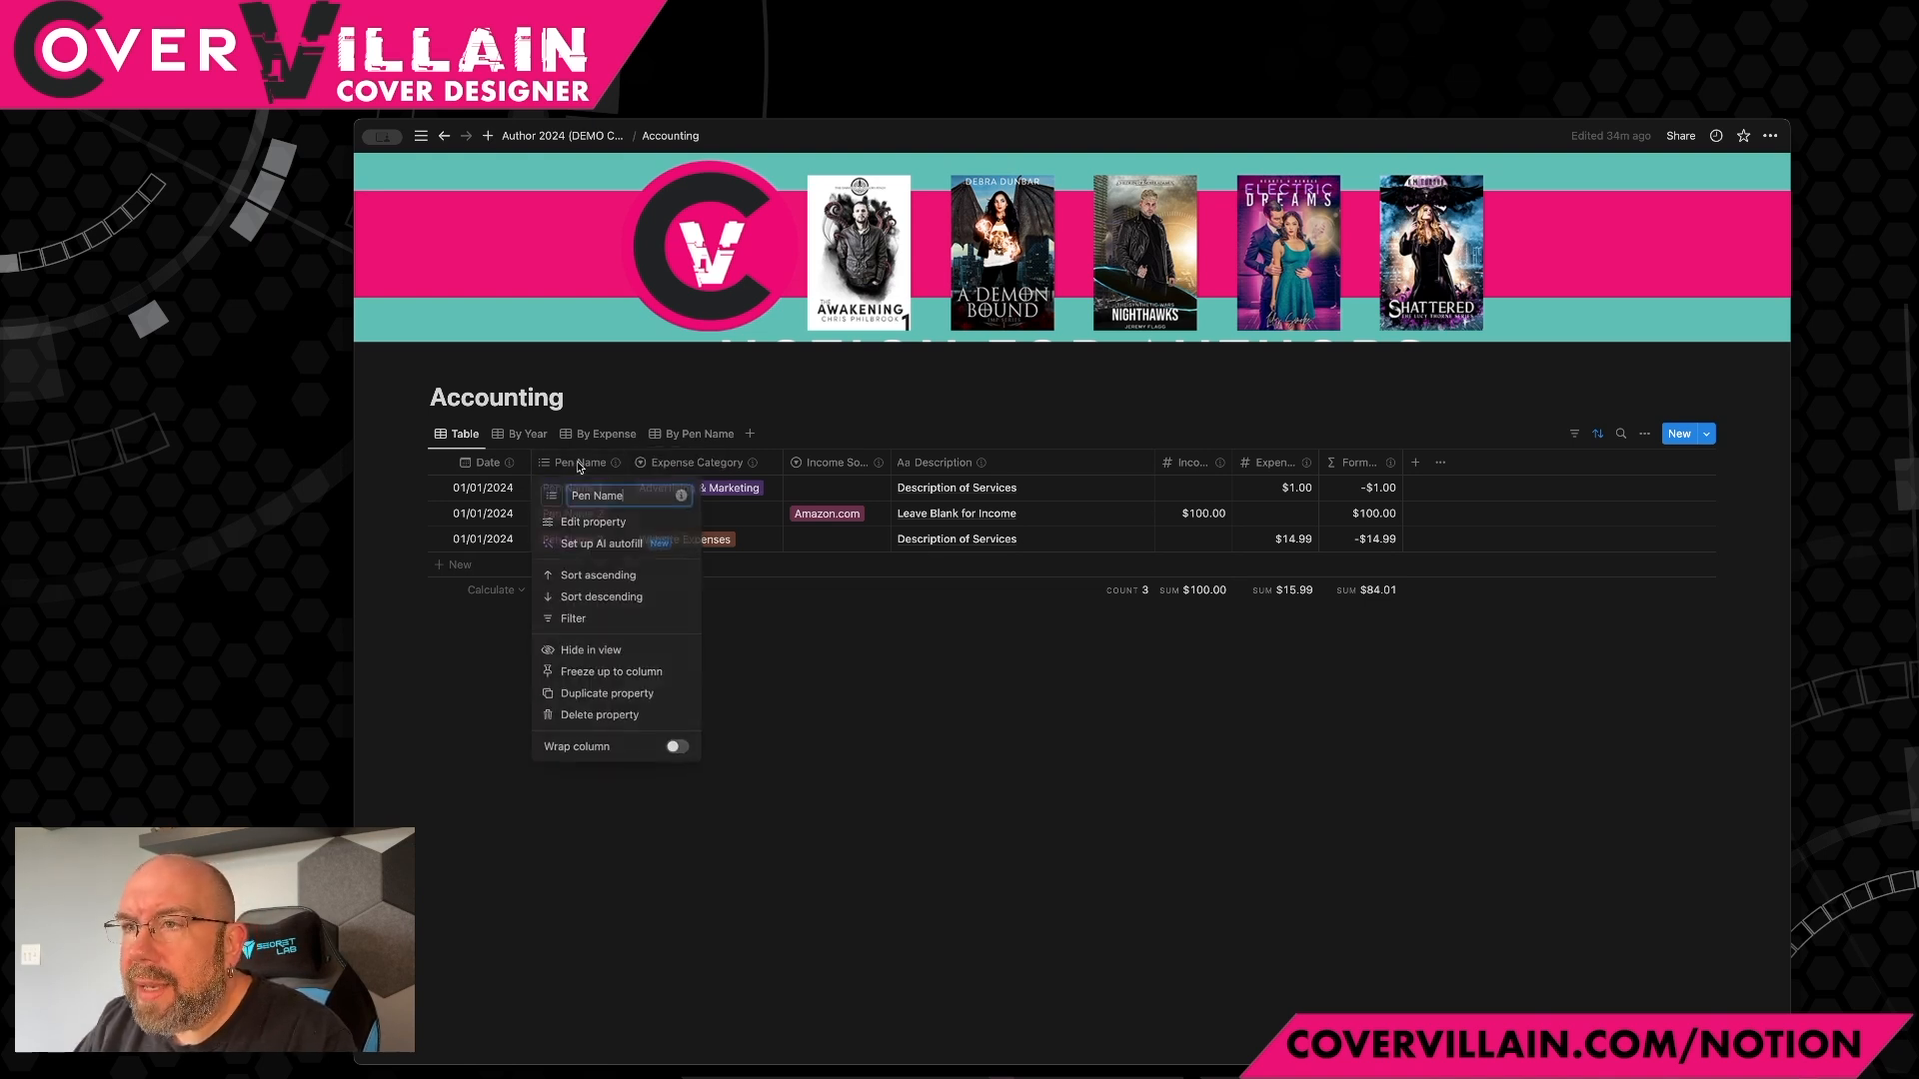
{"action": "left_click", "coordinate": [576, 525]}
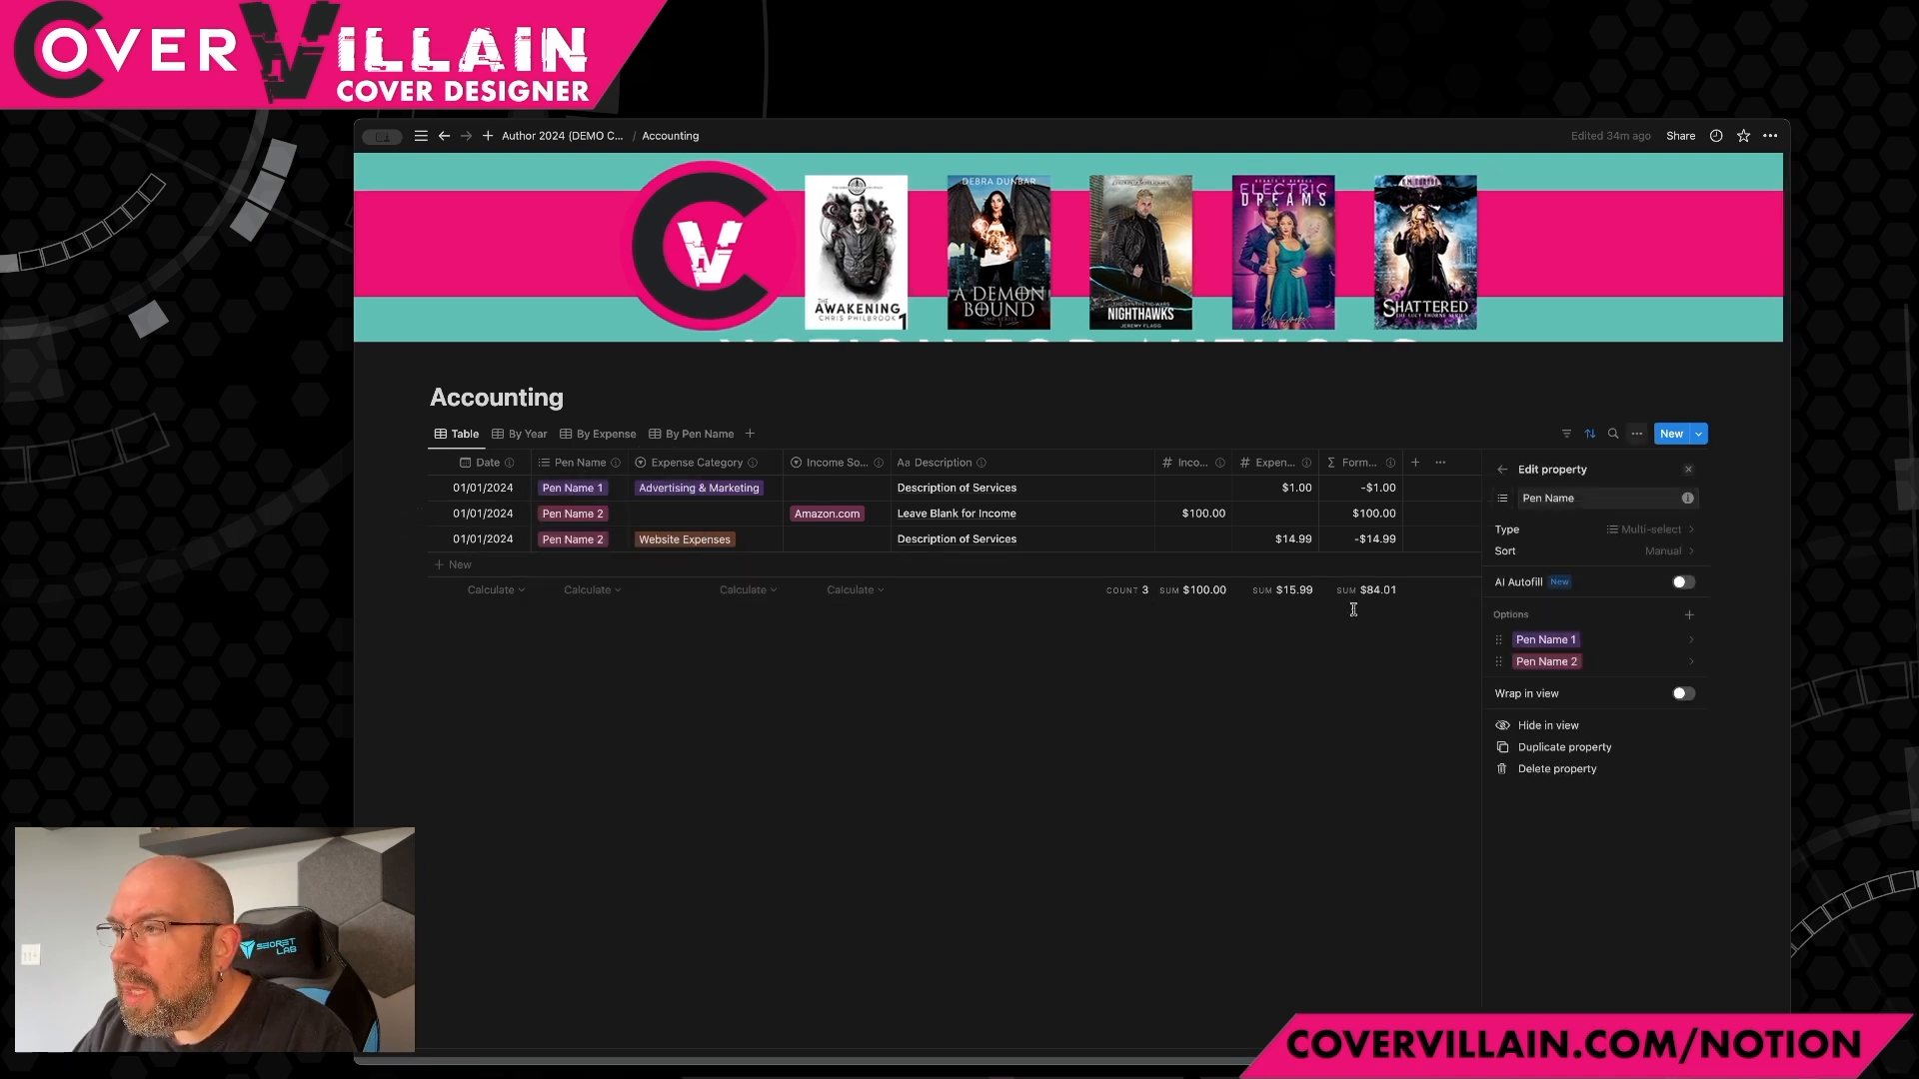
{"action": "left_click", "coordinate": [1539, 640]}
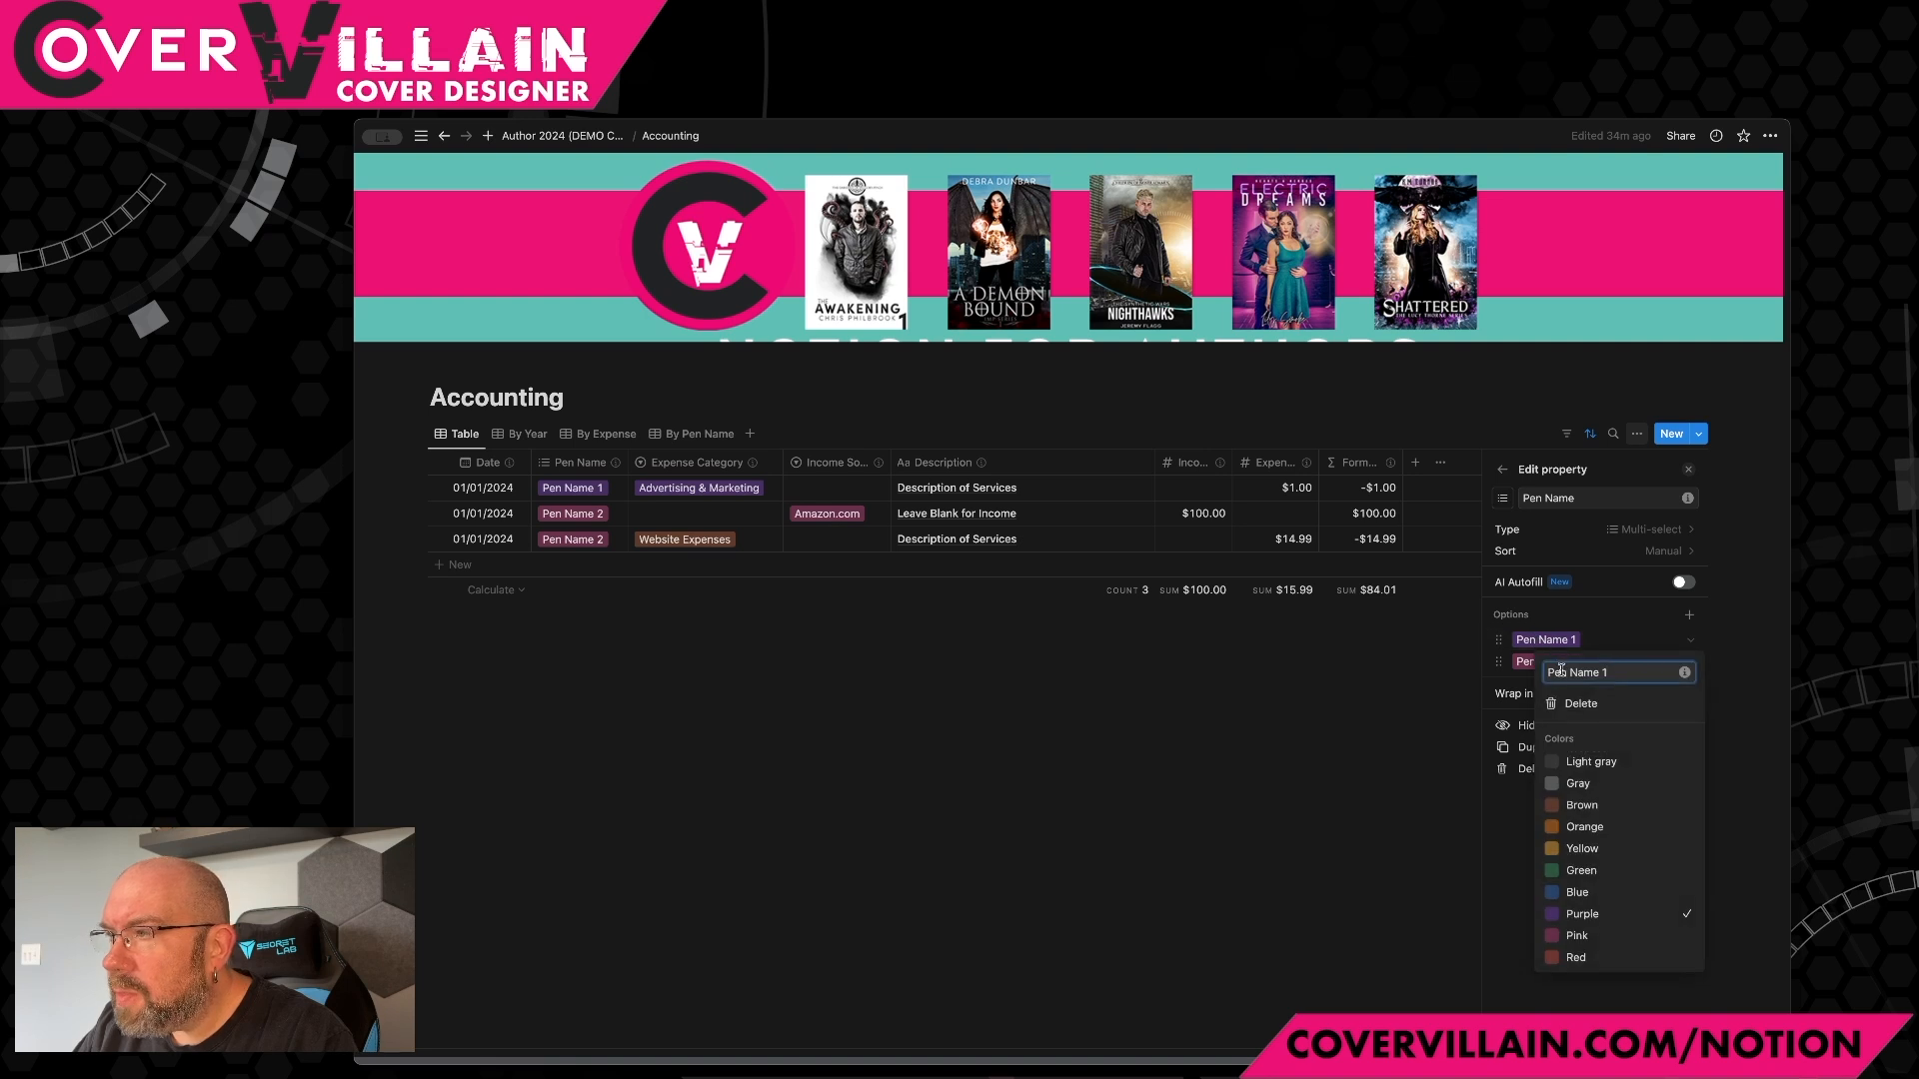
{"action": "type", "text": "Jeremy Flagg"}
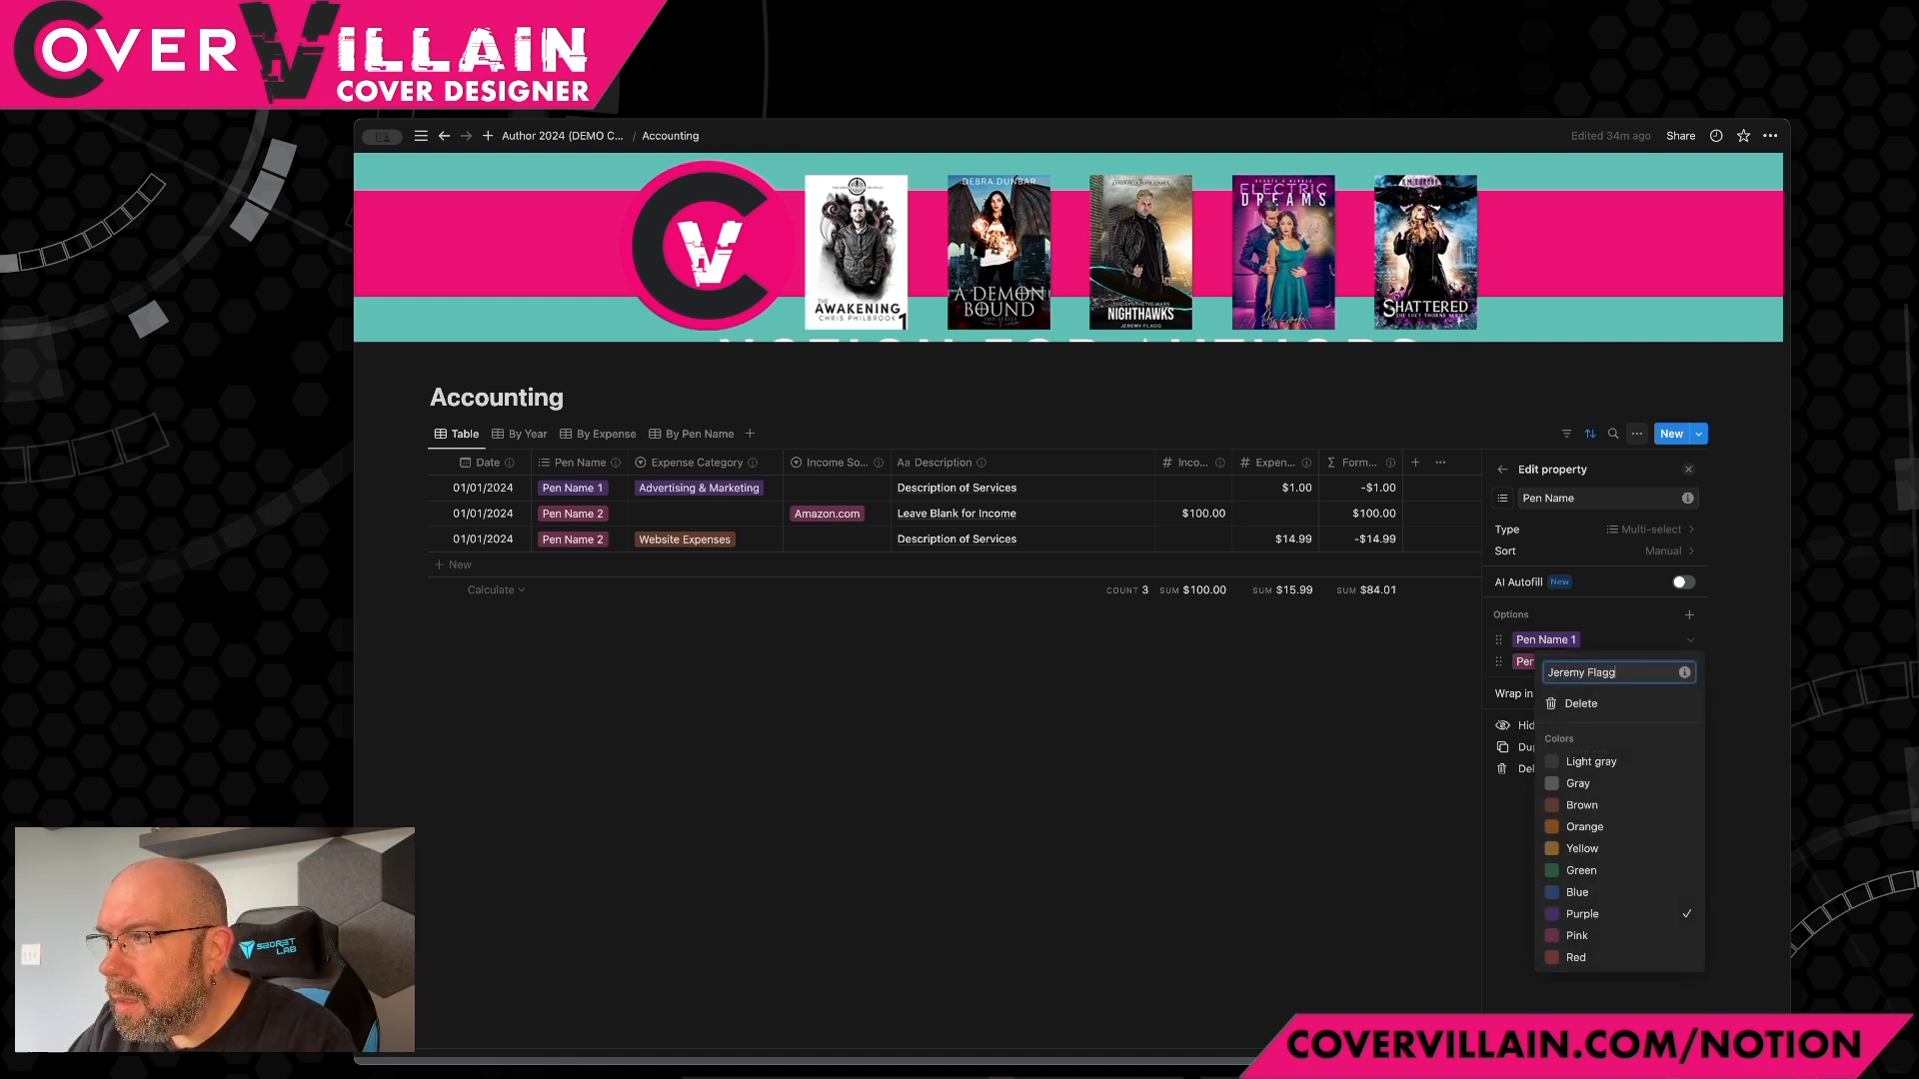
{"action": "key", "text": "Return"}
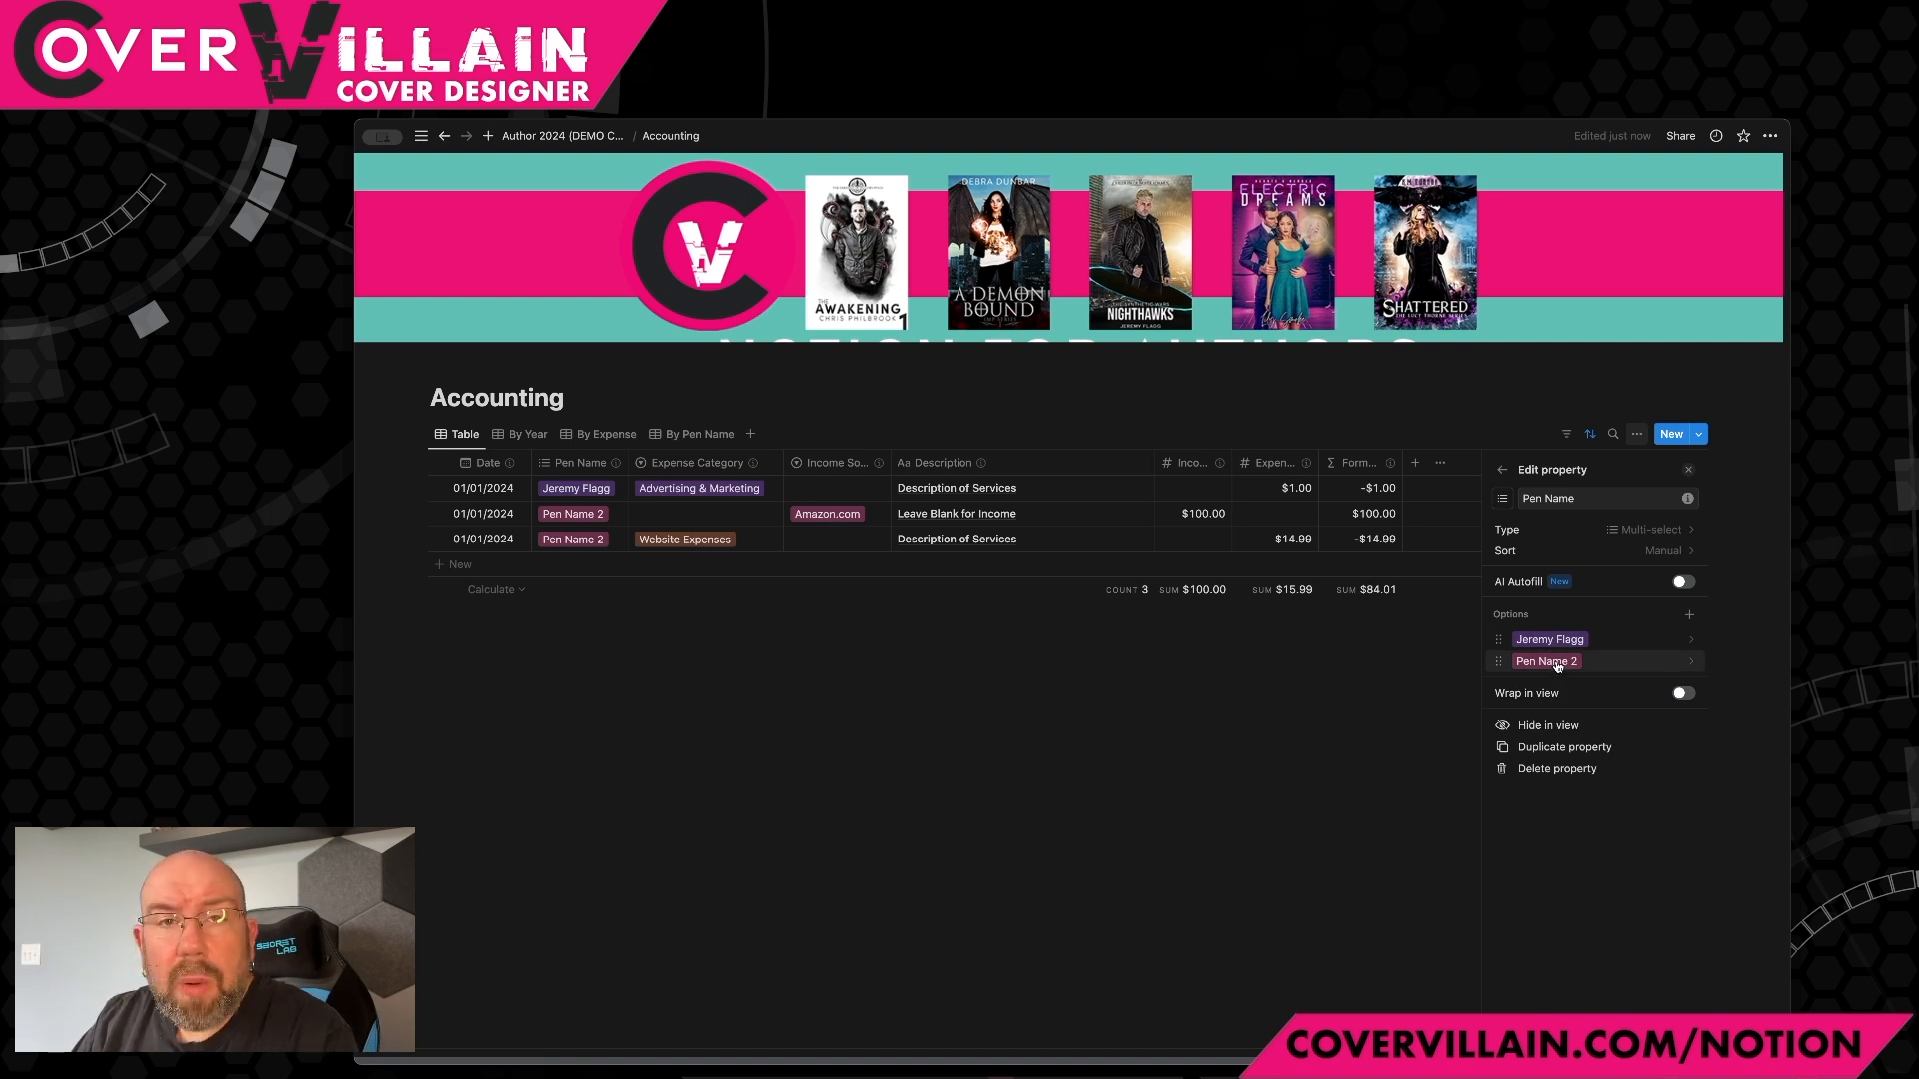
Step: Rename the Pen Name 2 option to the author's second pen name
{"action": "left_click", "coordinate": [1557, 664]}
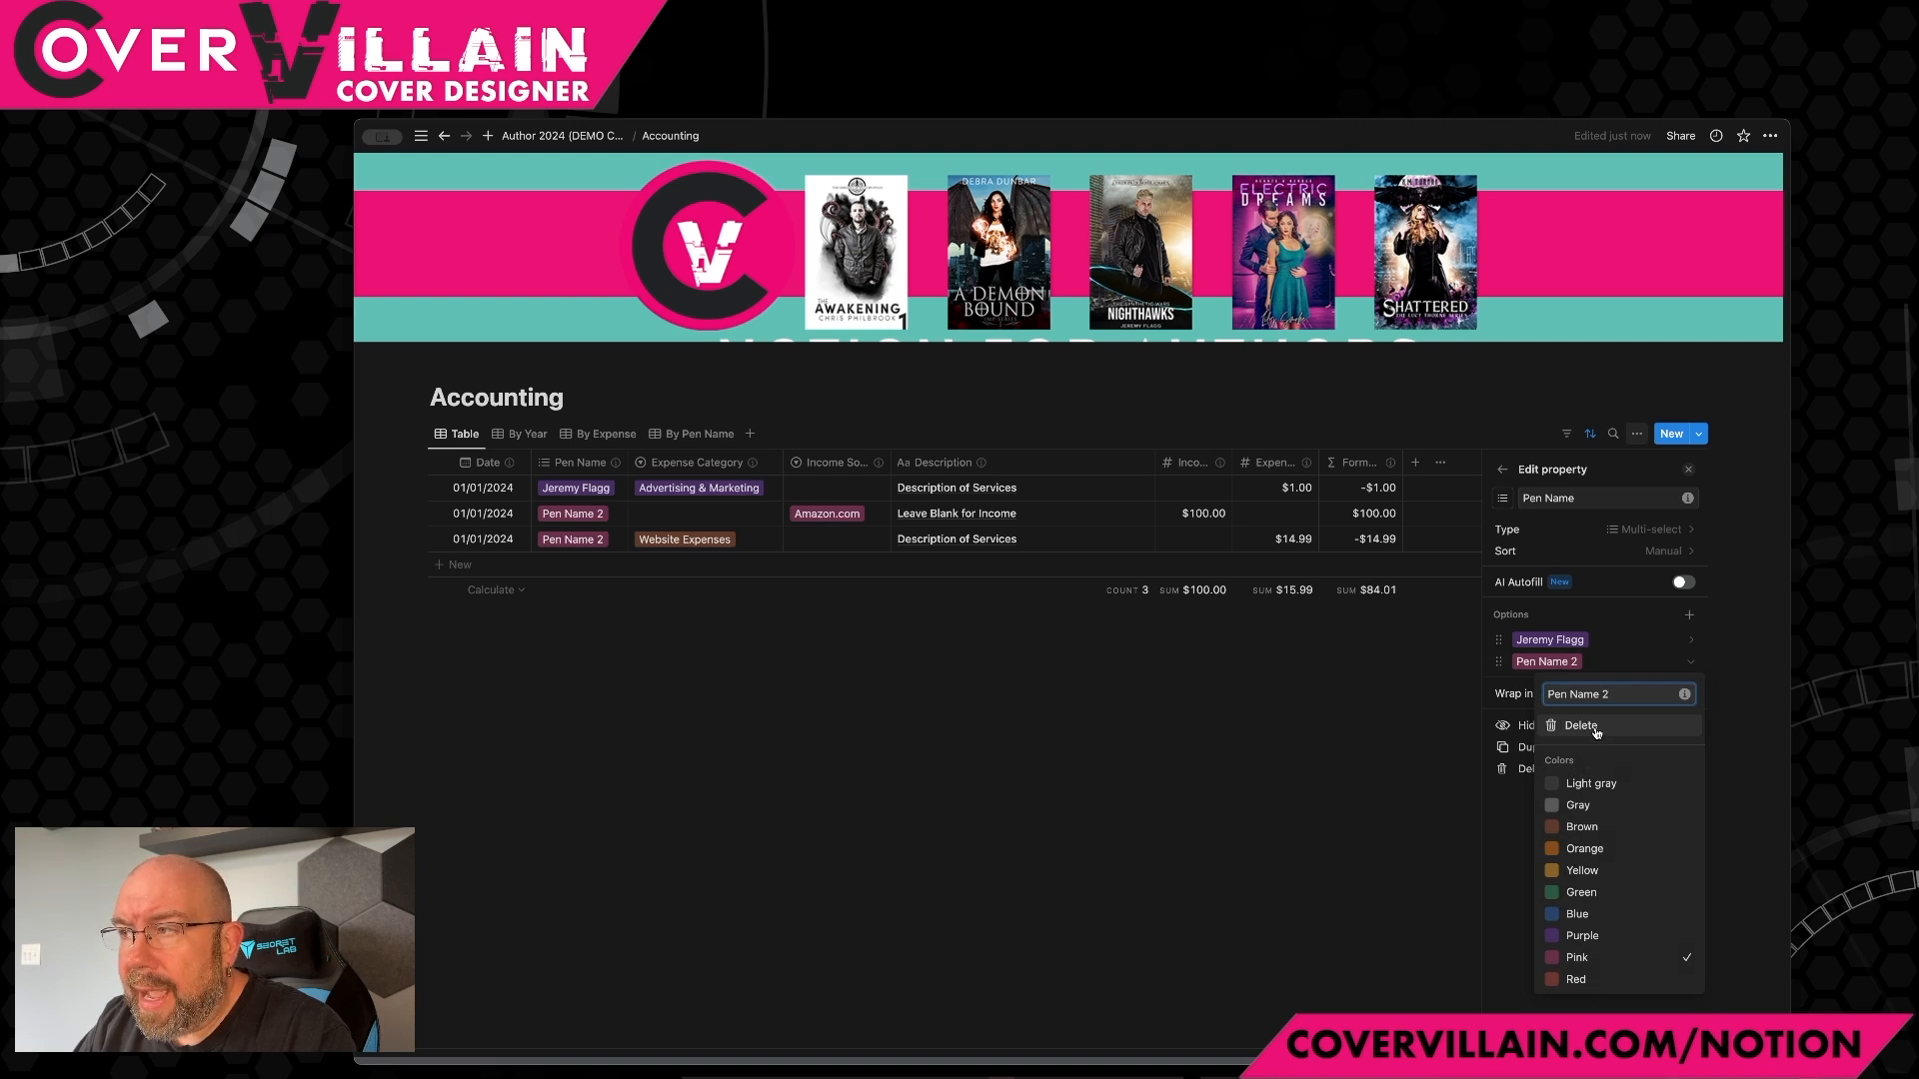
{"action": "triple_click", "coordinate": [1605, 694]}
{"action": "type", "text": "Ryd"}
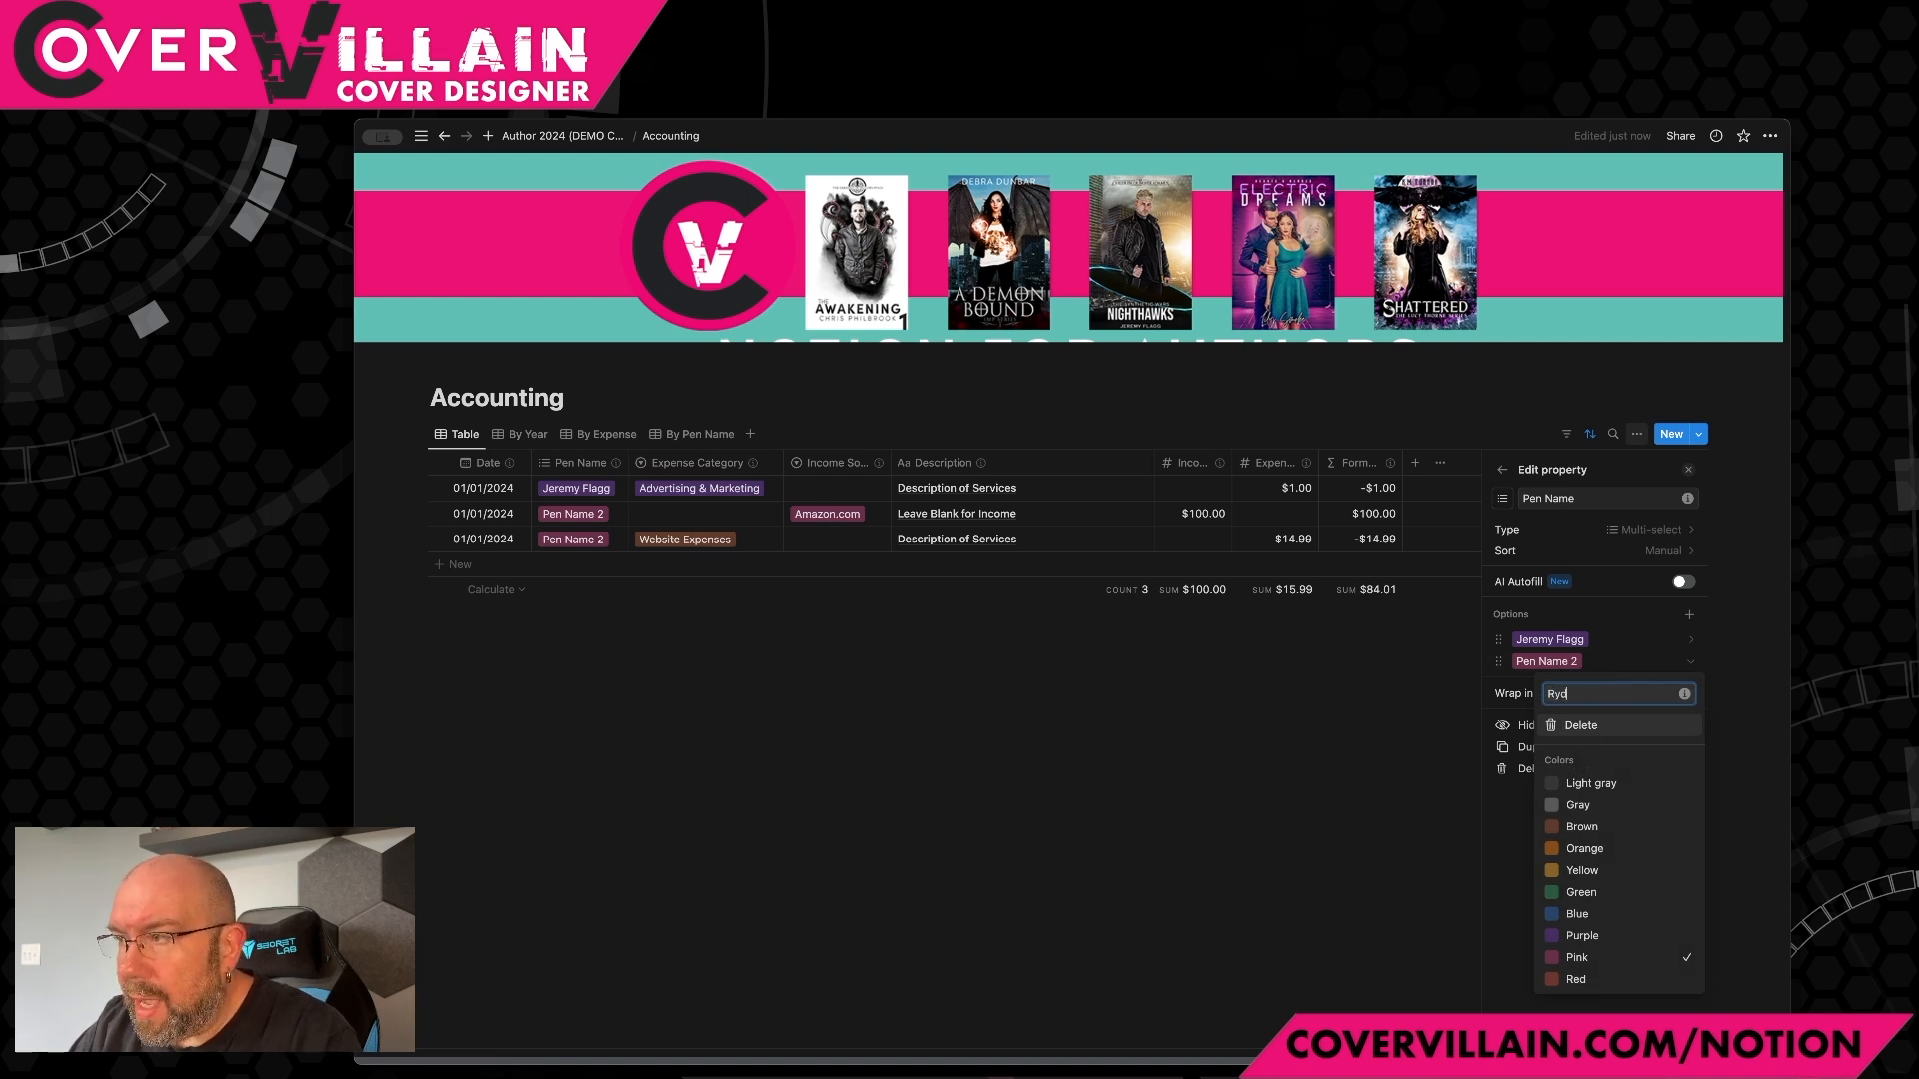
{"action": "type", "text": "er O'Malley"}
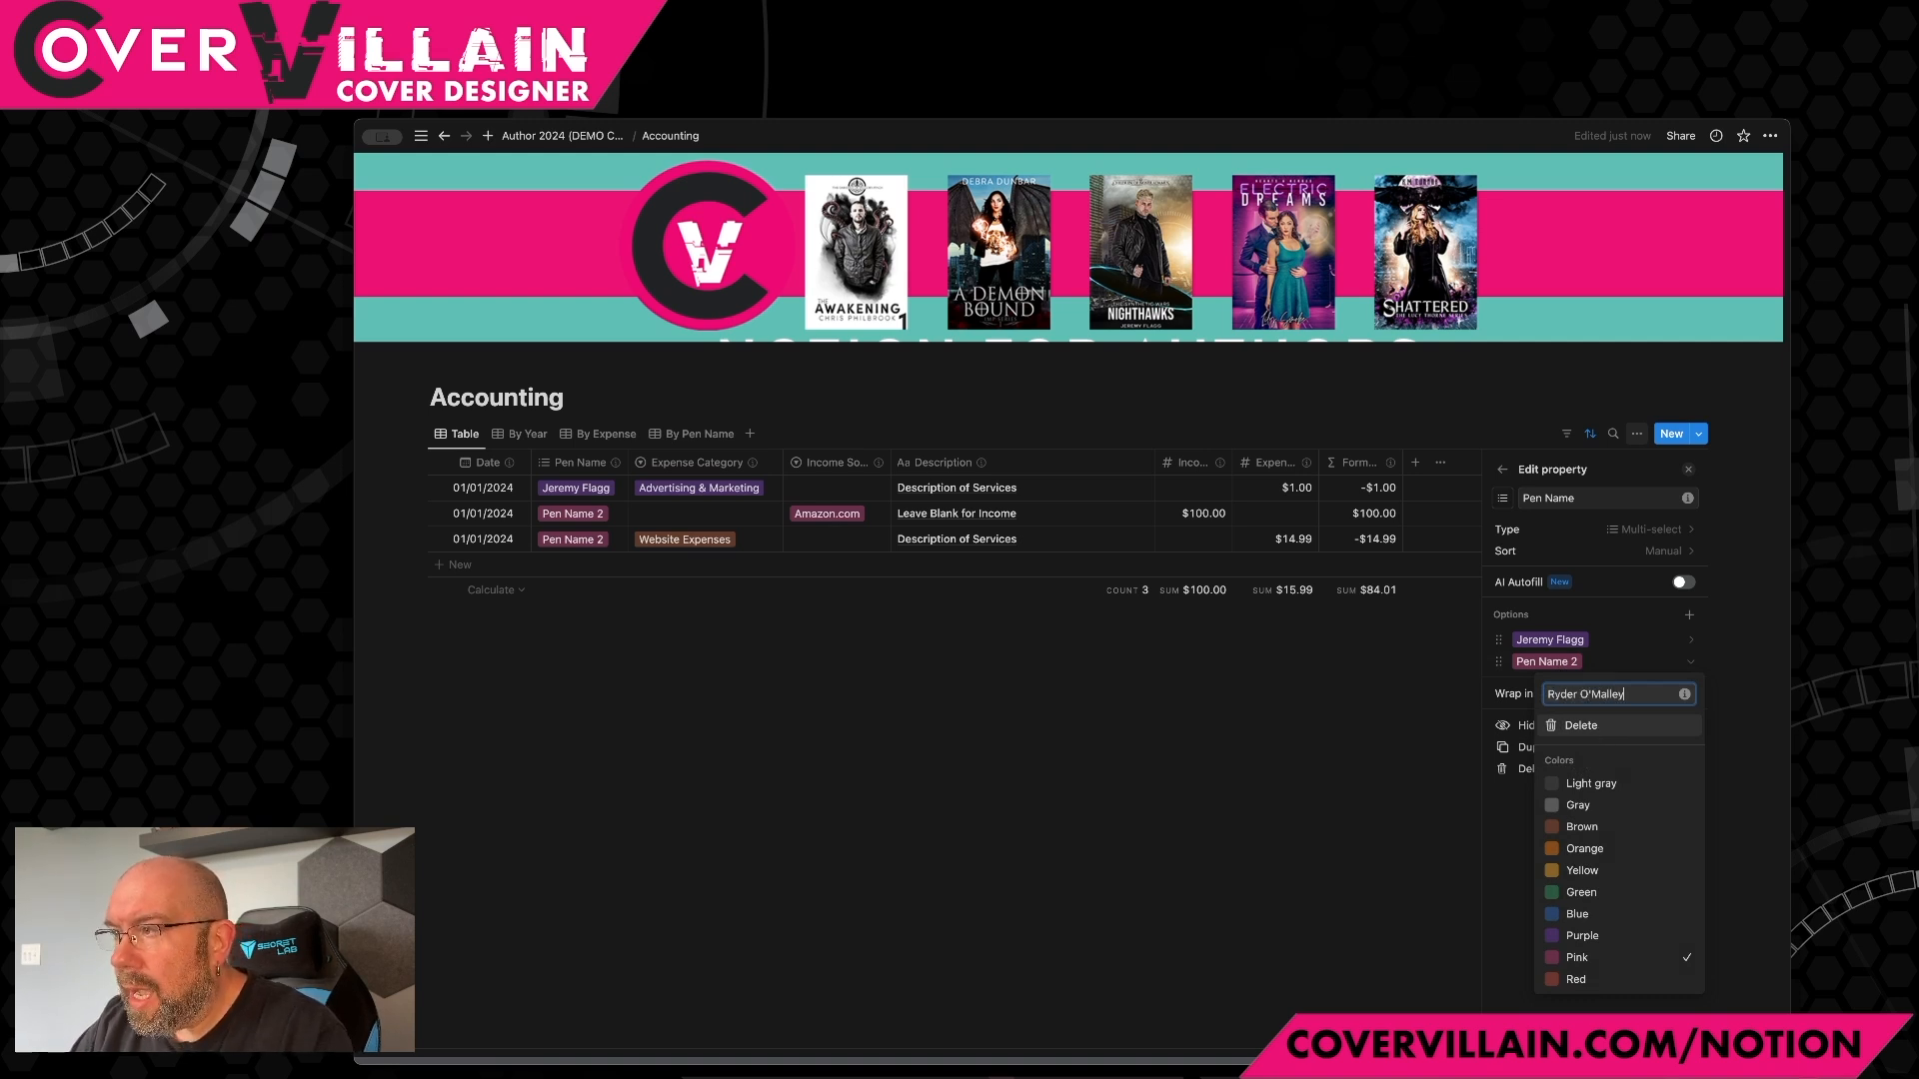
{"action": "key", "text": "Return"}
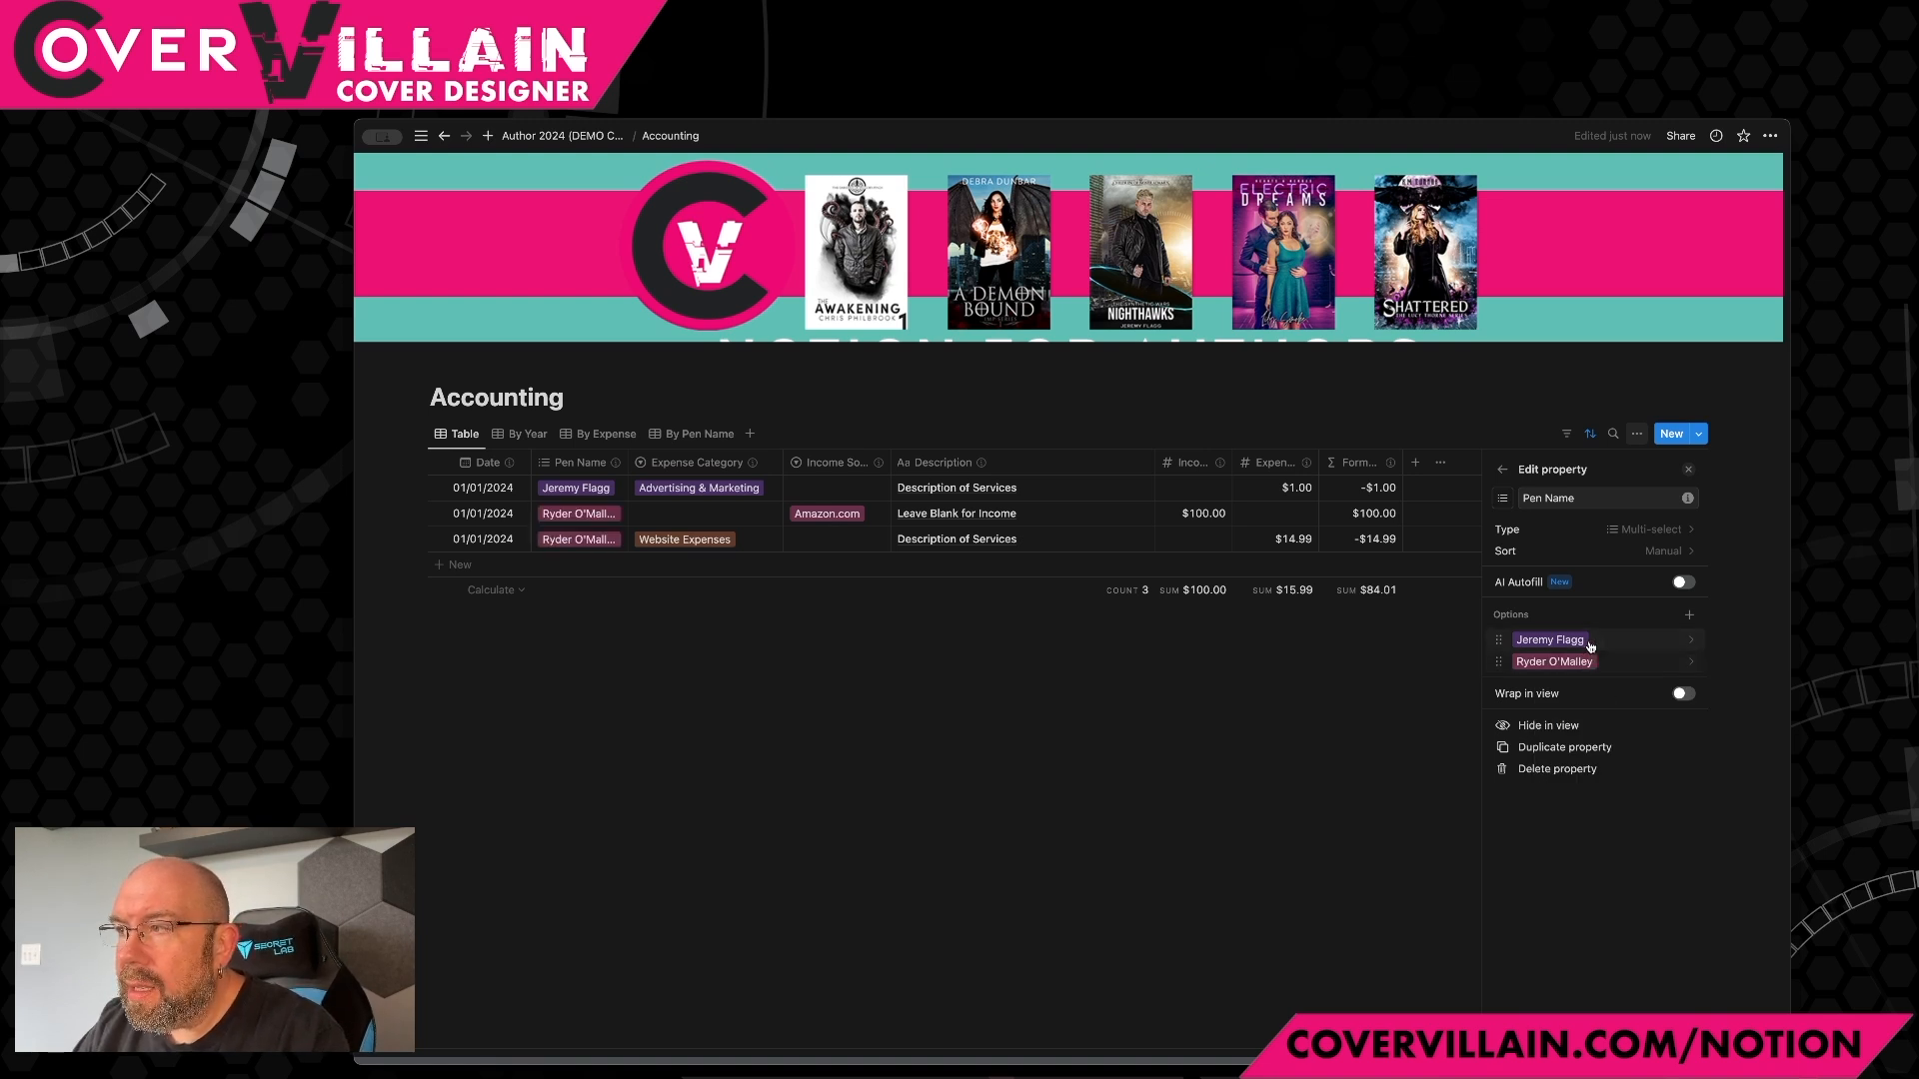
Step: Color the first pen name option green and the second one blue, and close the property settings
{"action": "left_click", "coordinate": [1589, 641]}
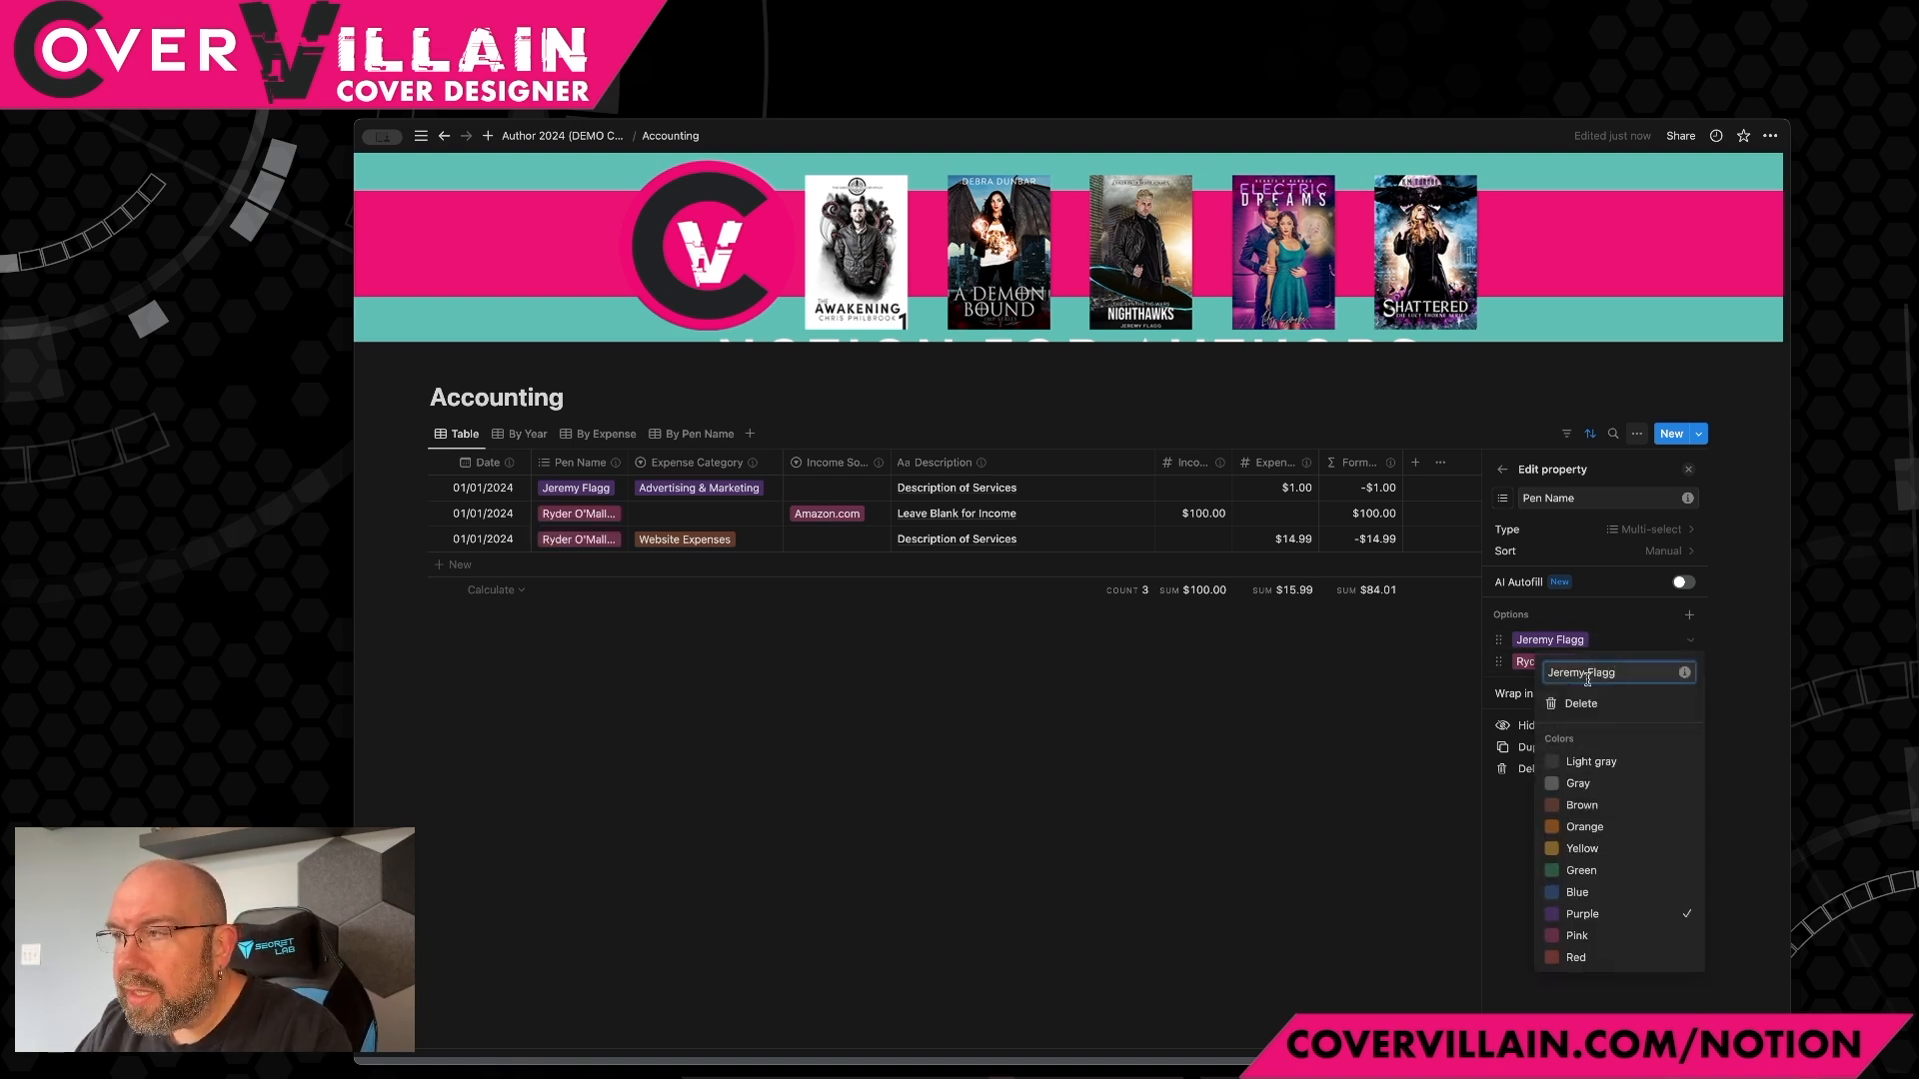
{"action": "left_click", "coordinate": [1578, 875]}
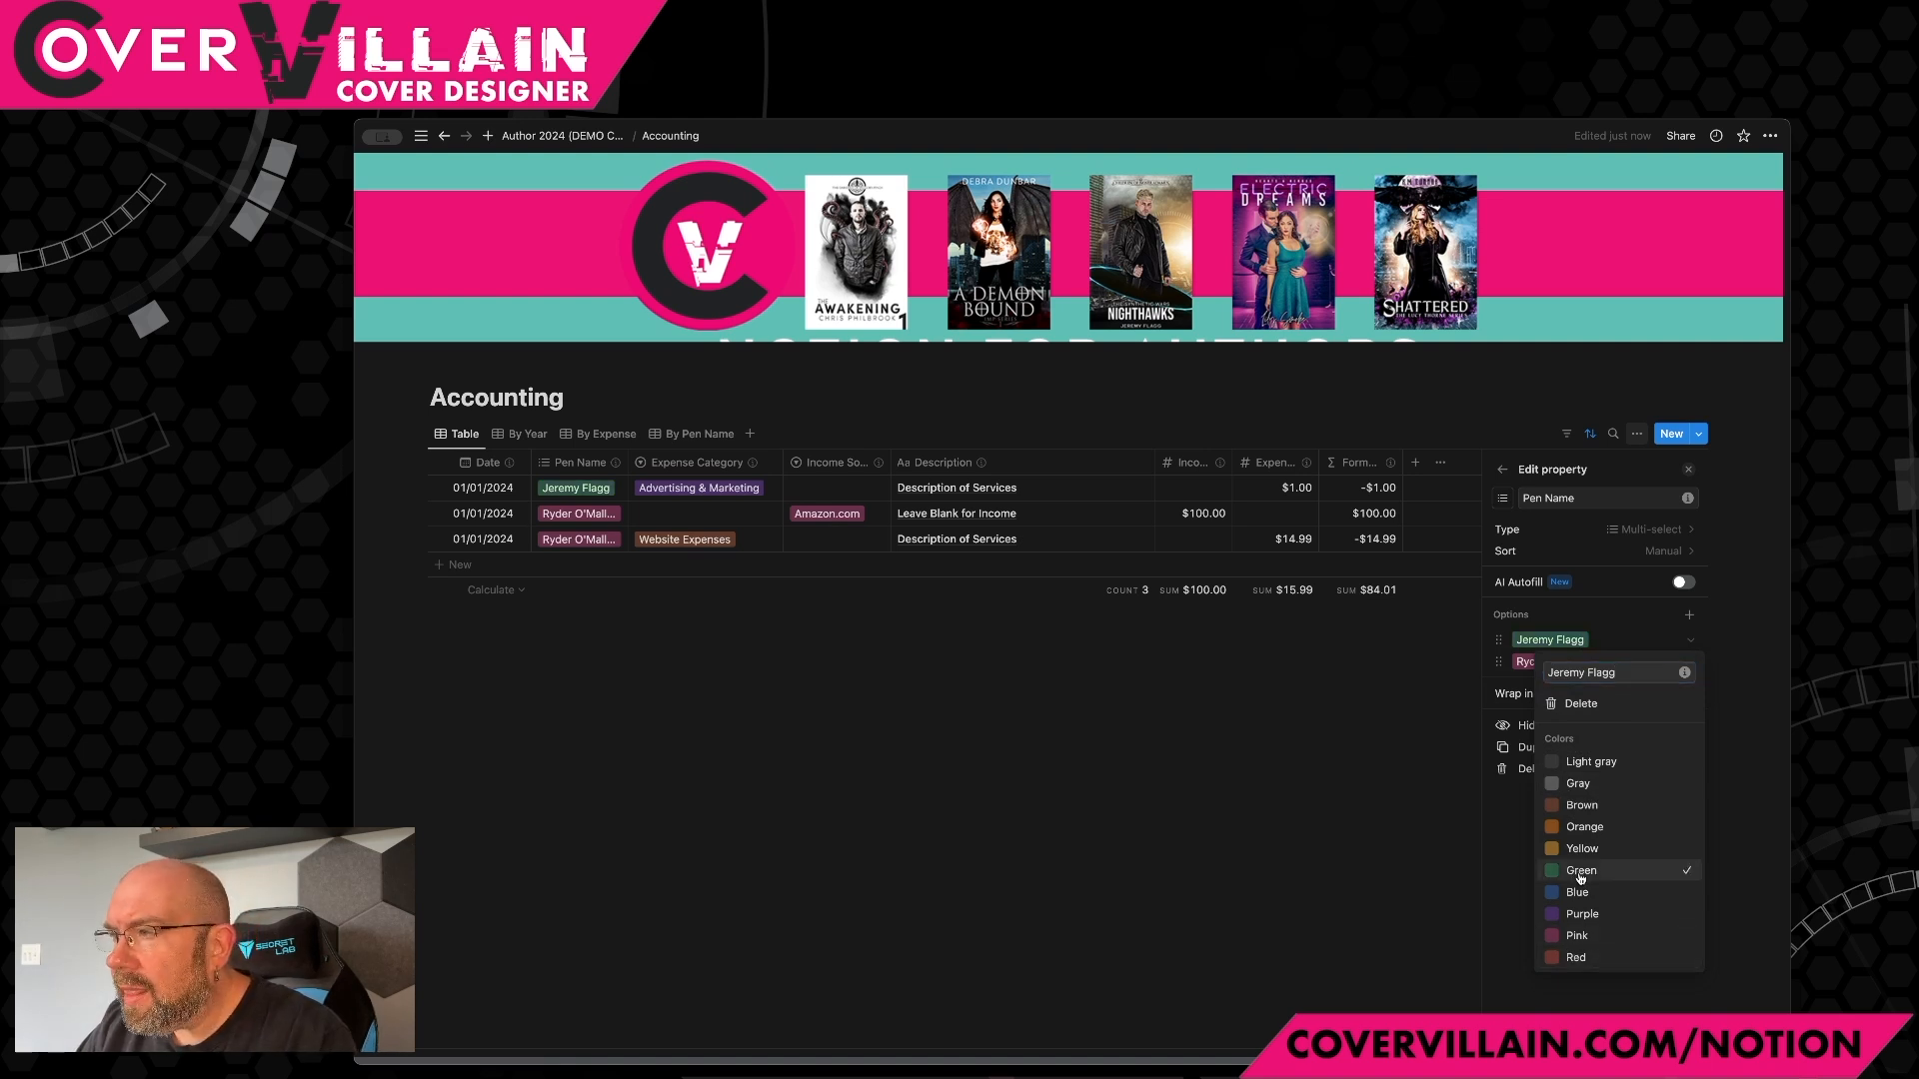
{"action": "left_click", "coordinate": [1540, 668]}
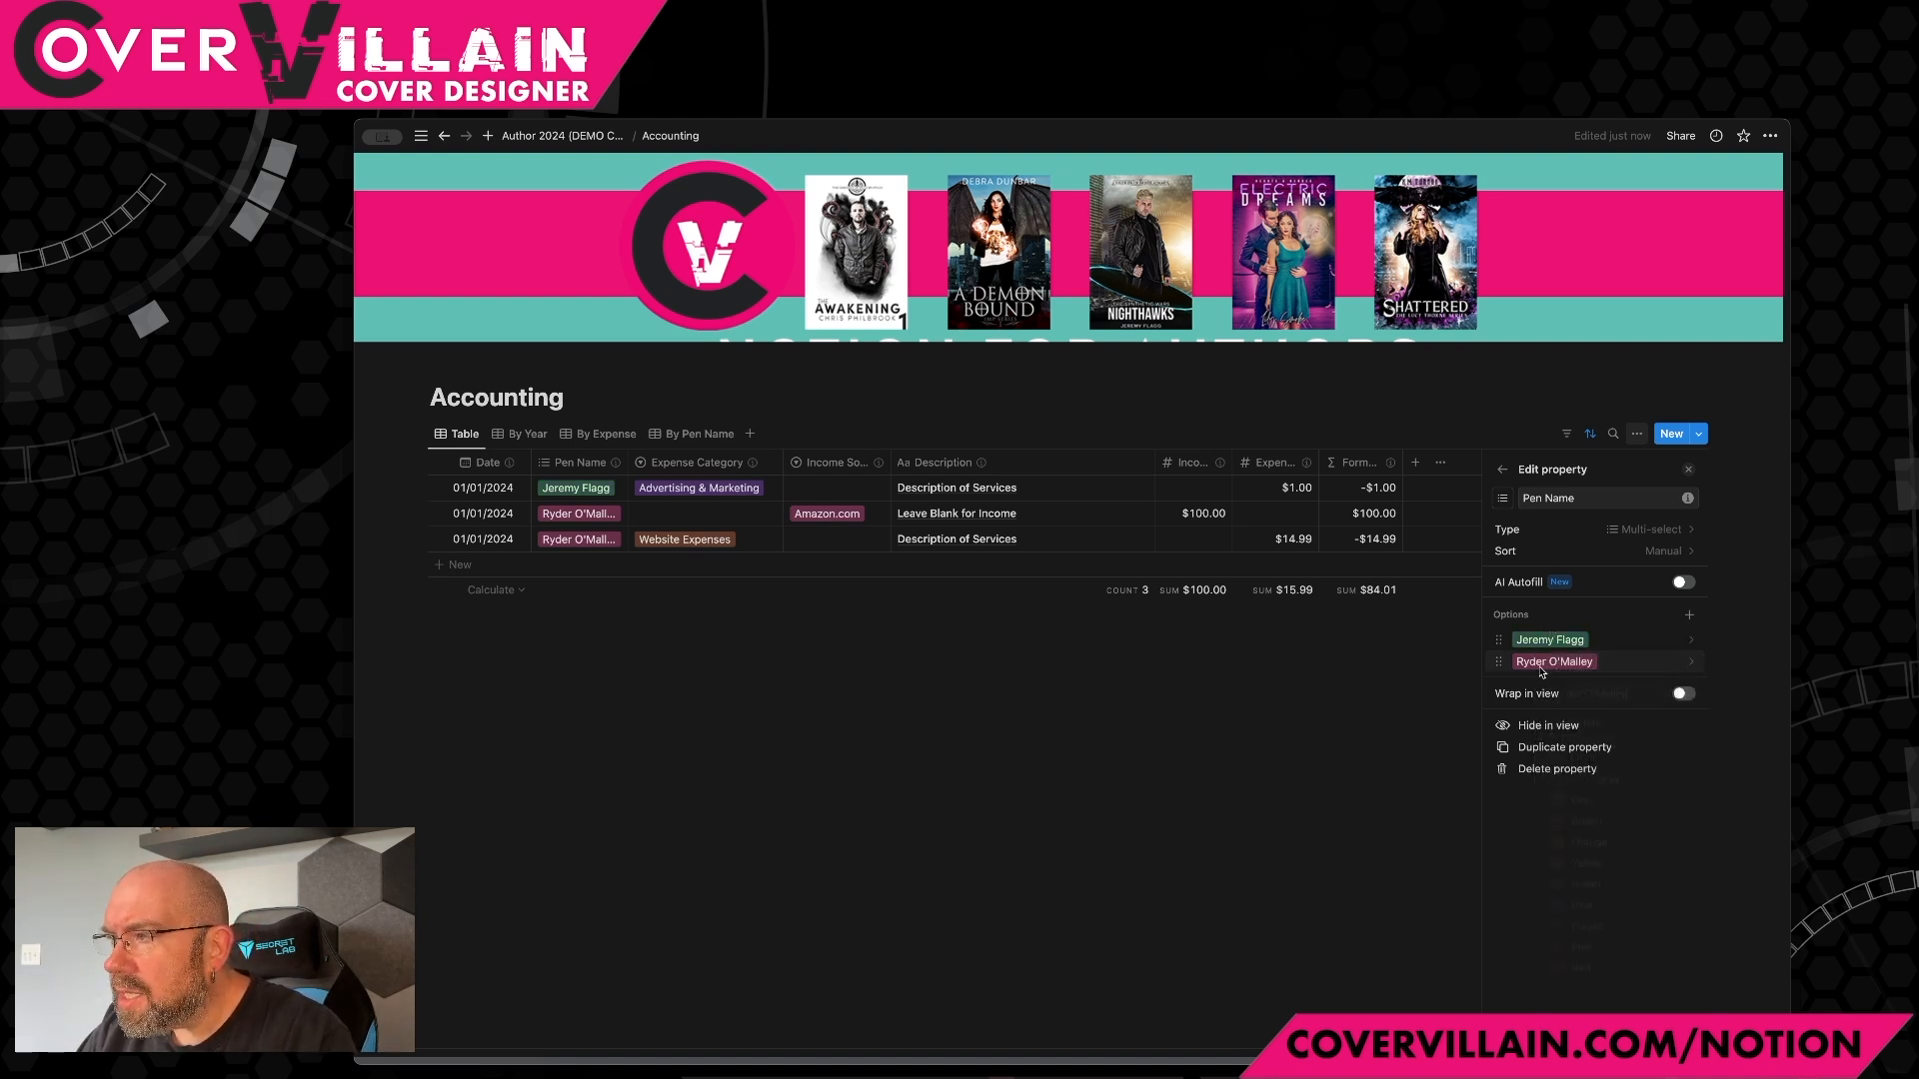
{"action": "left_click", "coordinate": [1540, 668]}
{"action": "left_click", "coordinate": [1584, 914]}
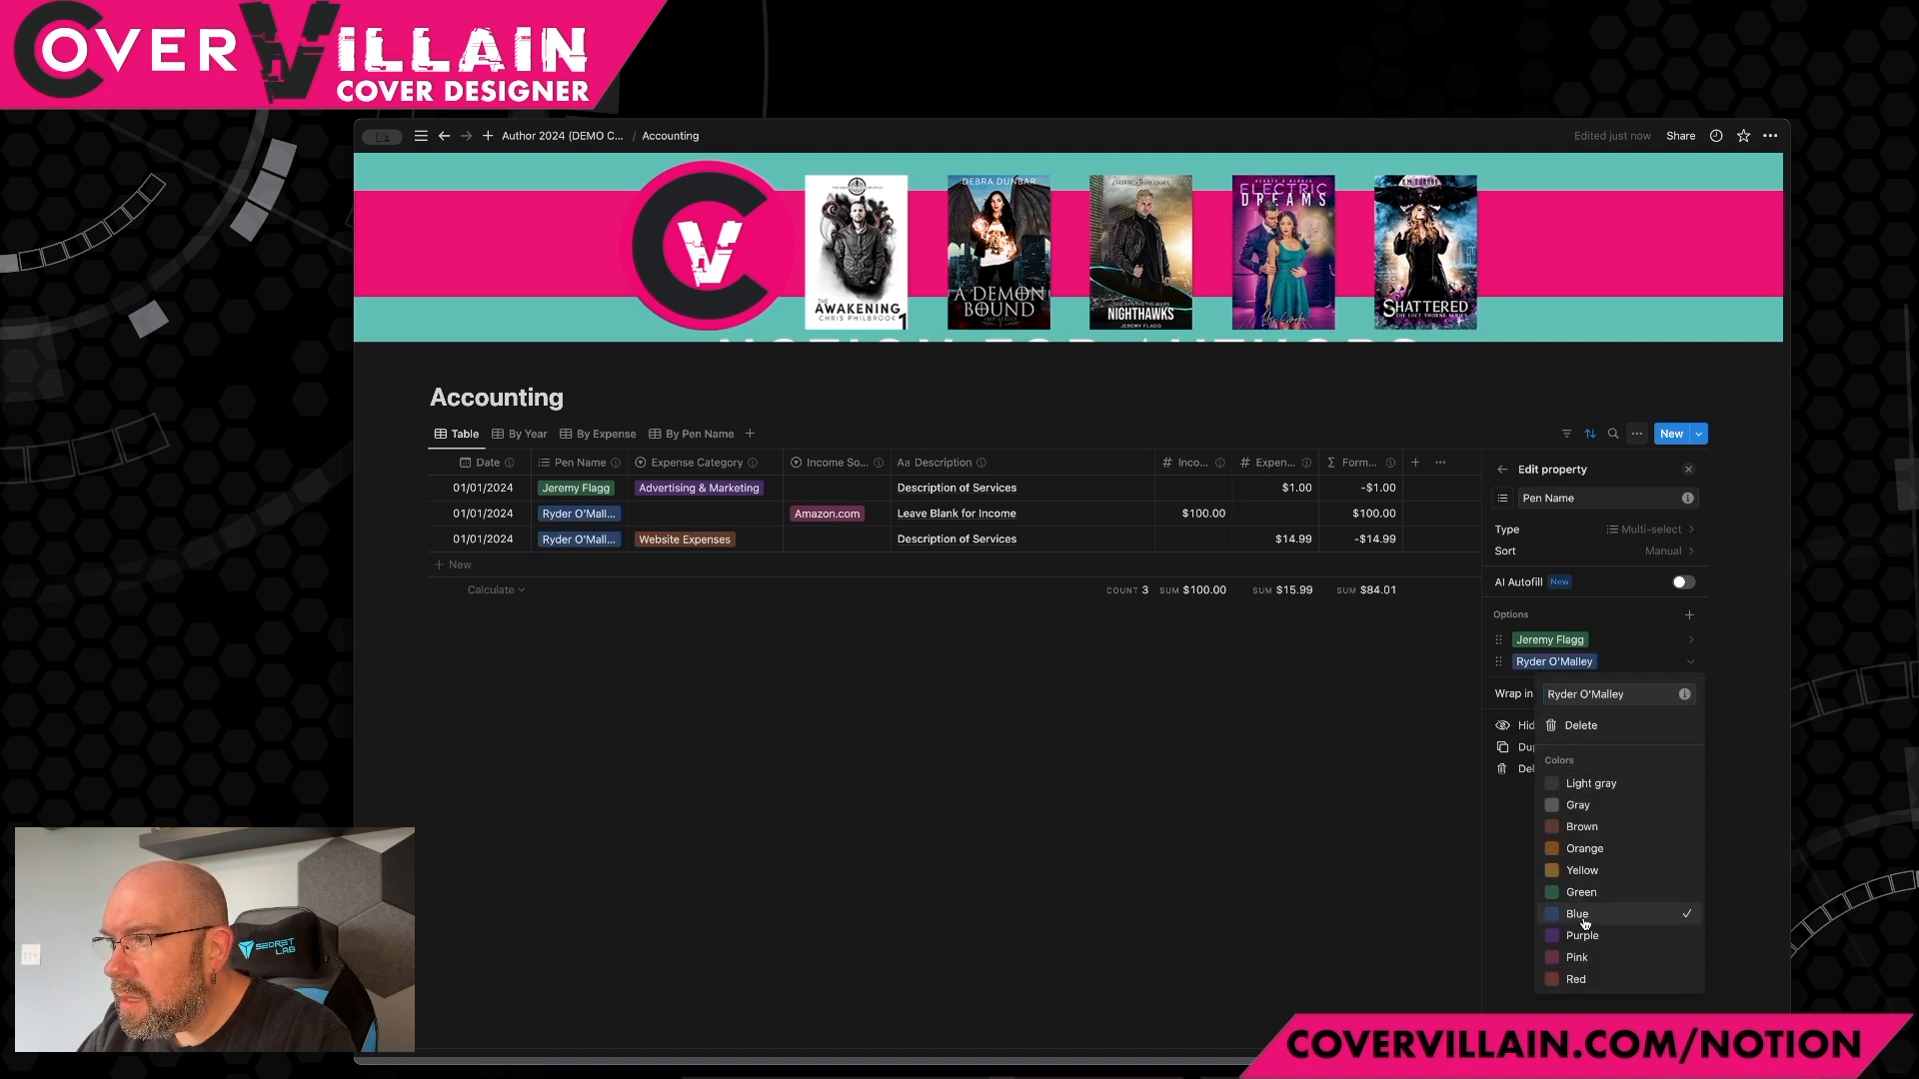
{"action": "left_click", "coordinate": [1301, 851]}
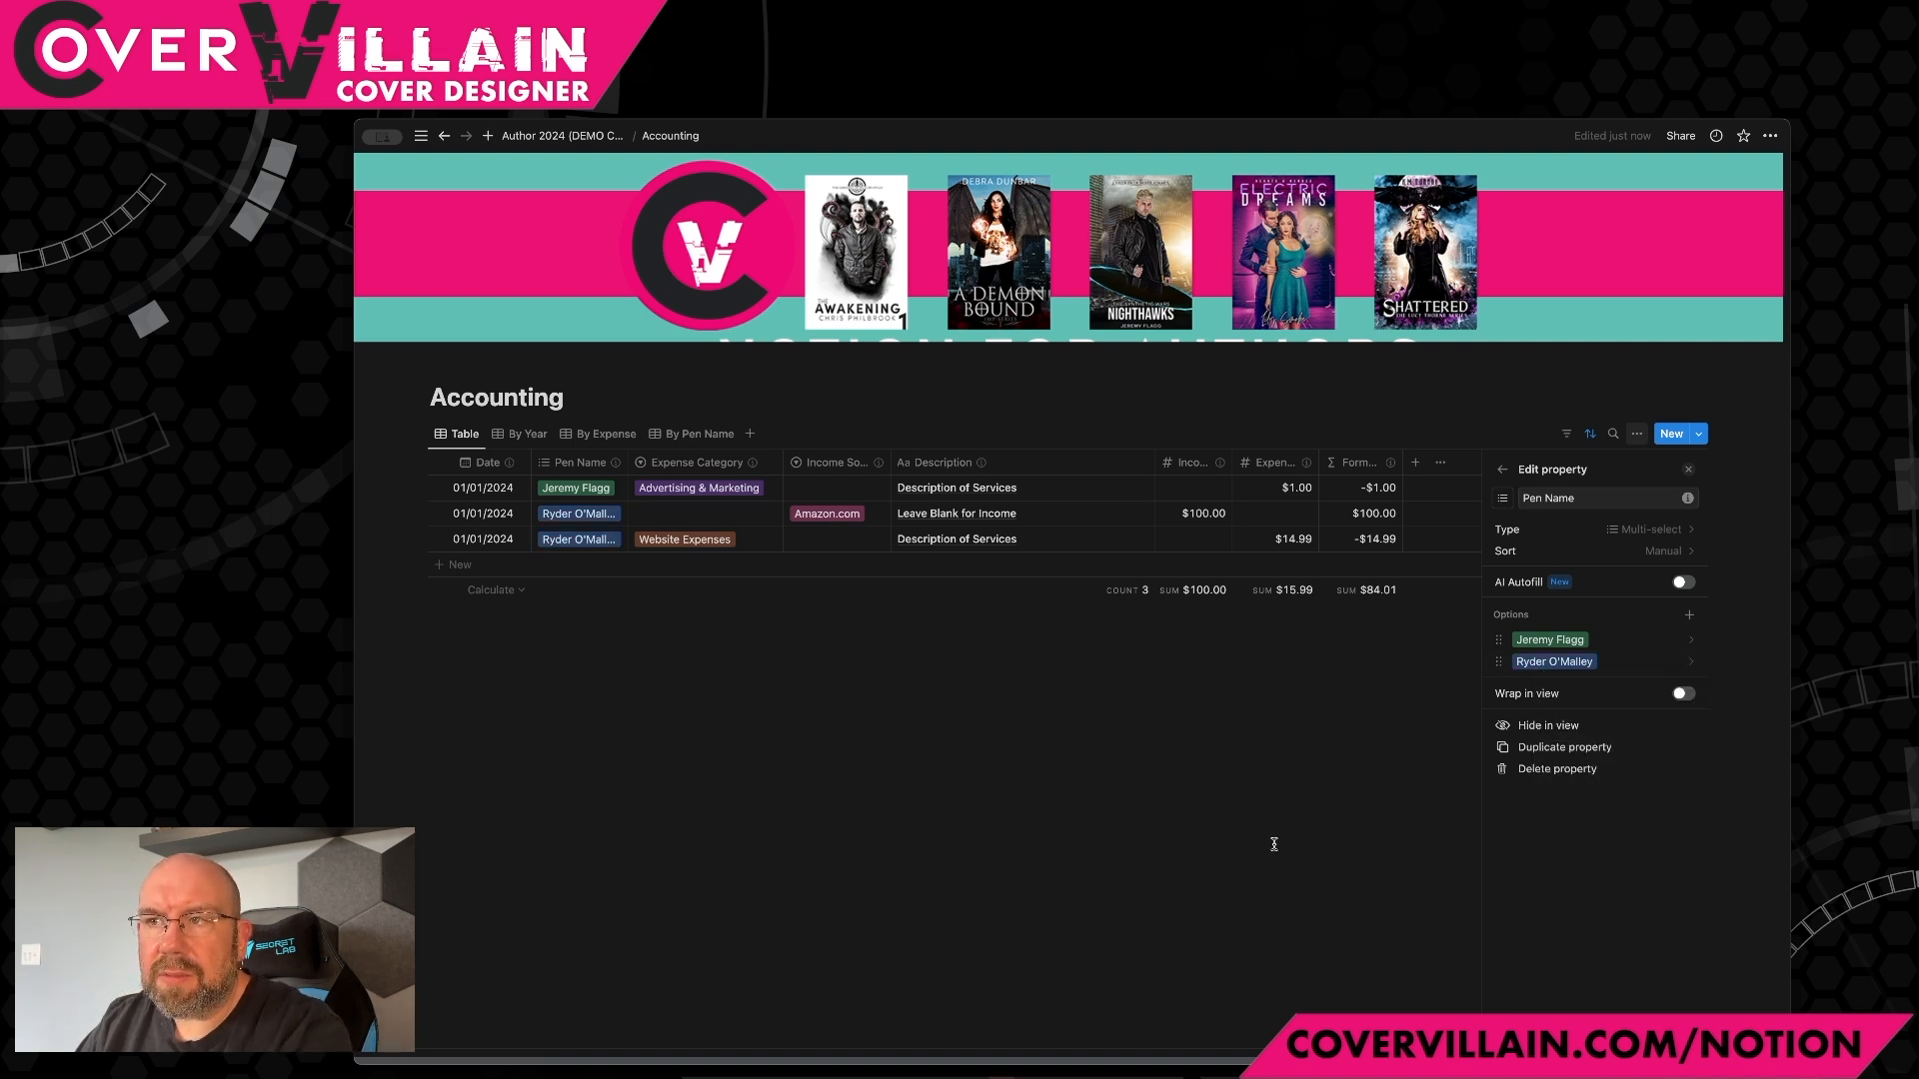
{"action": "left_click", "coordinate": [1200, 805]}
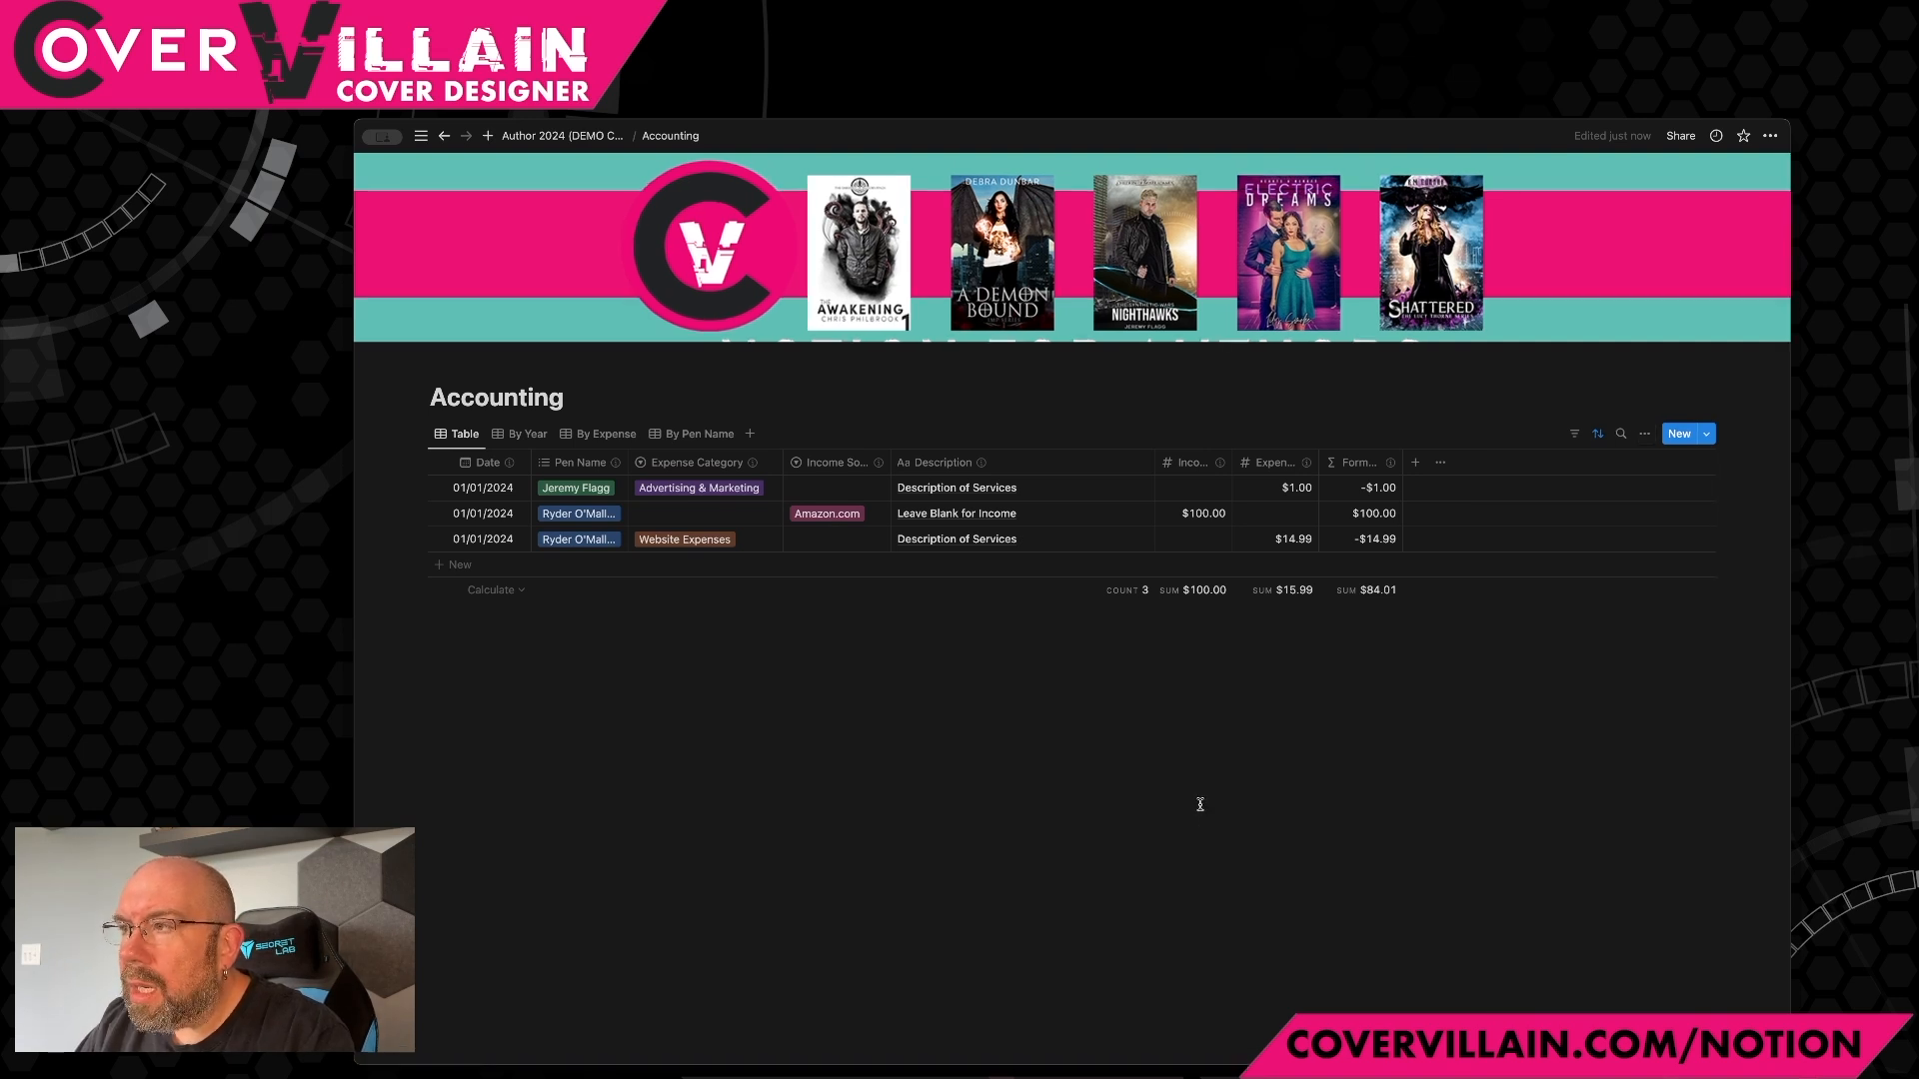
Step: Open the Expense Category property for editing and review its full list of category options
{"action": "left_click", "coordinate": [683, 469]}
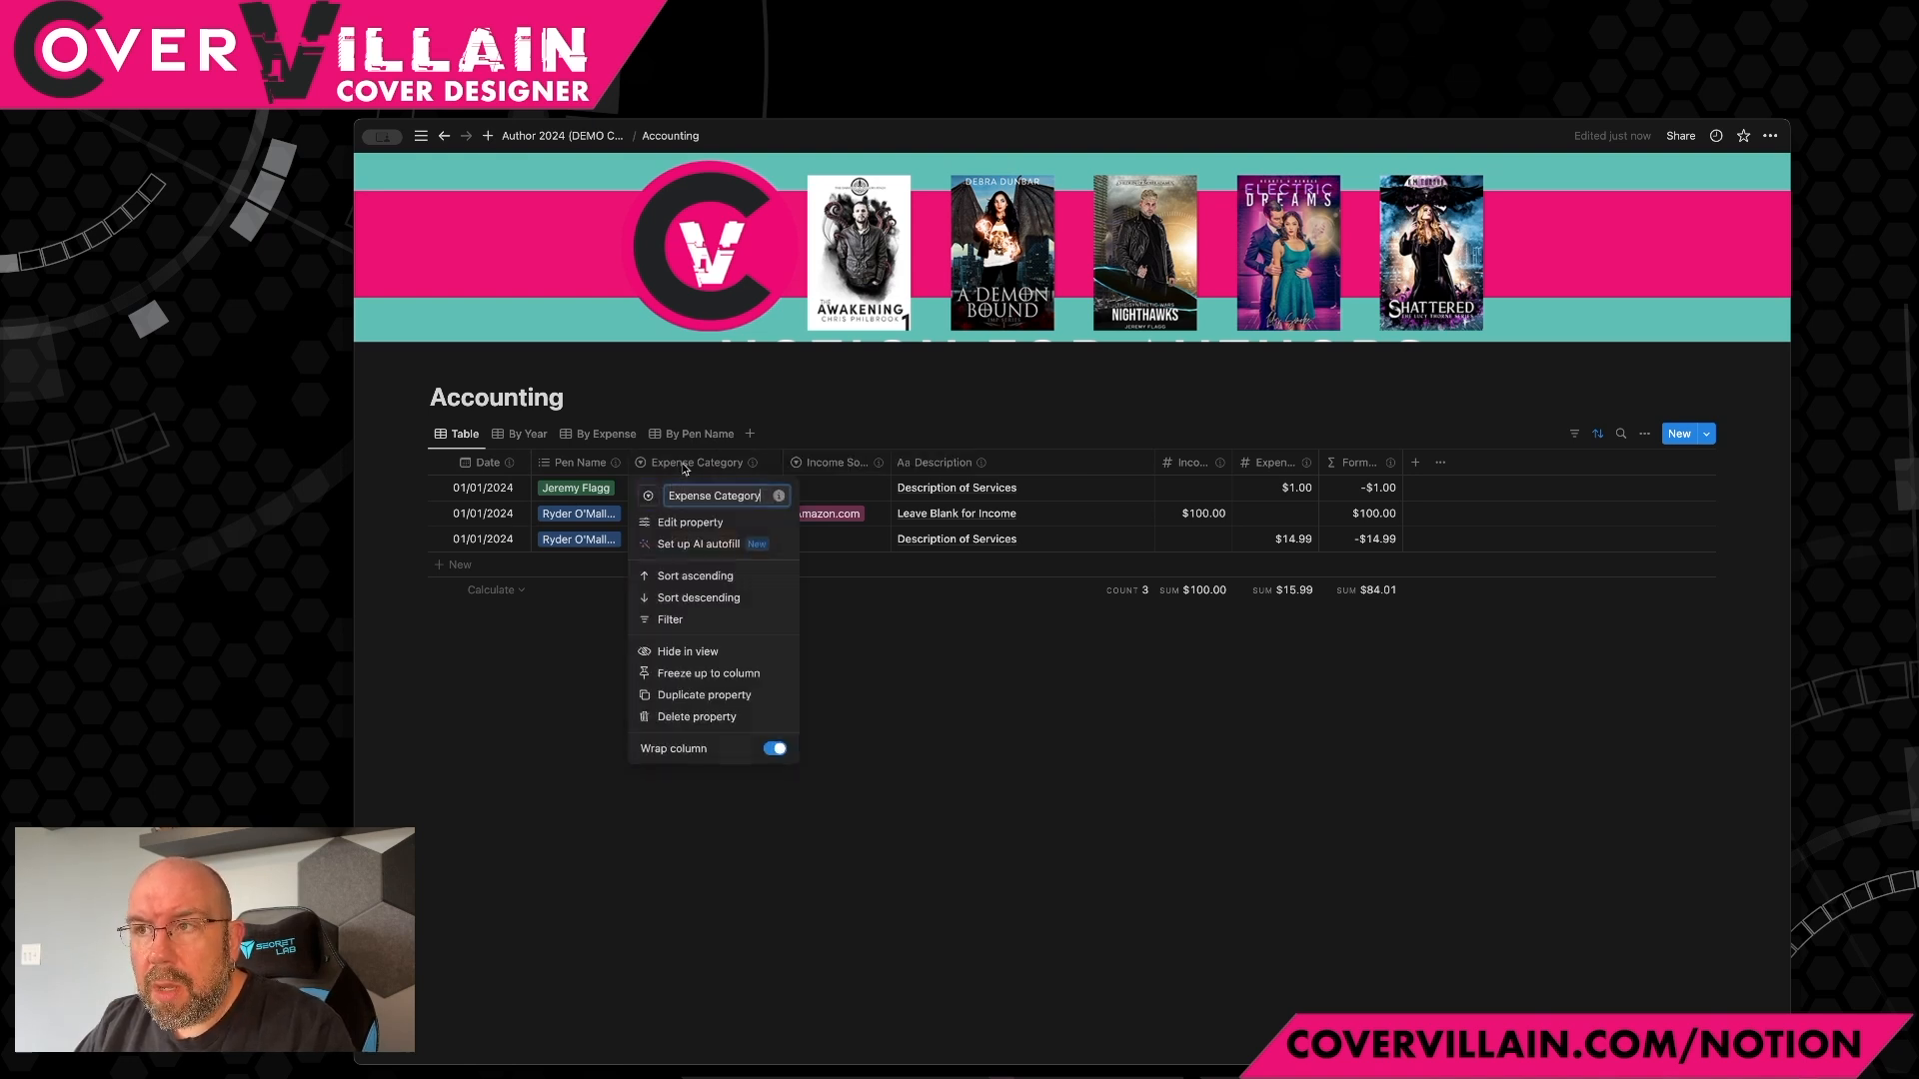
{"action": "left_click", "coordinate": [690, 524]}
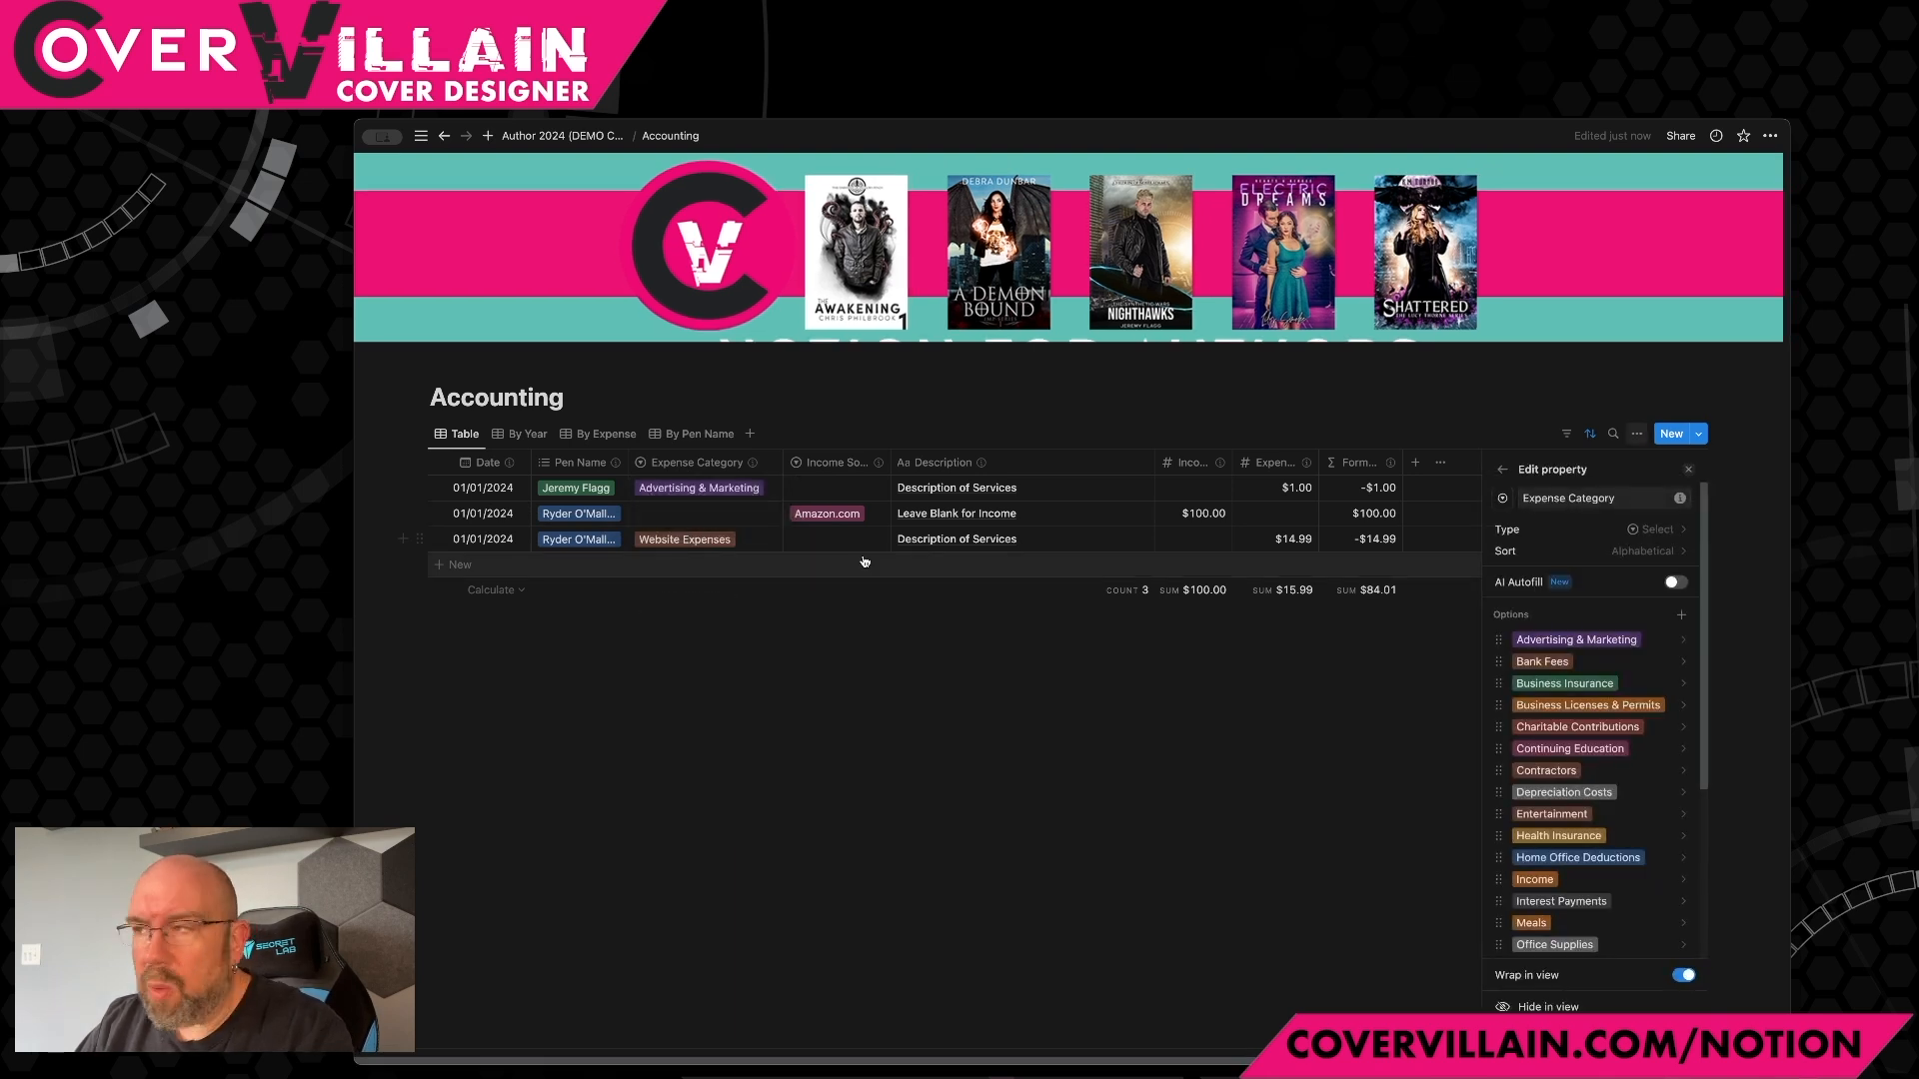
{"action": "scroll", "coordinate": [1599, 657], "scroll_direction": "down", "scroll_amount": 3}
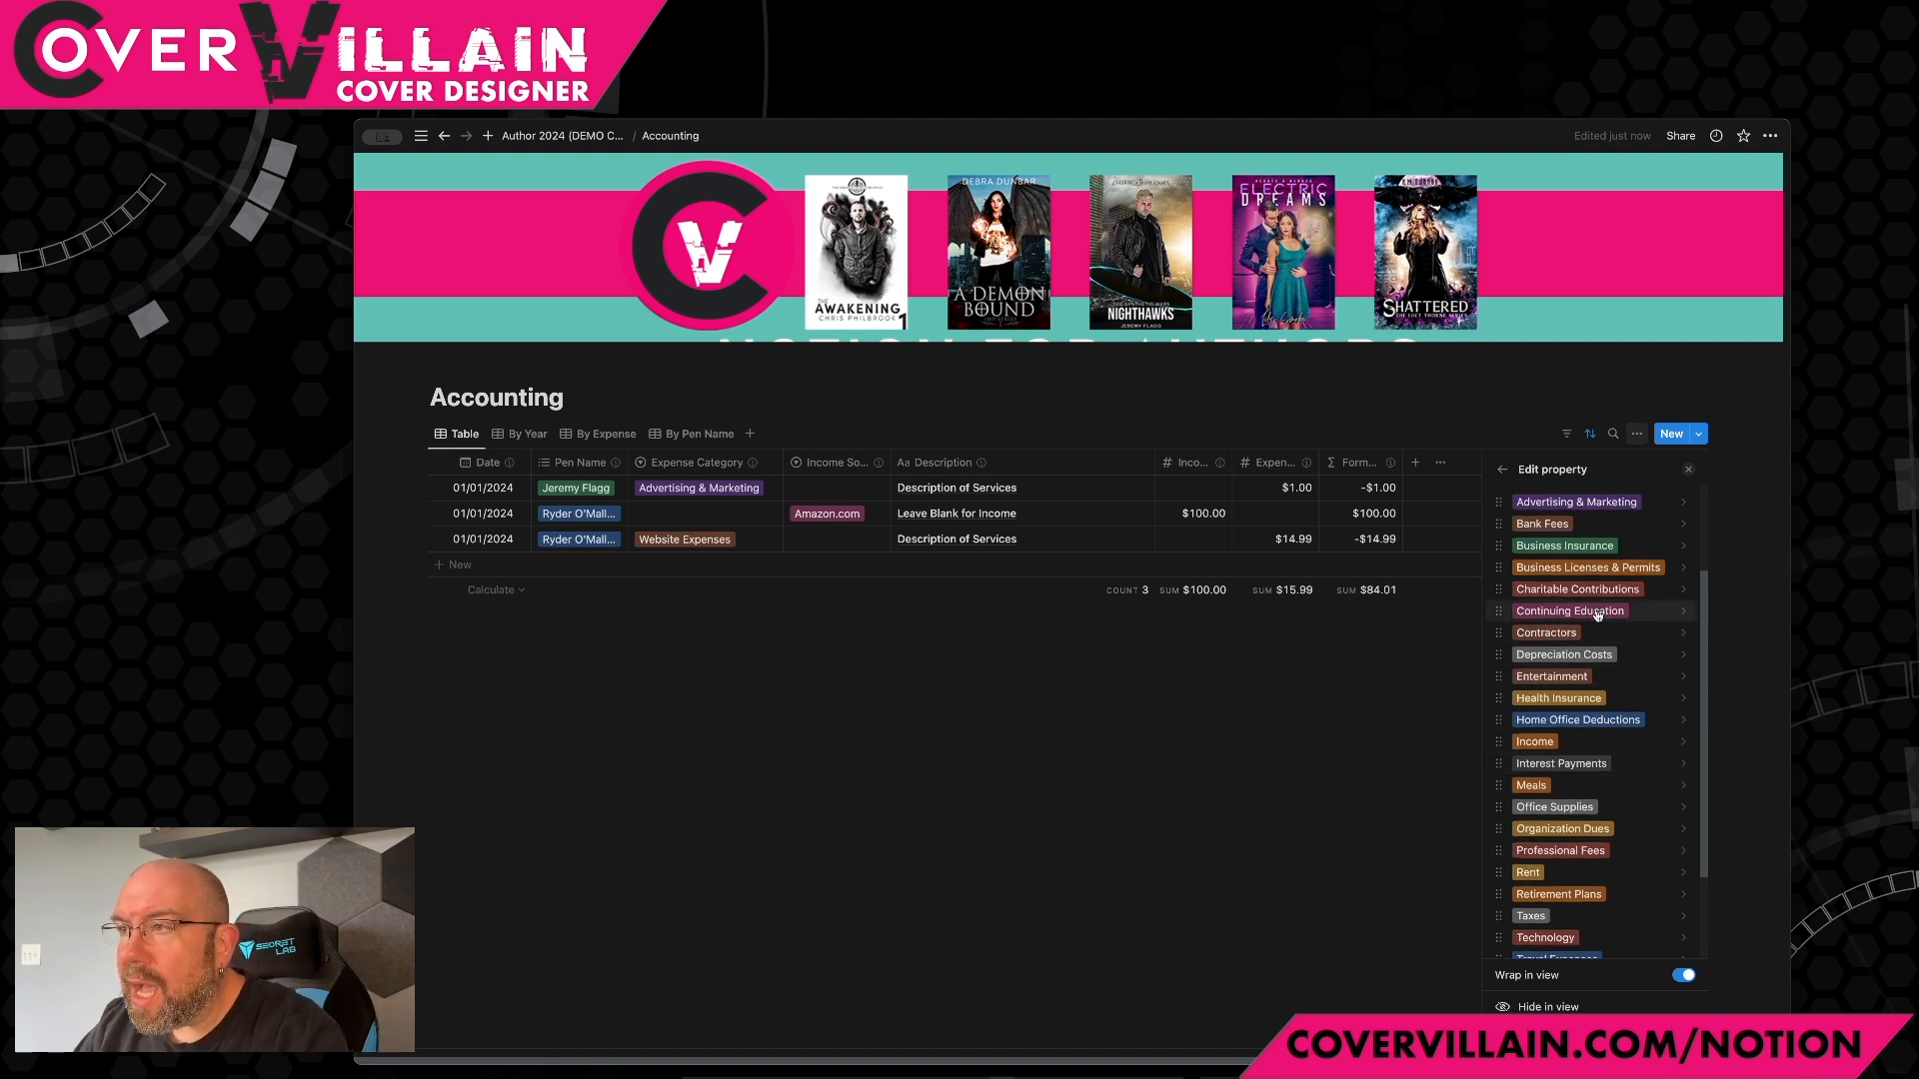
{"action": "scroll", "coordinate": [1599, 613], "scroll_direction": "down", "scroll_amount": 2}
{"action": "scroll", "coordinate": [1596, 616], "scroll_direction": "down", "scroll_amount": 1}
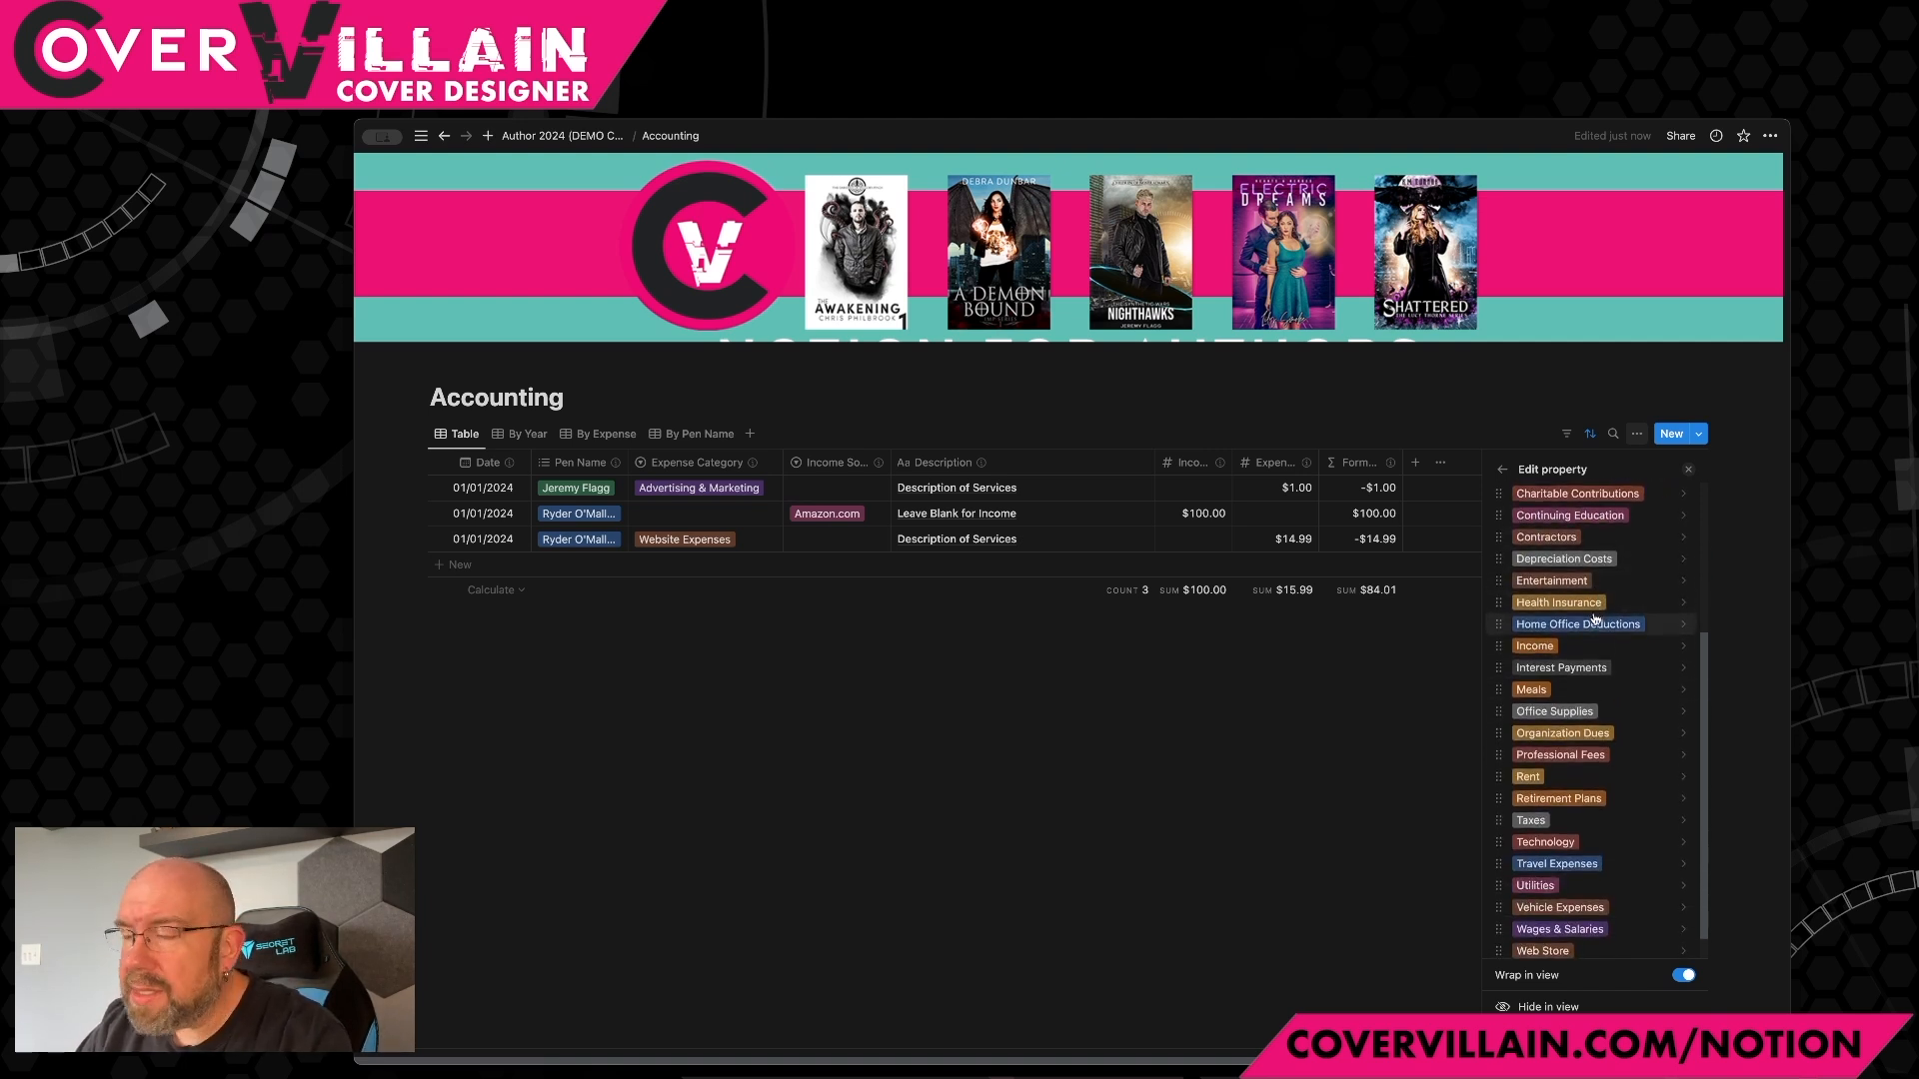
{"action": "scroll", "coordinate": [1589, 635], "scroll_direction": "down", "scroll_amount": 1}
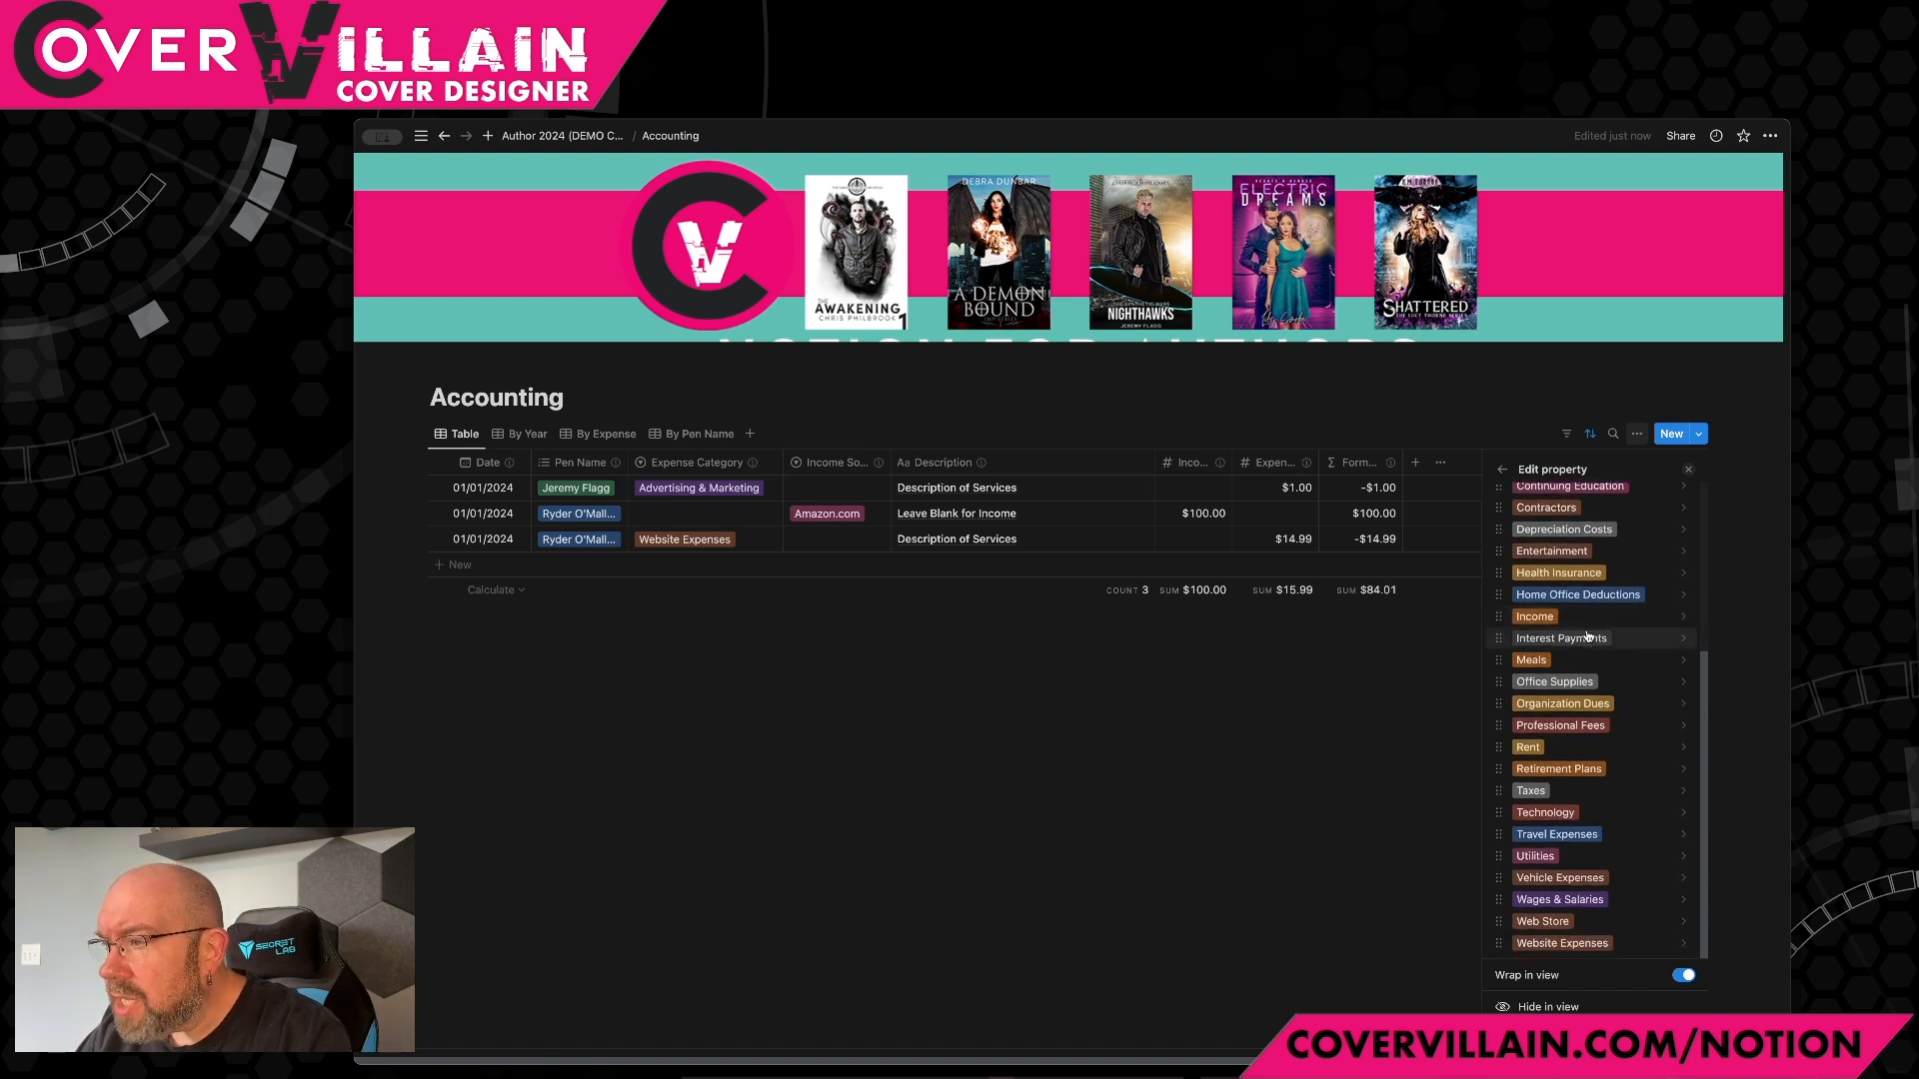
{"action": "left_click", "coordinate": [1555, 944]}
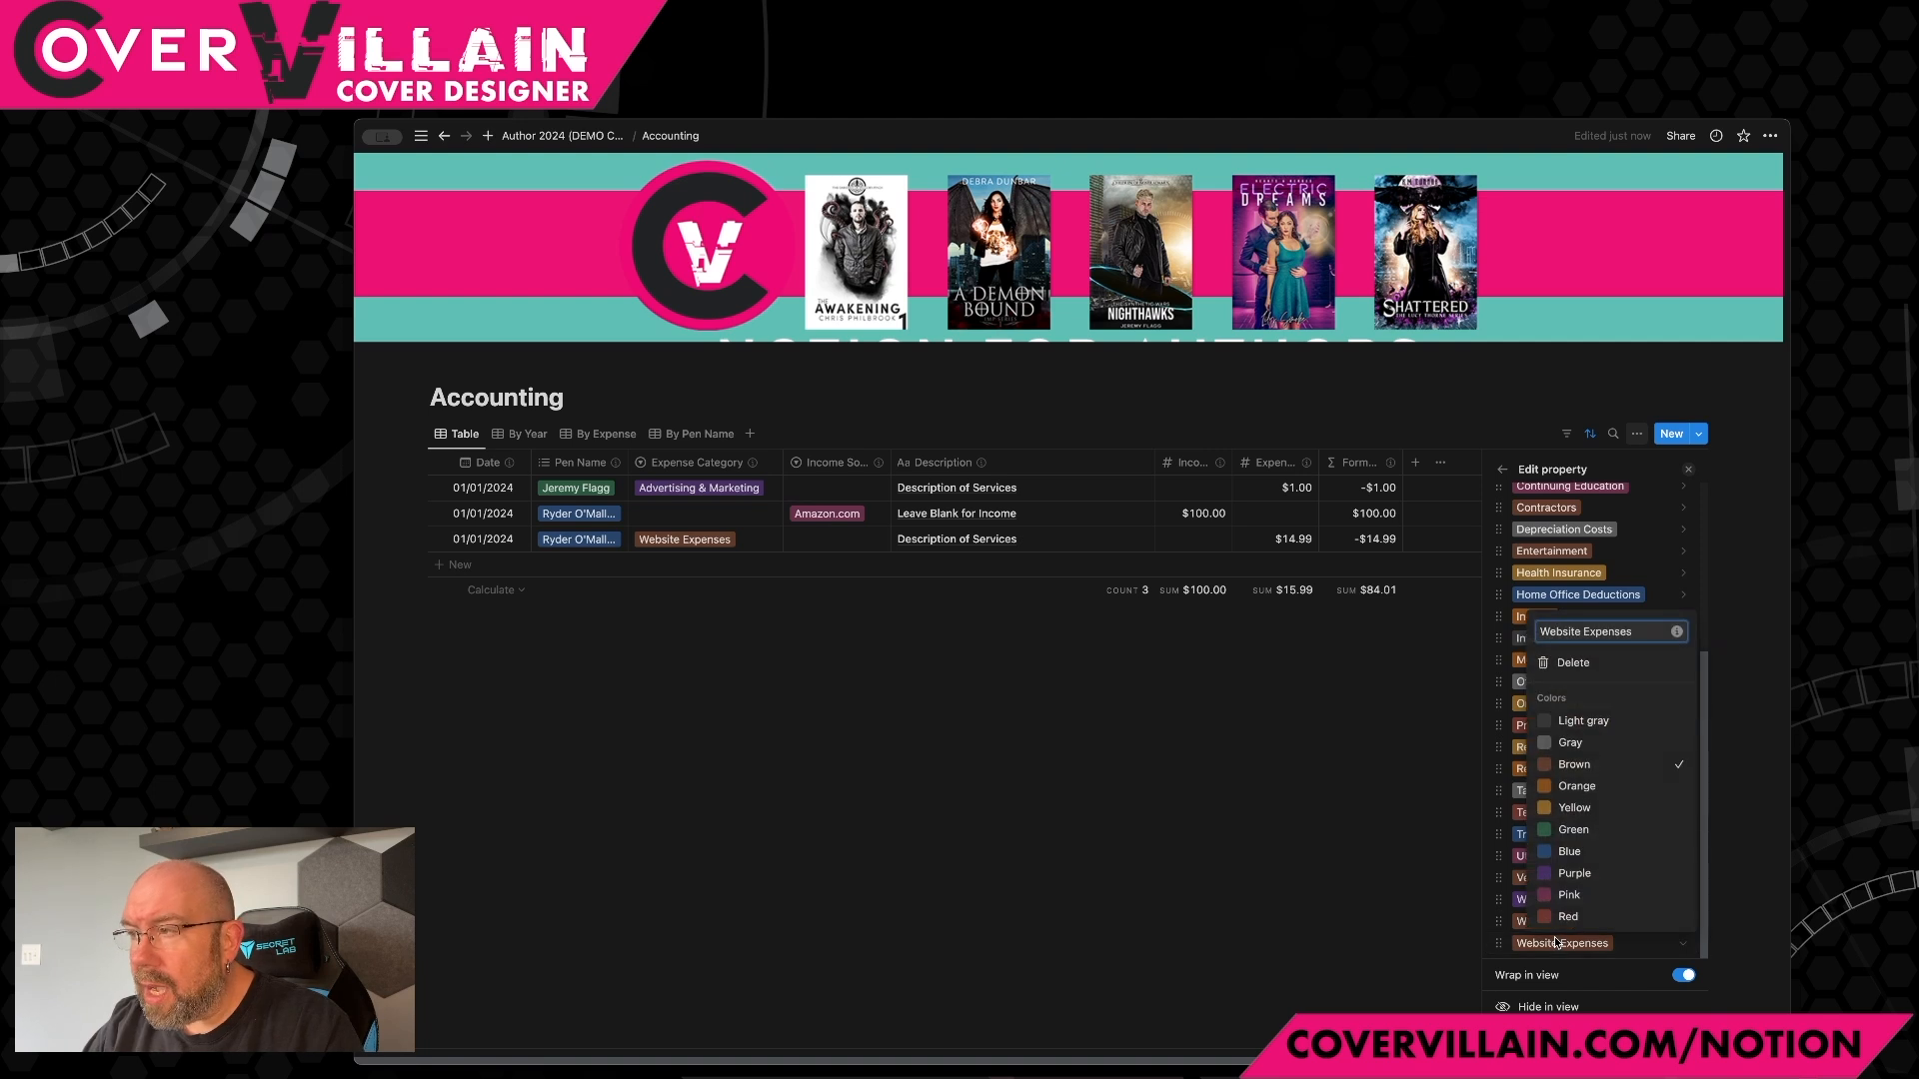
{"action": "left_click", "coordinate": [1536, 587]}
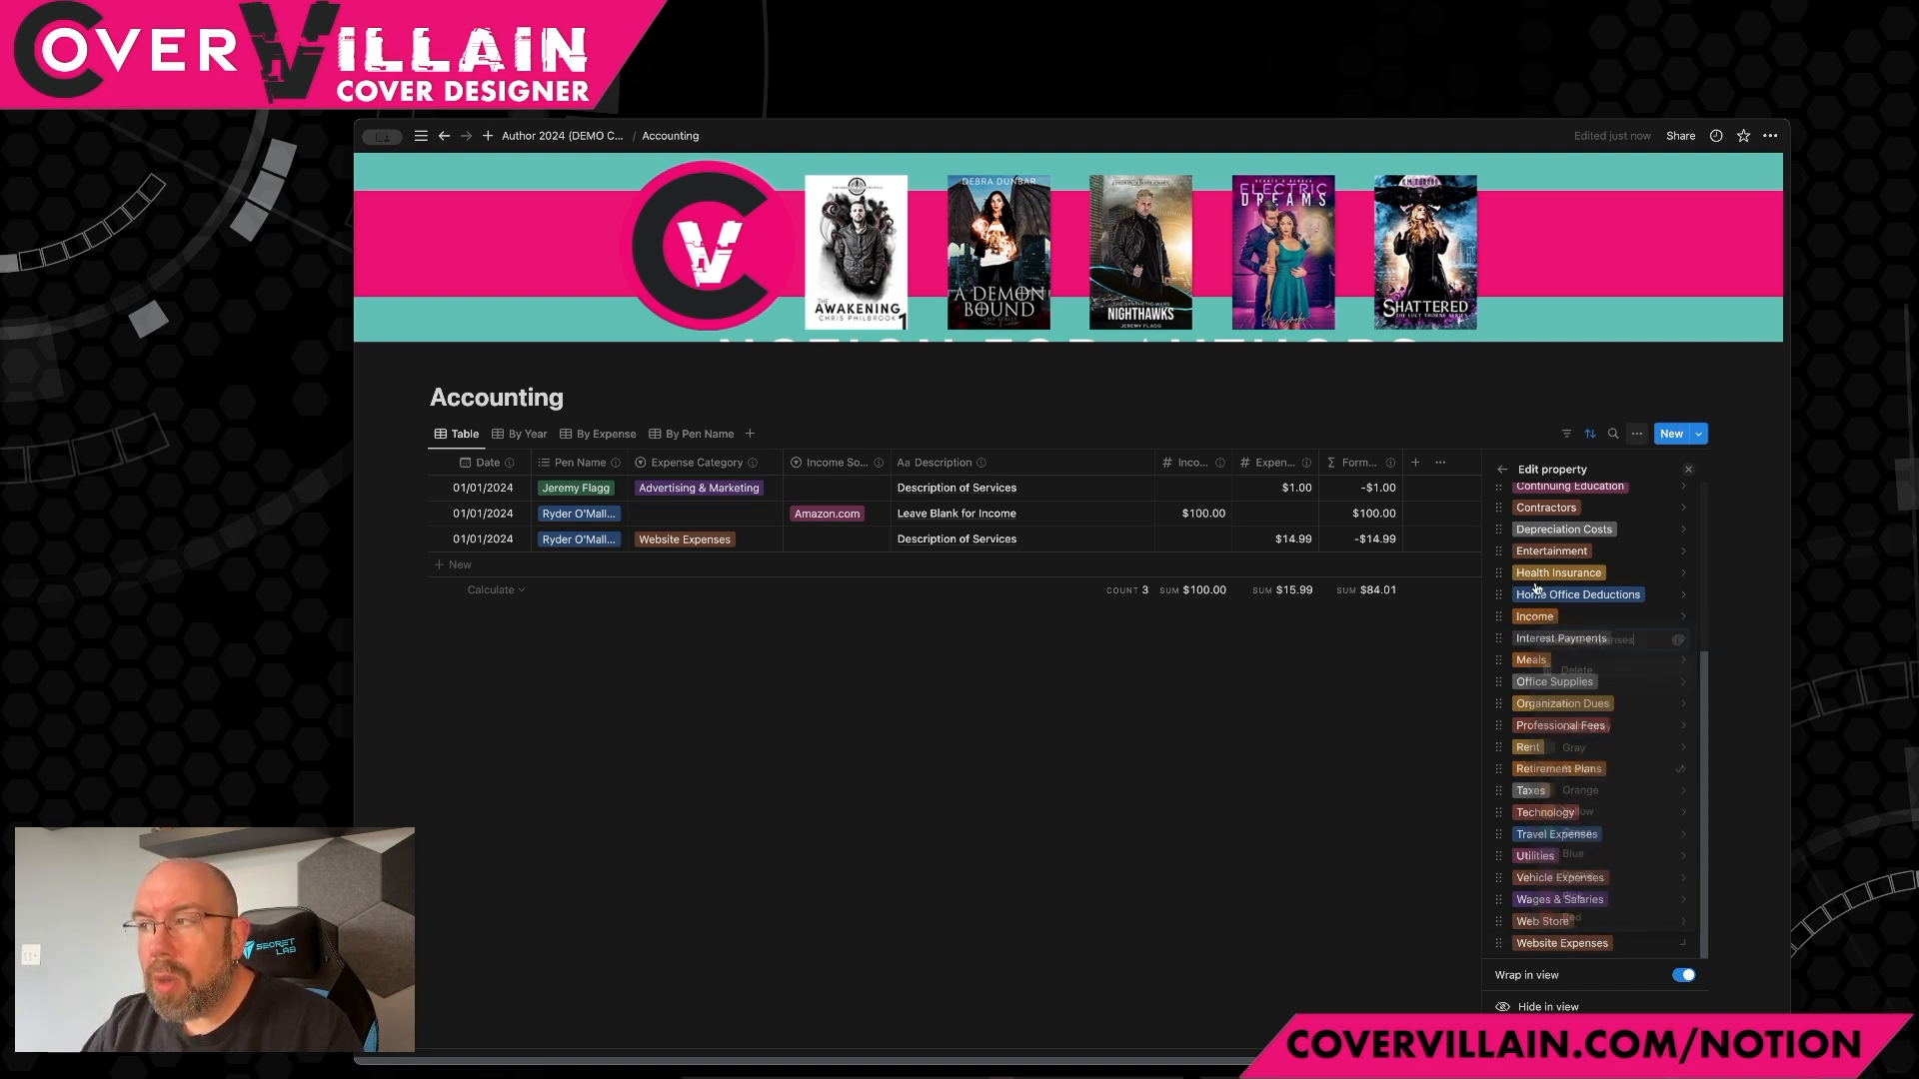
{"action": "scroll", "coordinate": [1544, 759], "scroll_direction": "up", "scroll_amount": 5}
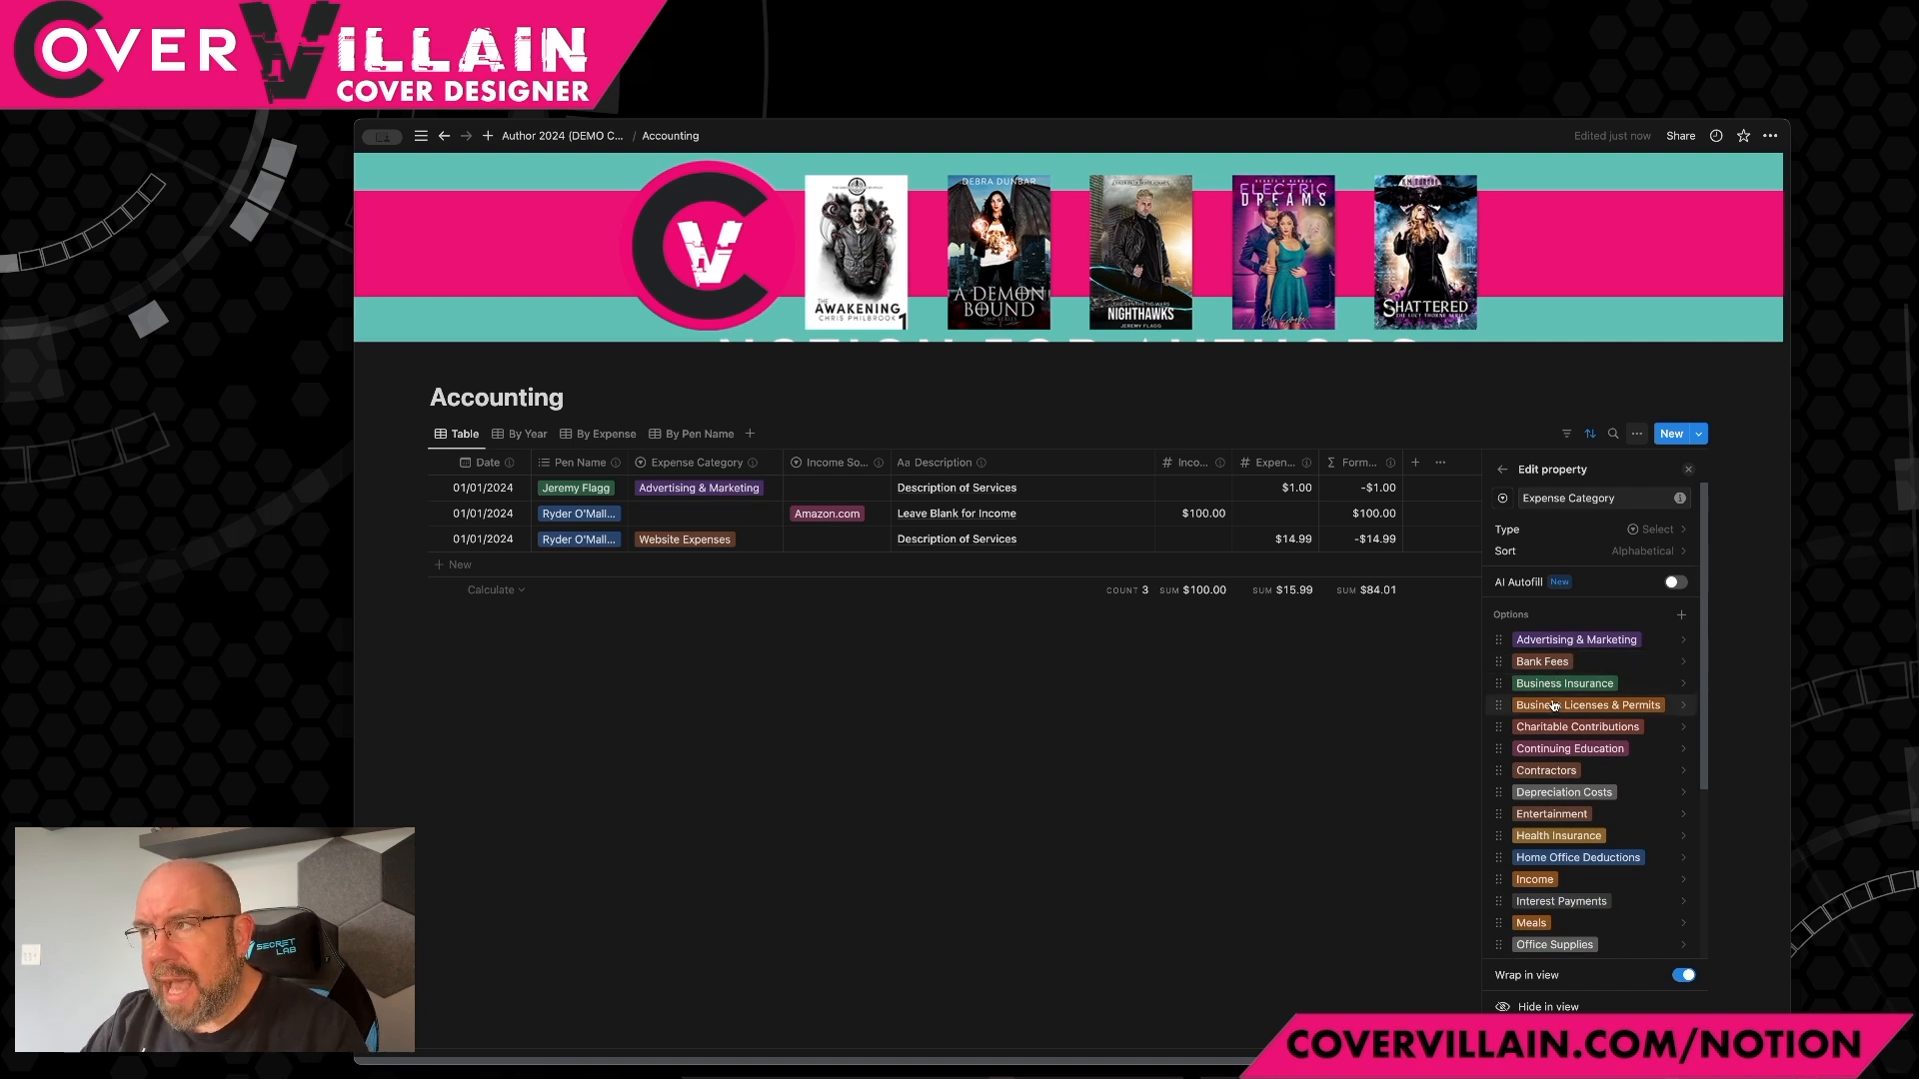
{"action": "scroll", "coordinate": [1552, 707], "scroll_direction": "down", "scroll_amount": 4}
{"action": "scroll", "coordinate": [1553, 706], "scroll_direction": "down", "scroll_amount": 1}
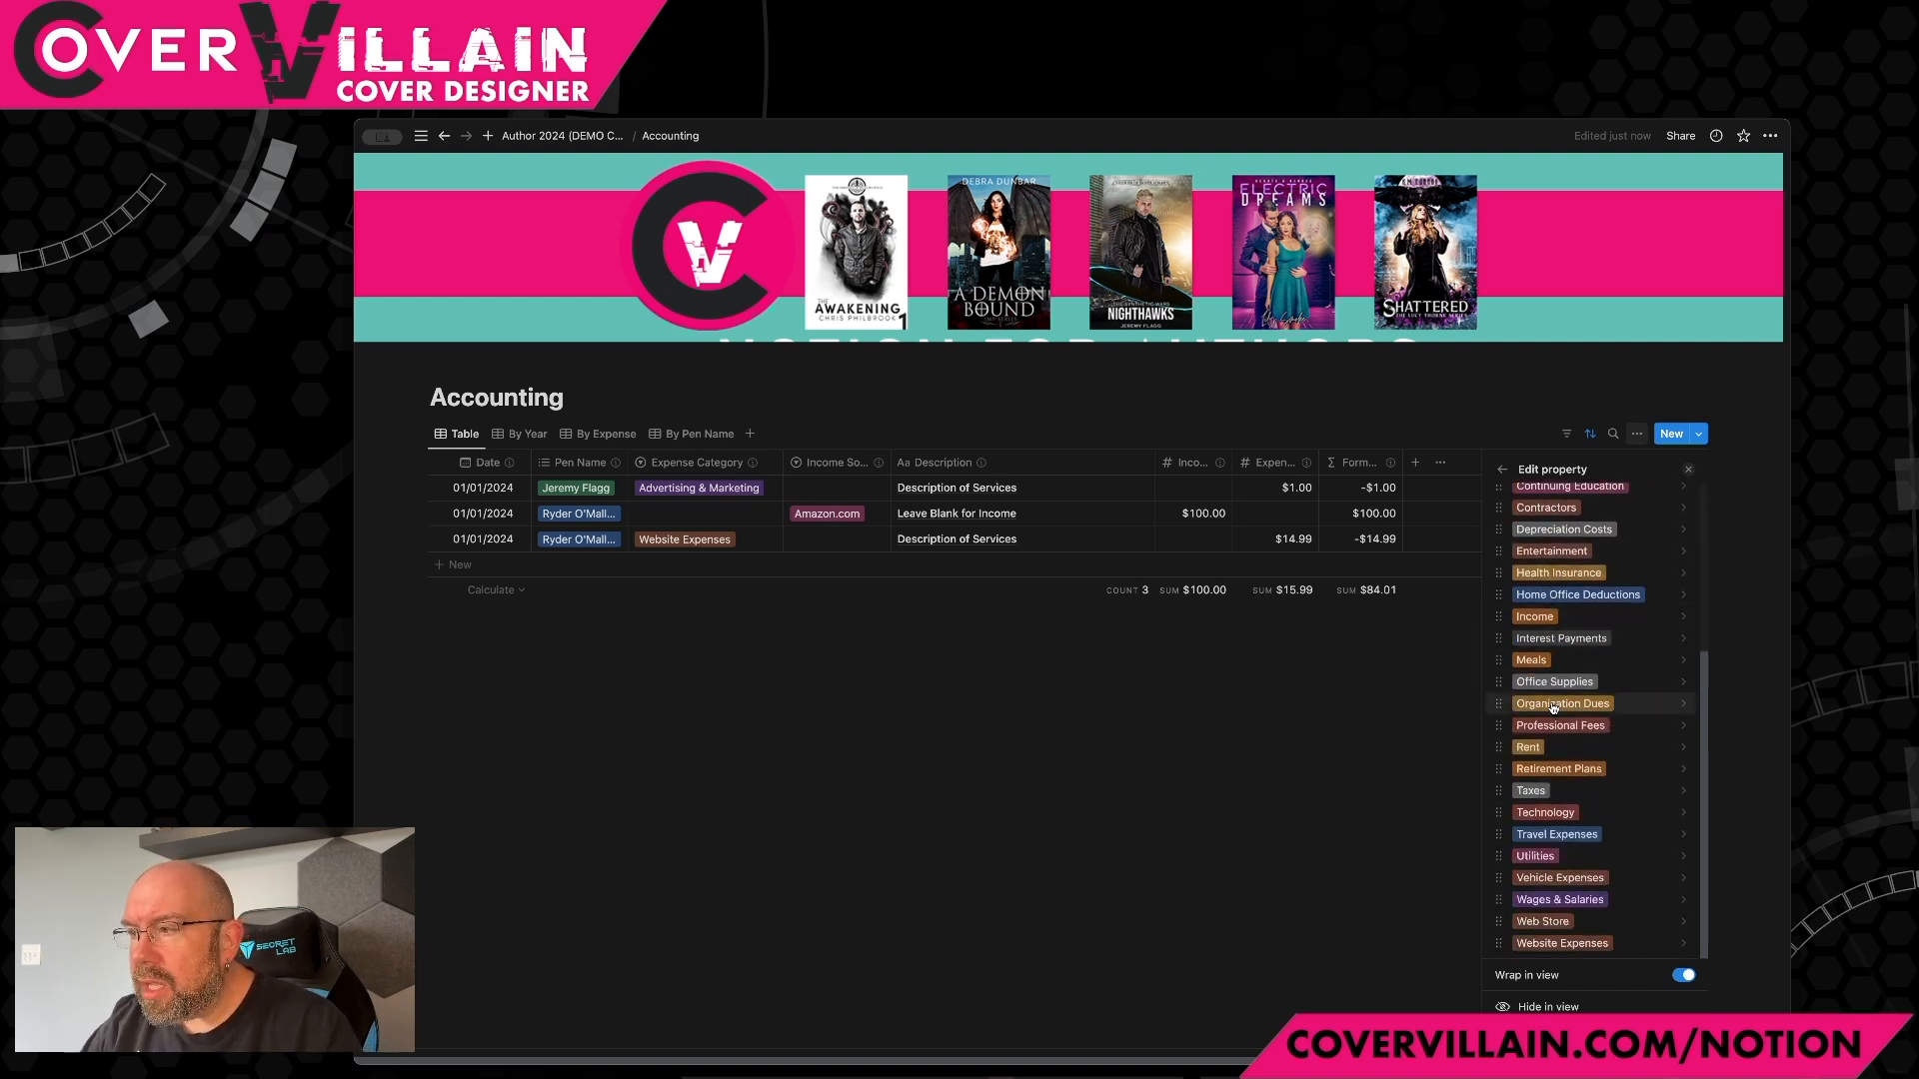
{"action": "scroll", "coordinate": [1553, 706], "scroll_direction": "up", "scroll_amount": 4}
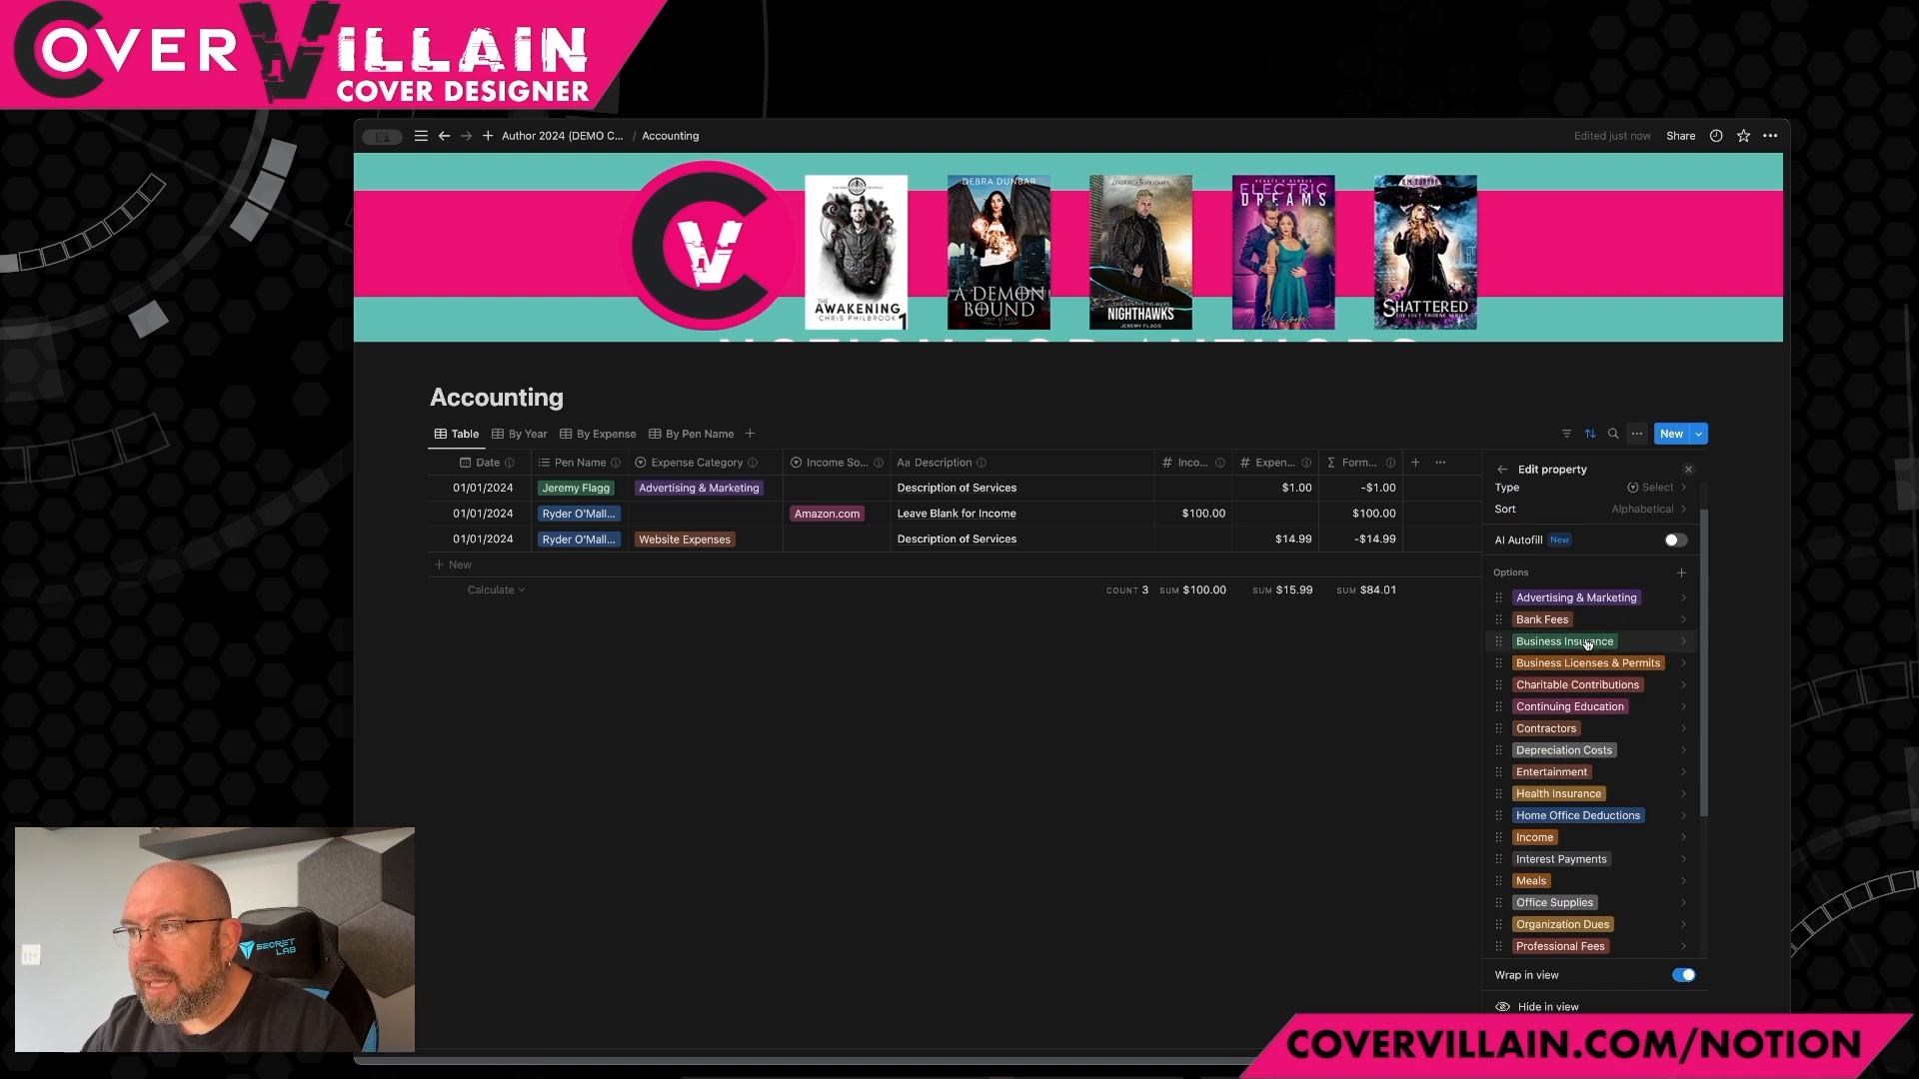
{"action": "scroll", "coordinate": [1587, 642], "scroll_direction": "up", "scroll_amount": 1}
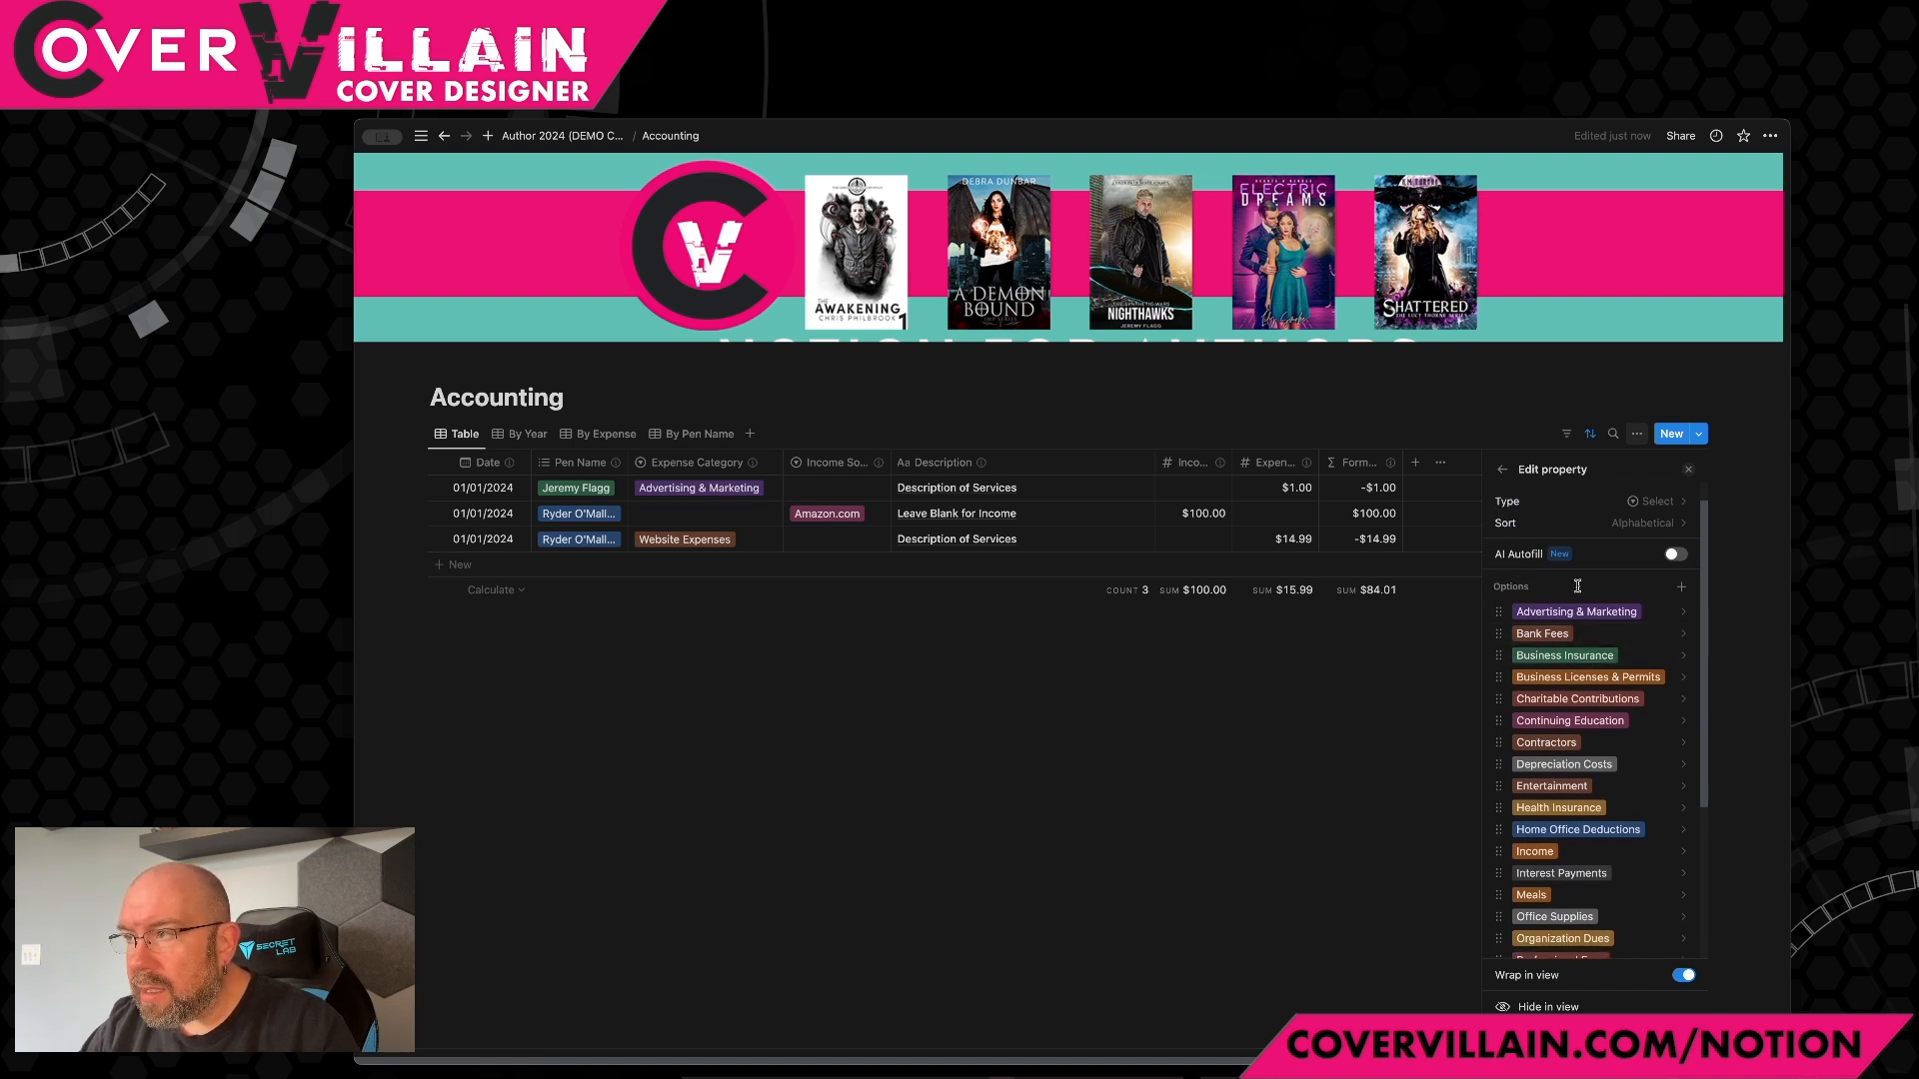
Step: Add a new option named "New Categories" to the Expense Category property and close its settings
{"action": "left_click", "coordinate": [1682, 588]}
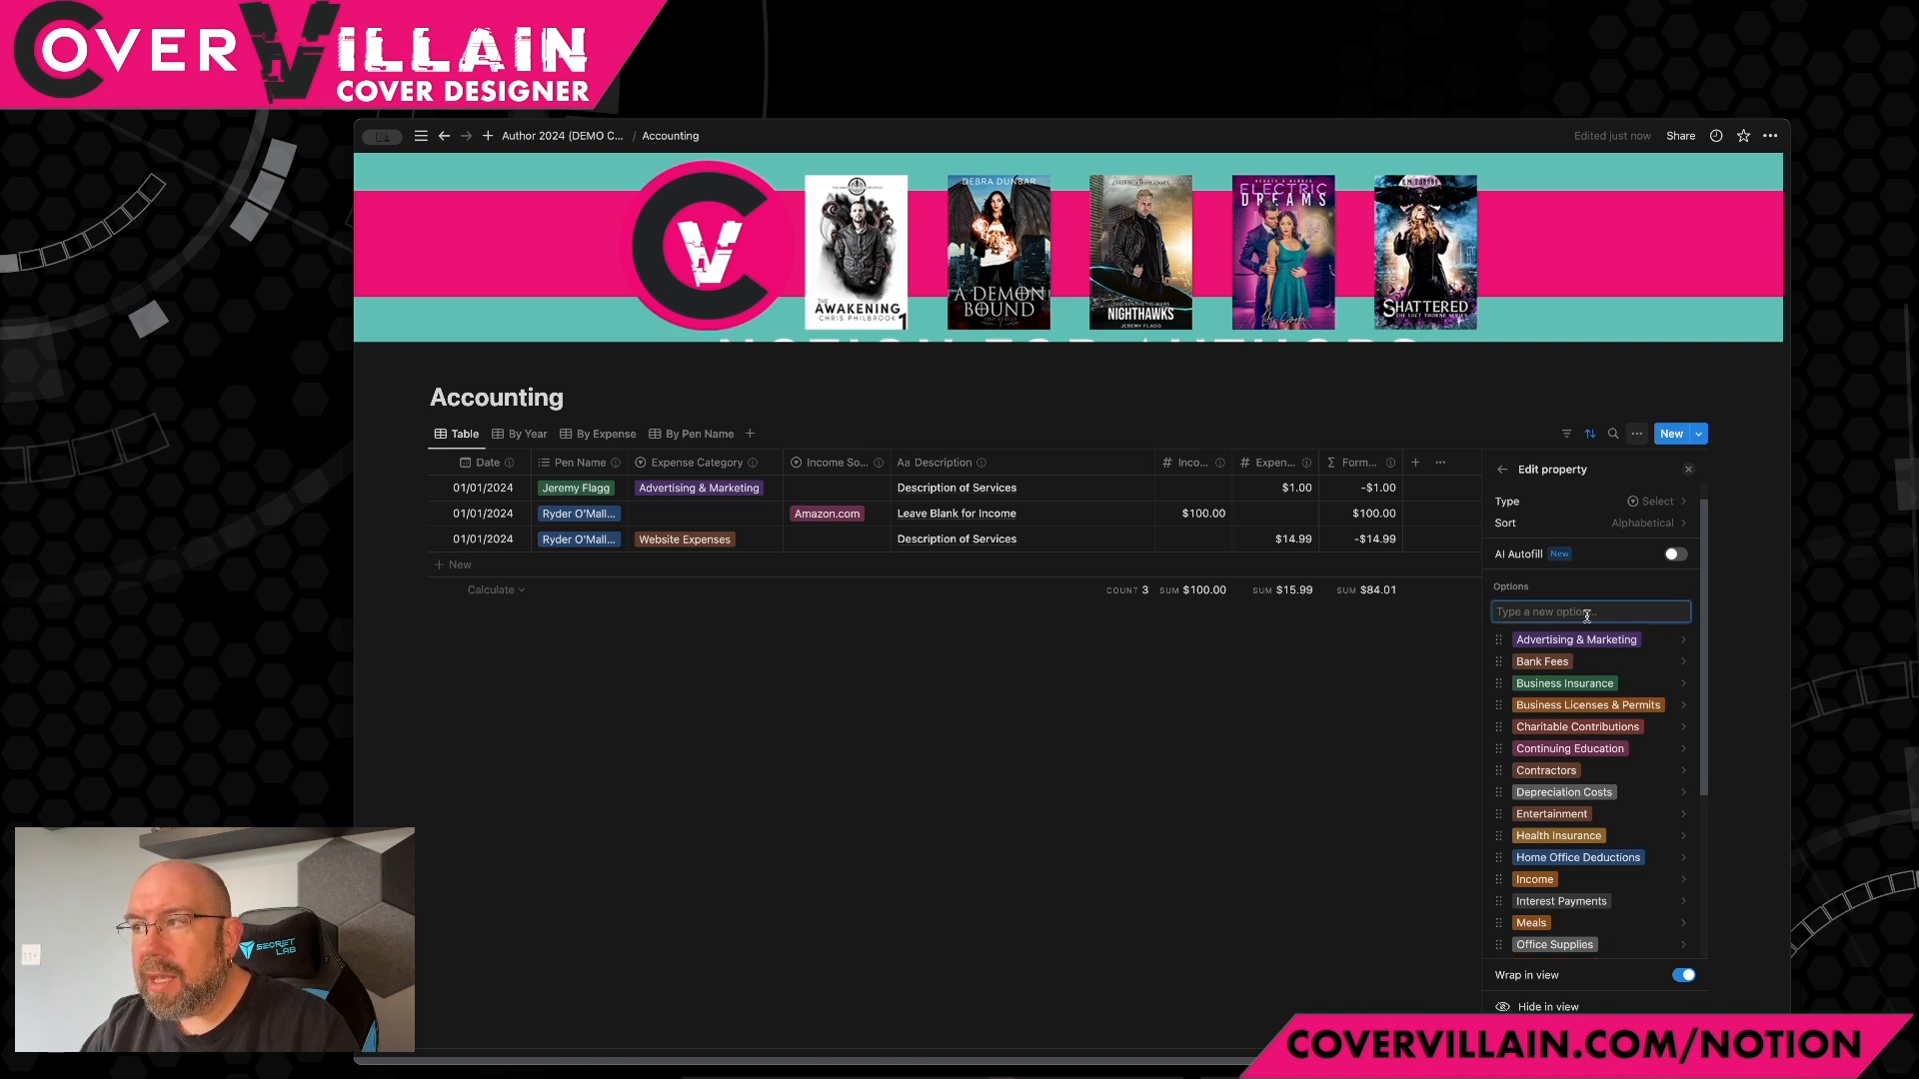
{"action": "type", "text": "New Cat"}
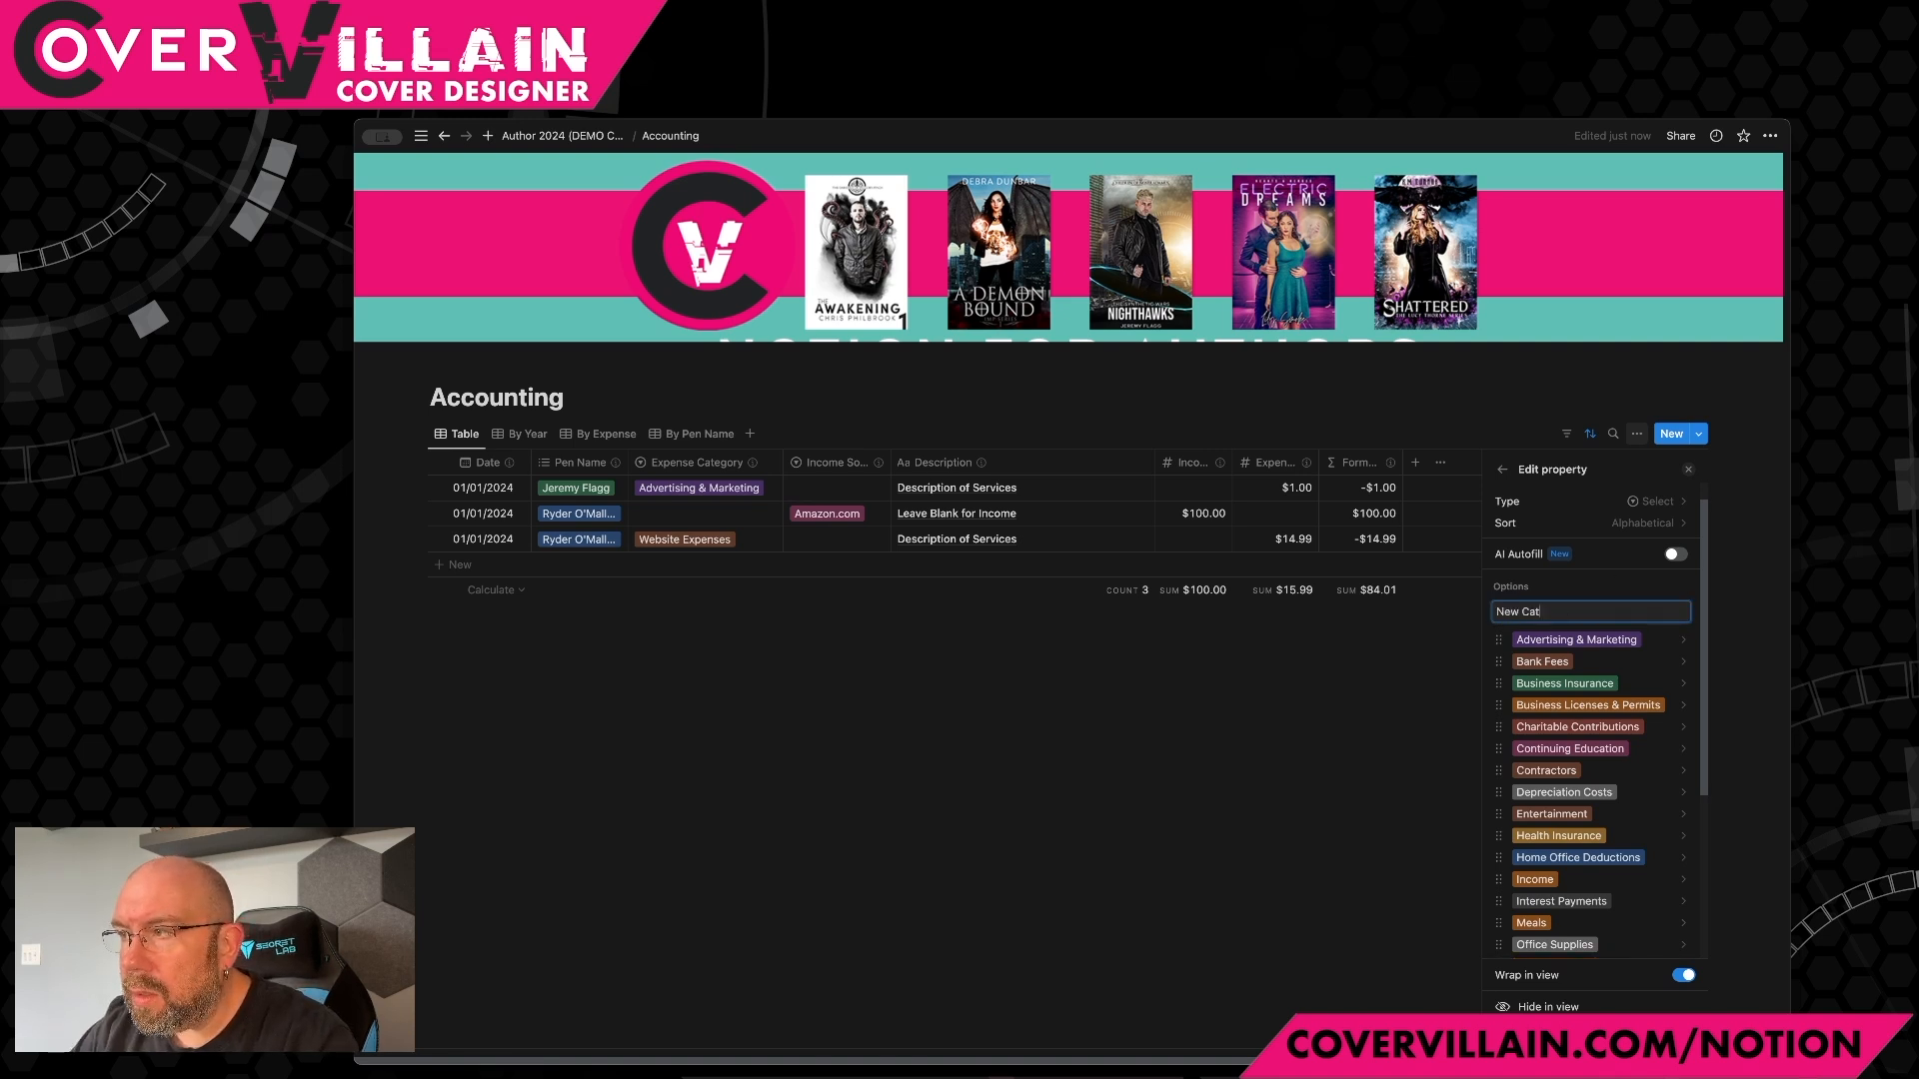
{"action": "type", "text": "egories"}
{"action": "key", "text": "Return"}
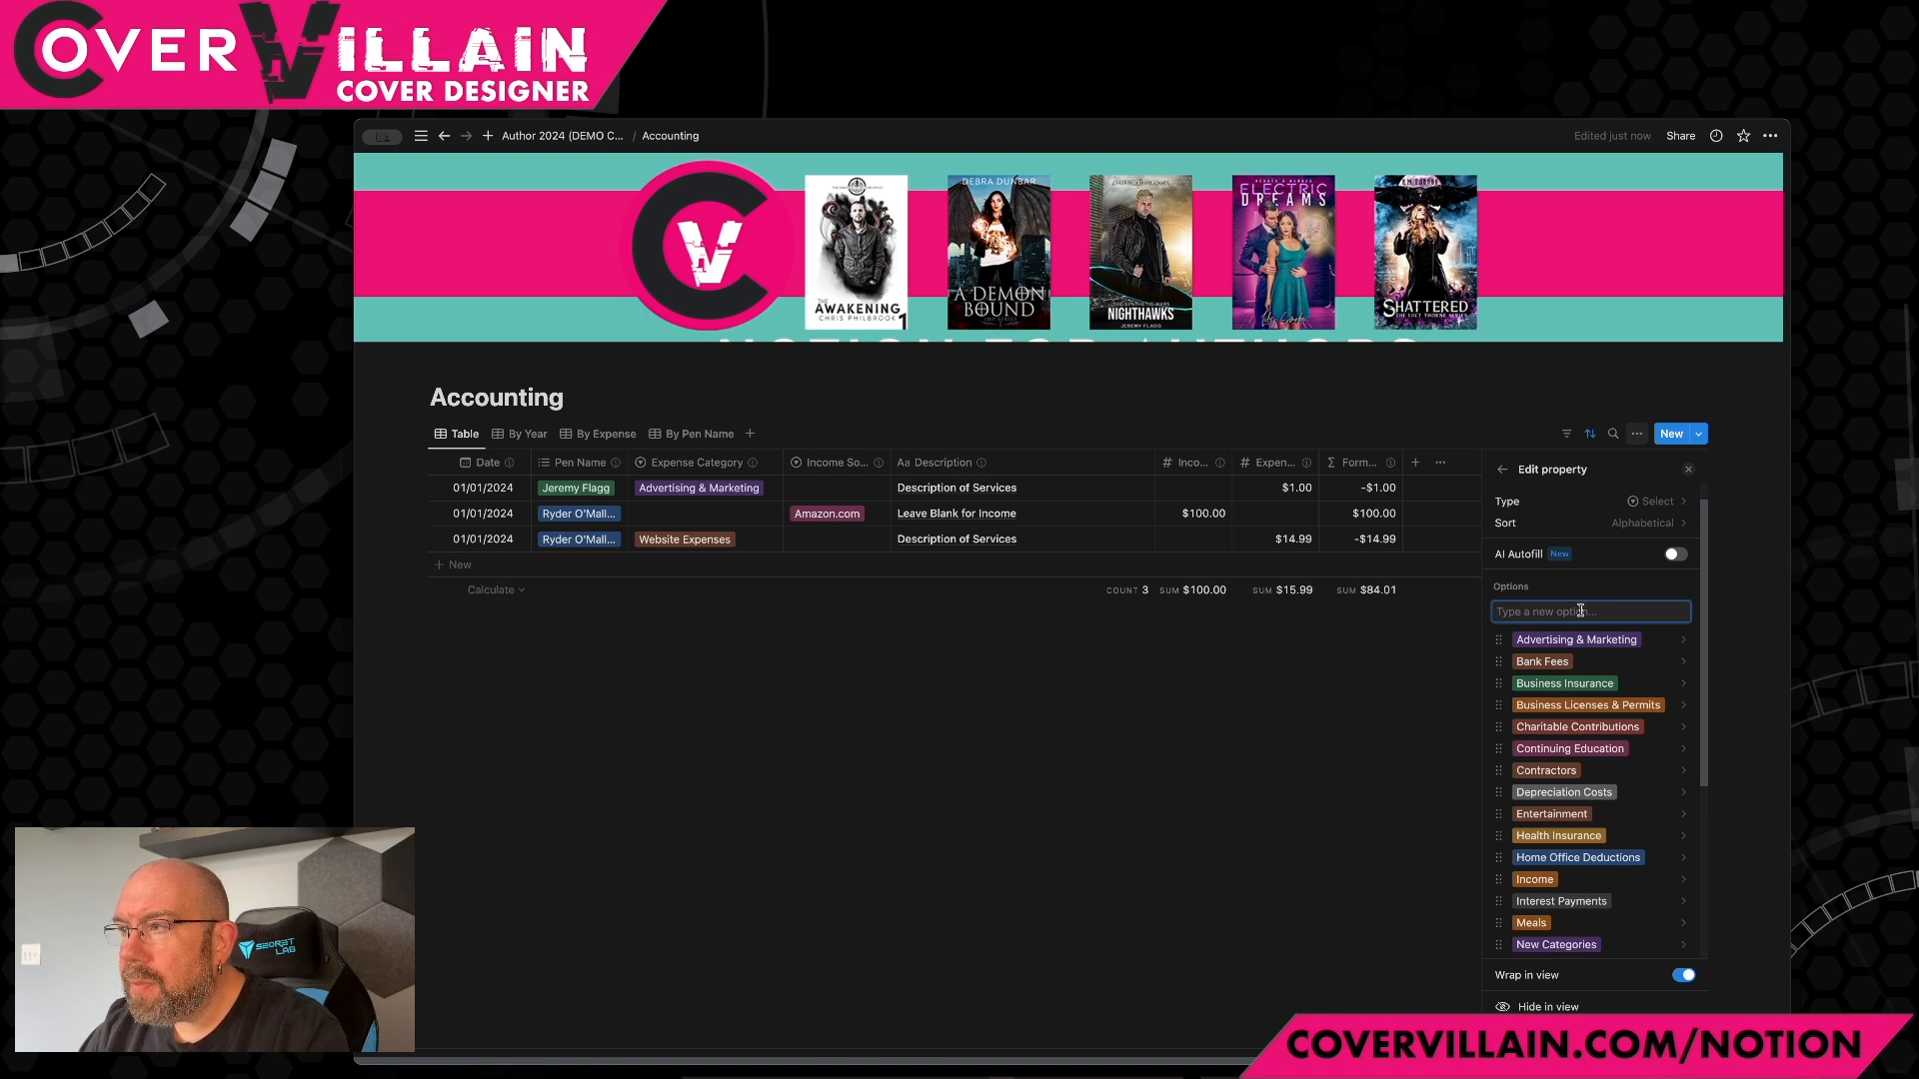
{"action": "left_click", "coordinate": [1077, 657]}
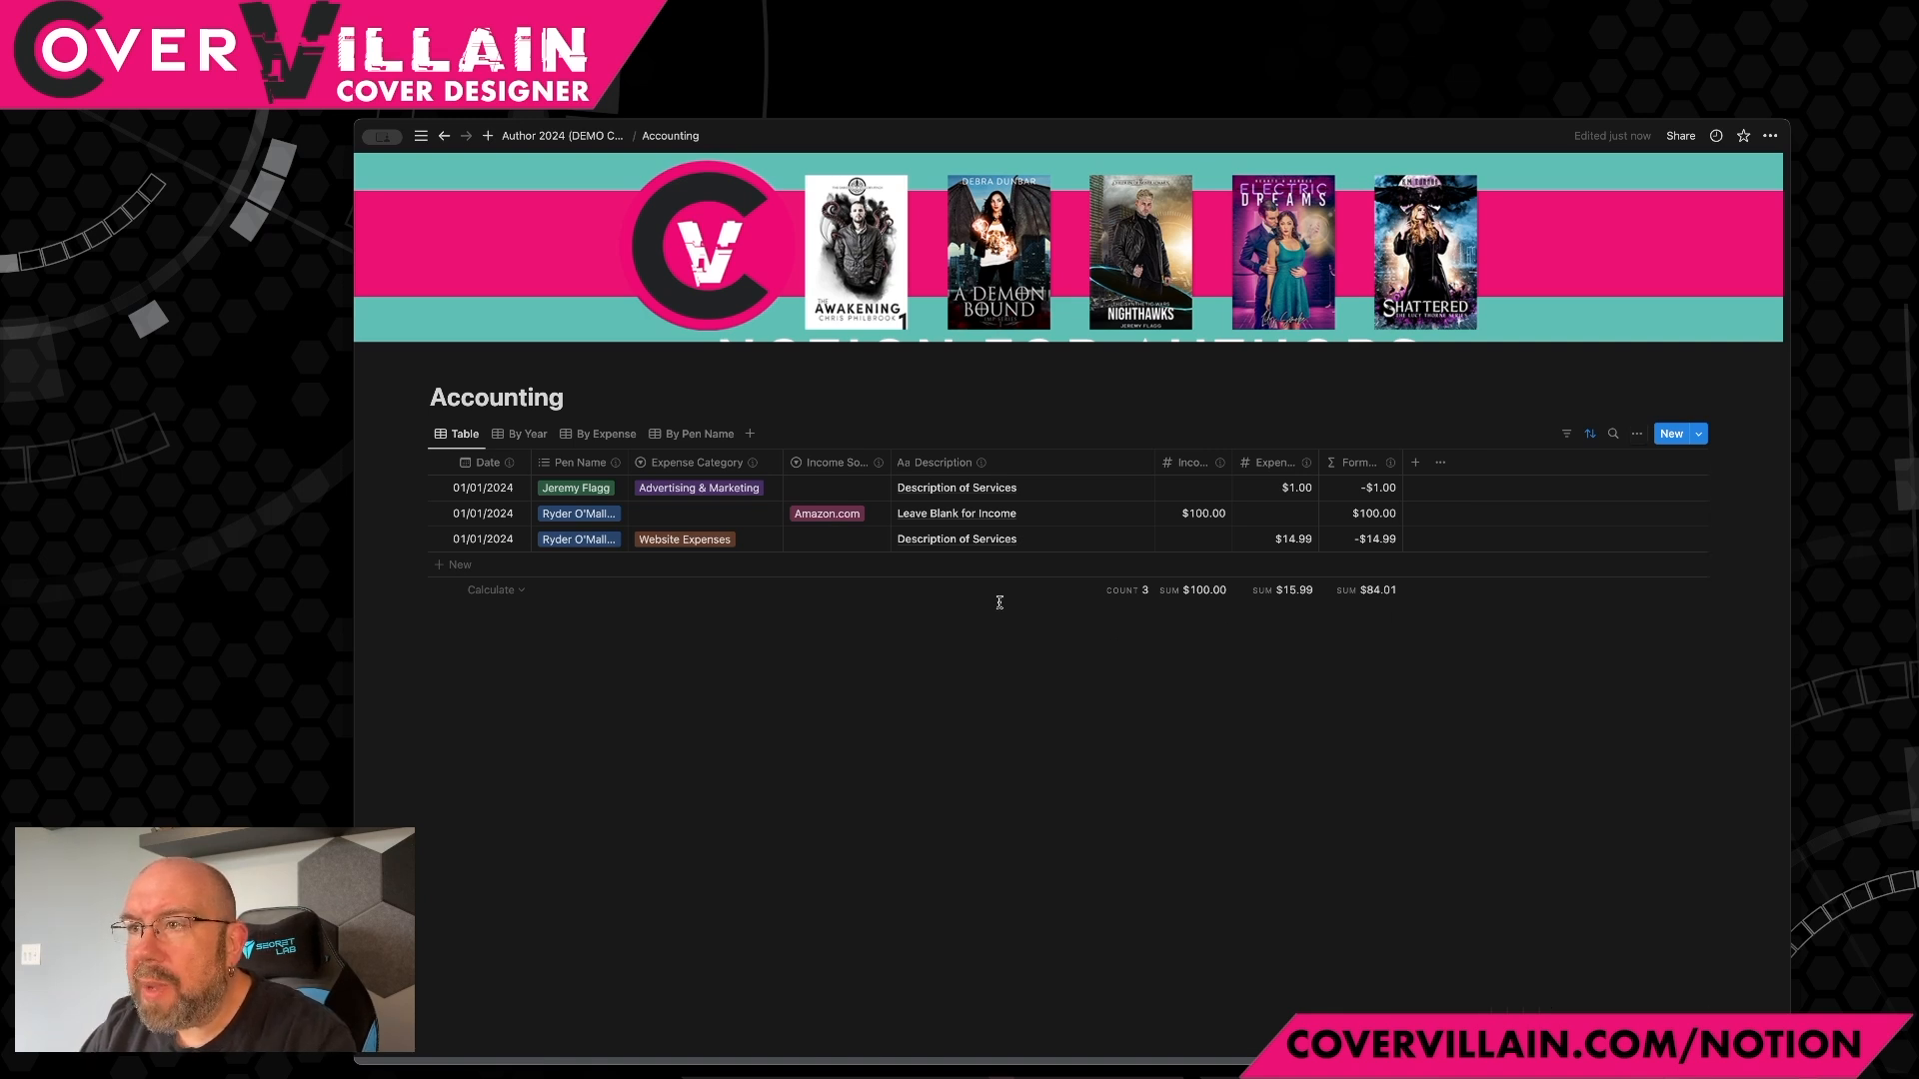
Step: Change the first accounting row's expense category to New Categories
{"action": "left_click", "coordinate": [710, 497]}
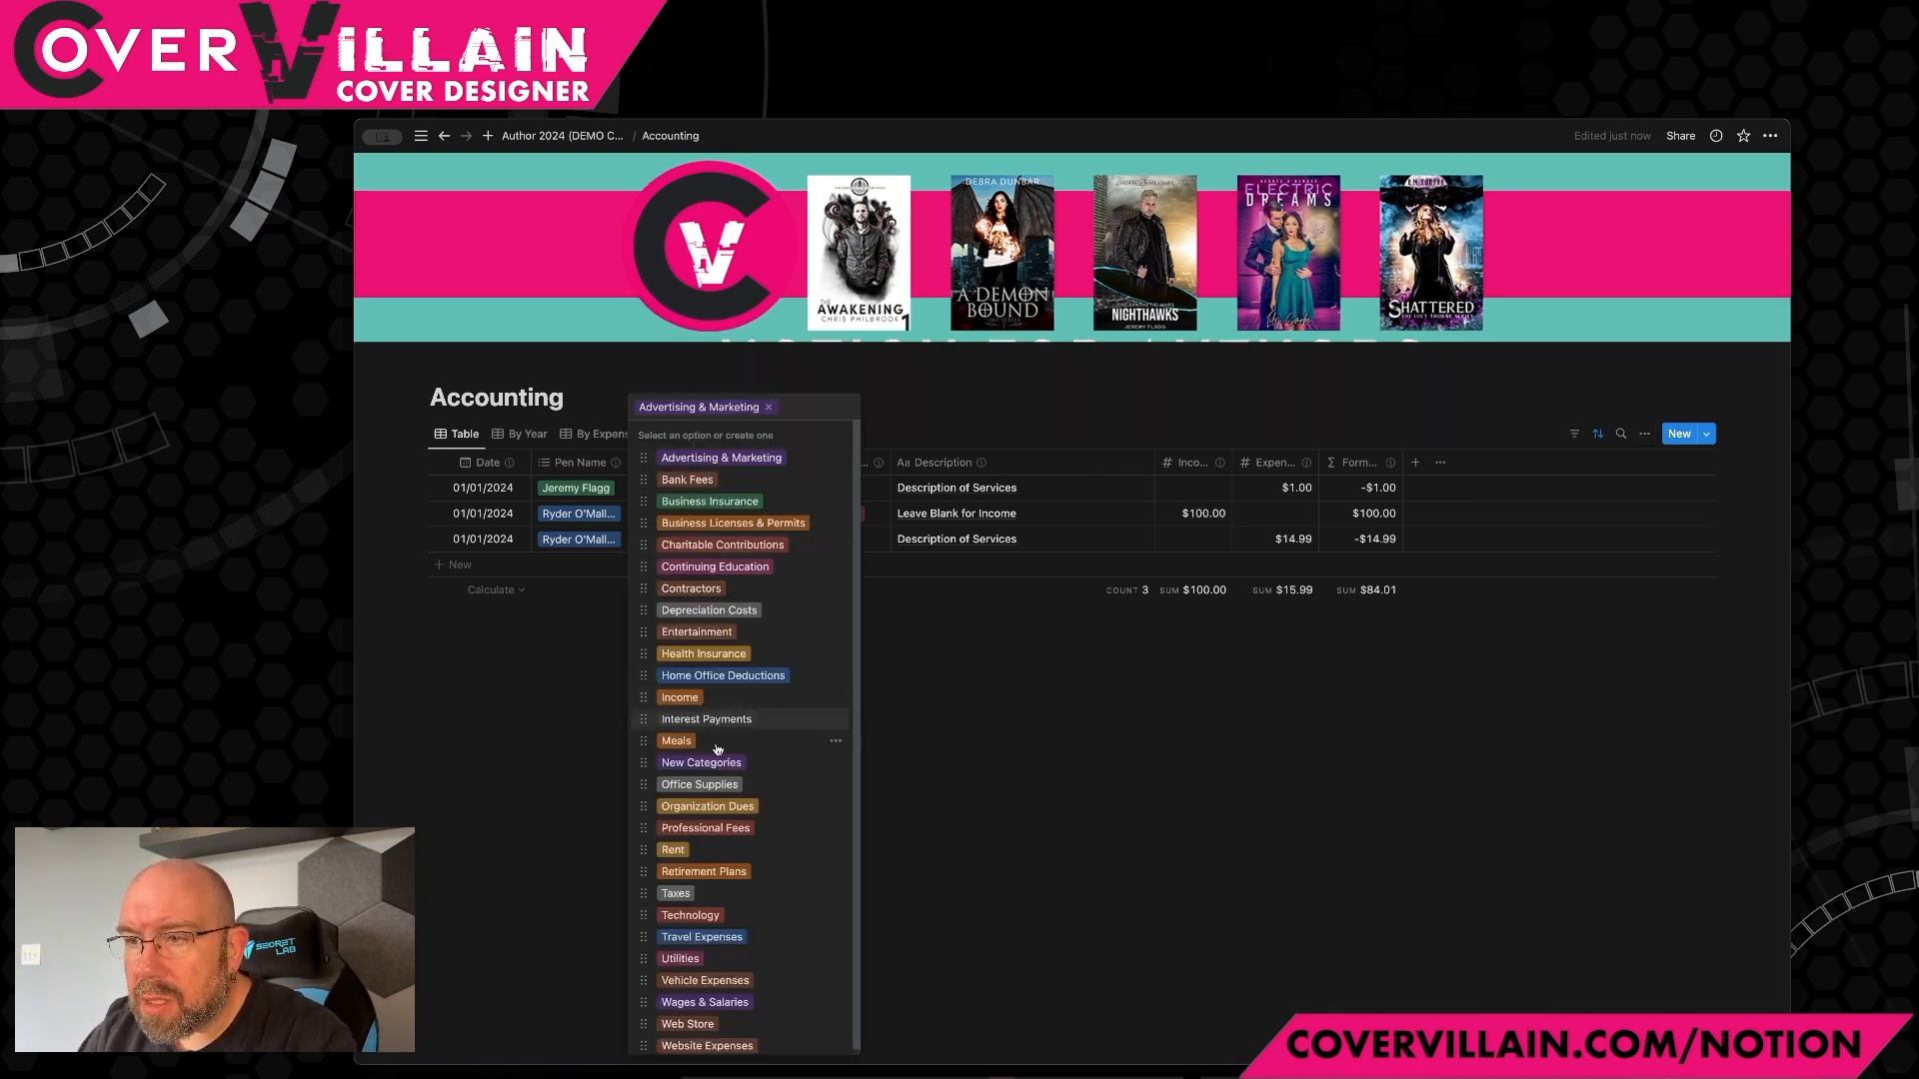
{"action": "left_click", "coordinate": [770, 762]}
{"action": "left_click", "coordinate": [939, 695]}
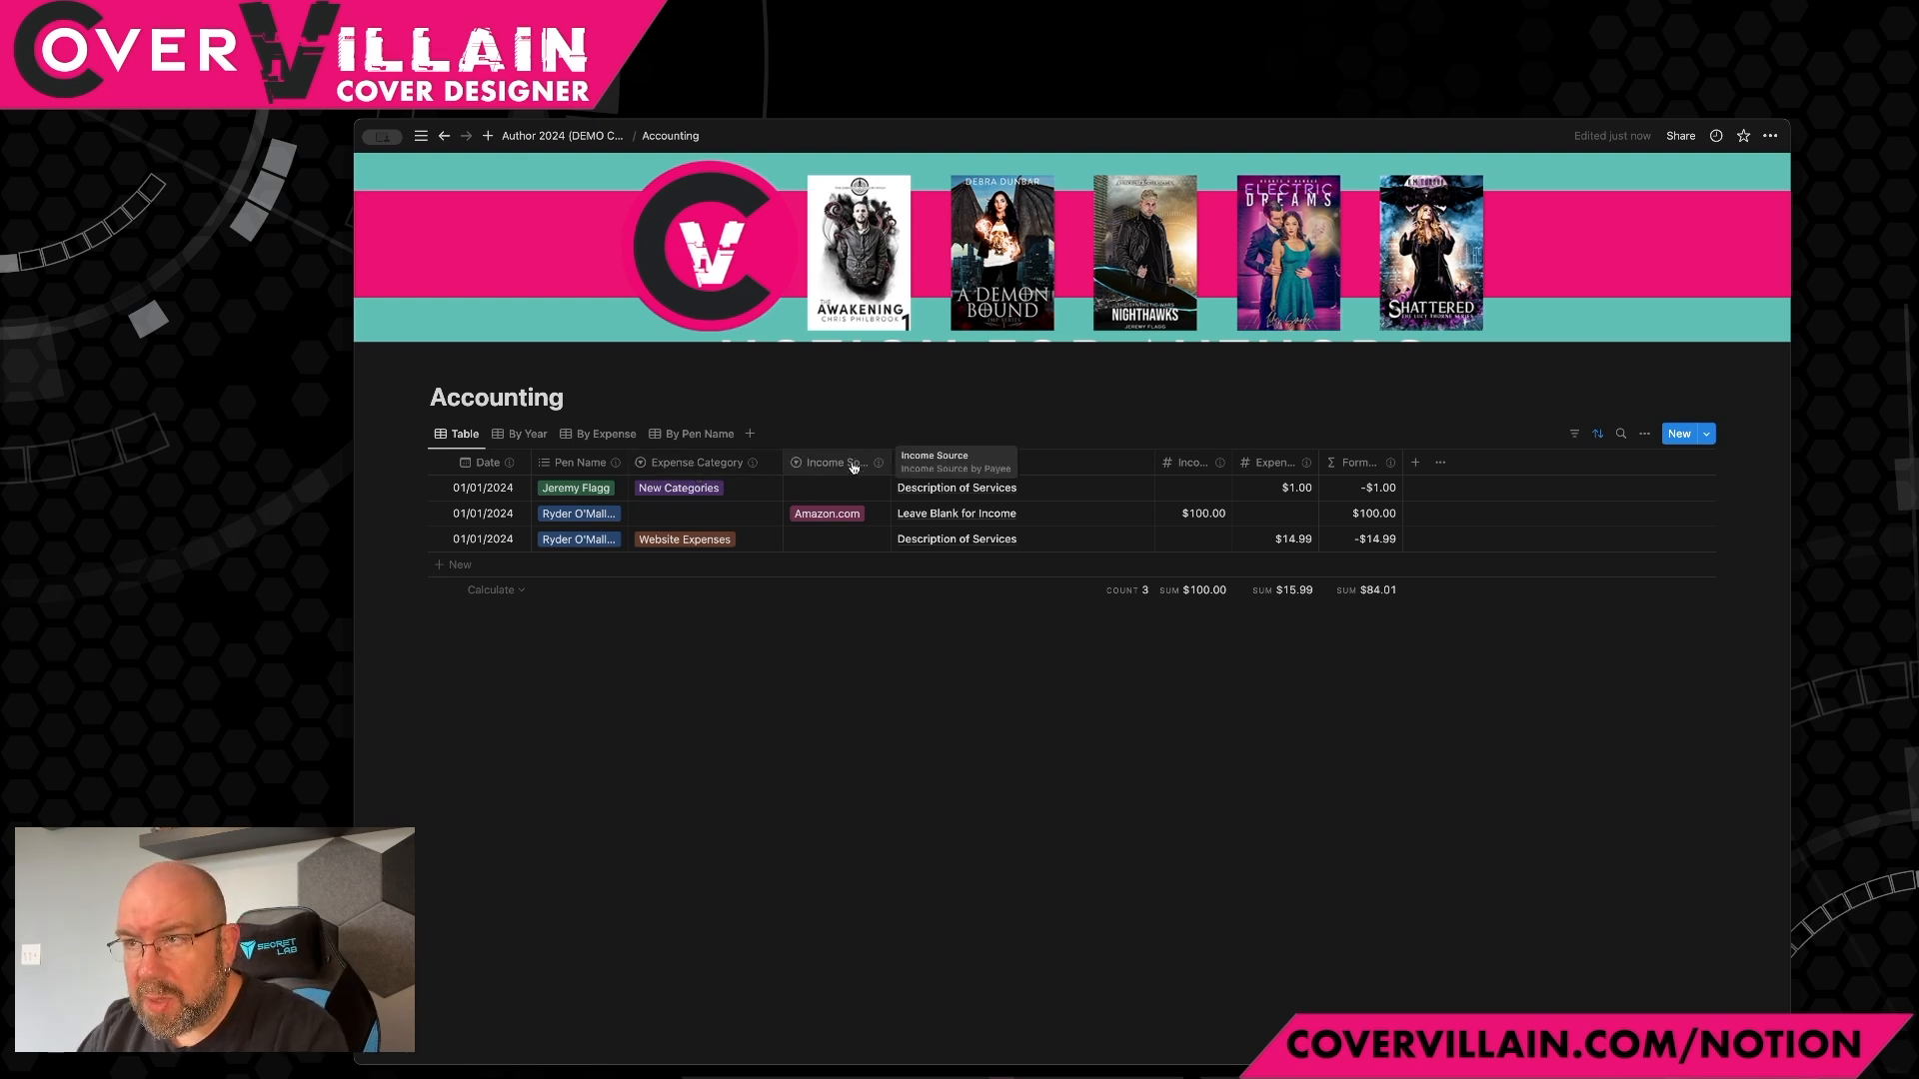
Step: Open the Income Source property for editing and review its list of income source options
{"action": "left_click", "coordinate": [850, 465]}
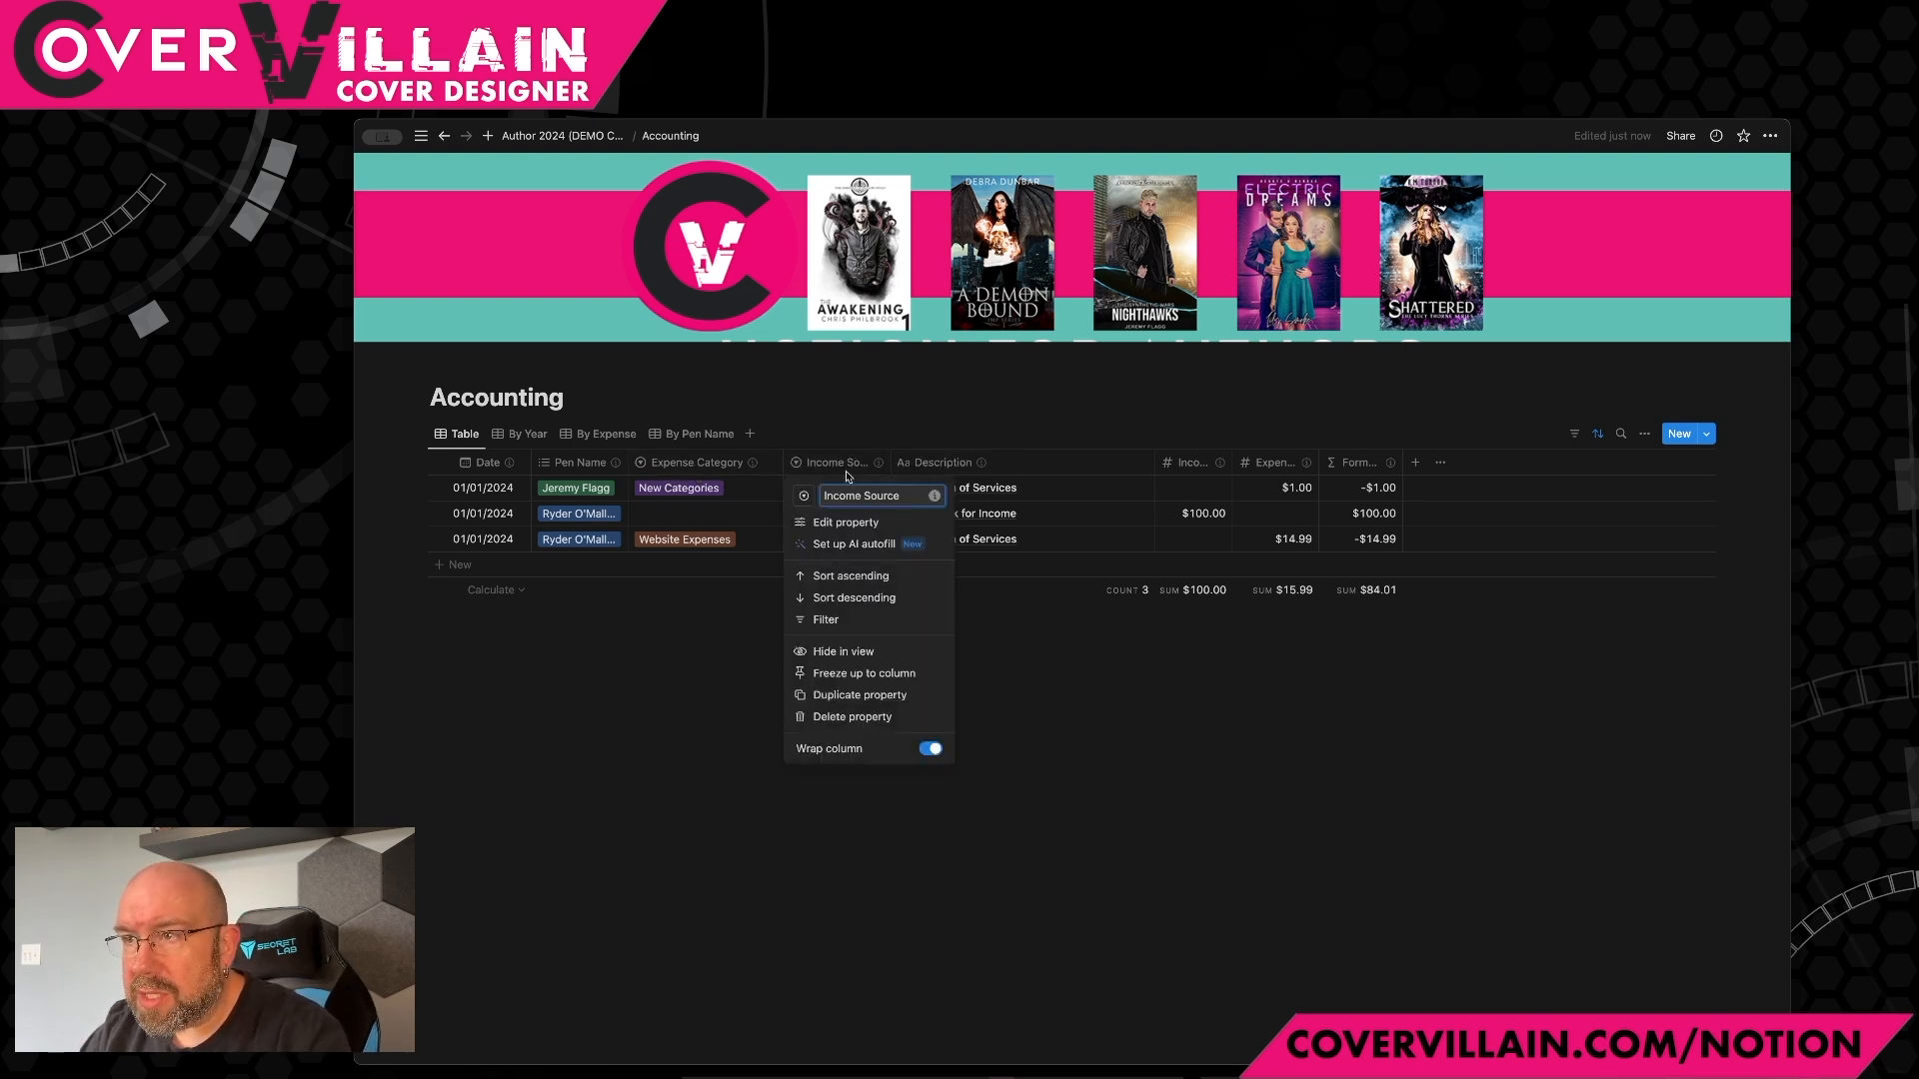
{"action": "left_click", "coordinate": [840, 522]}
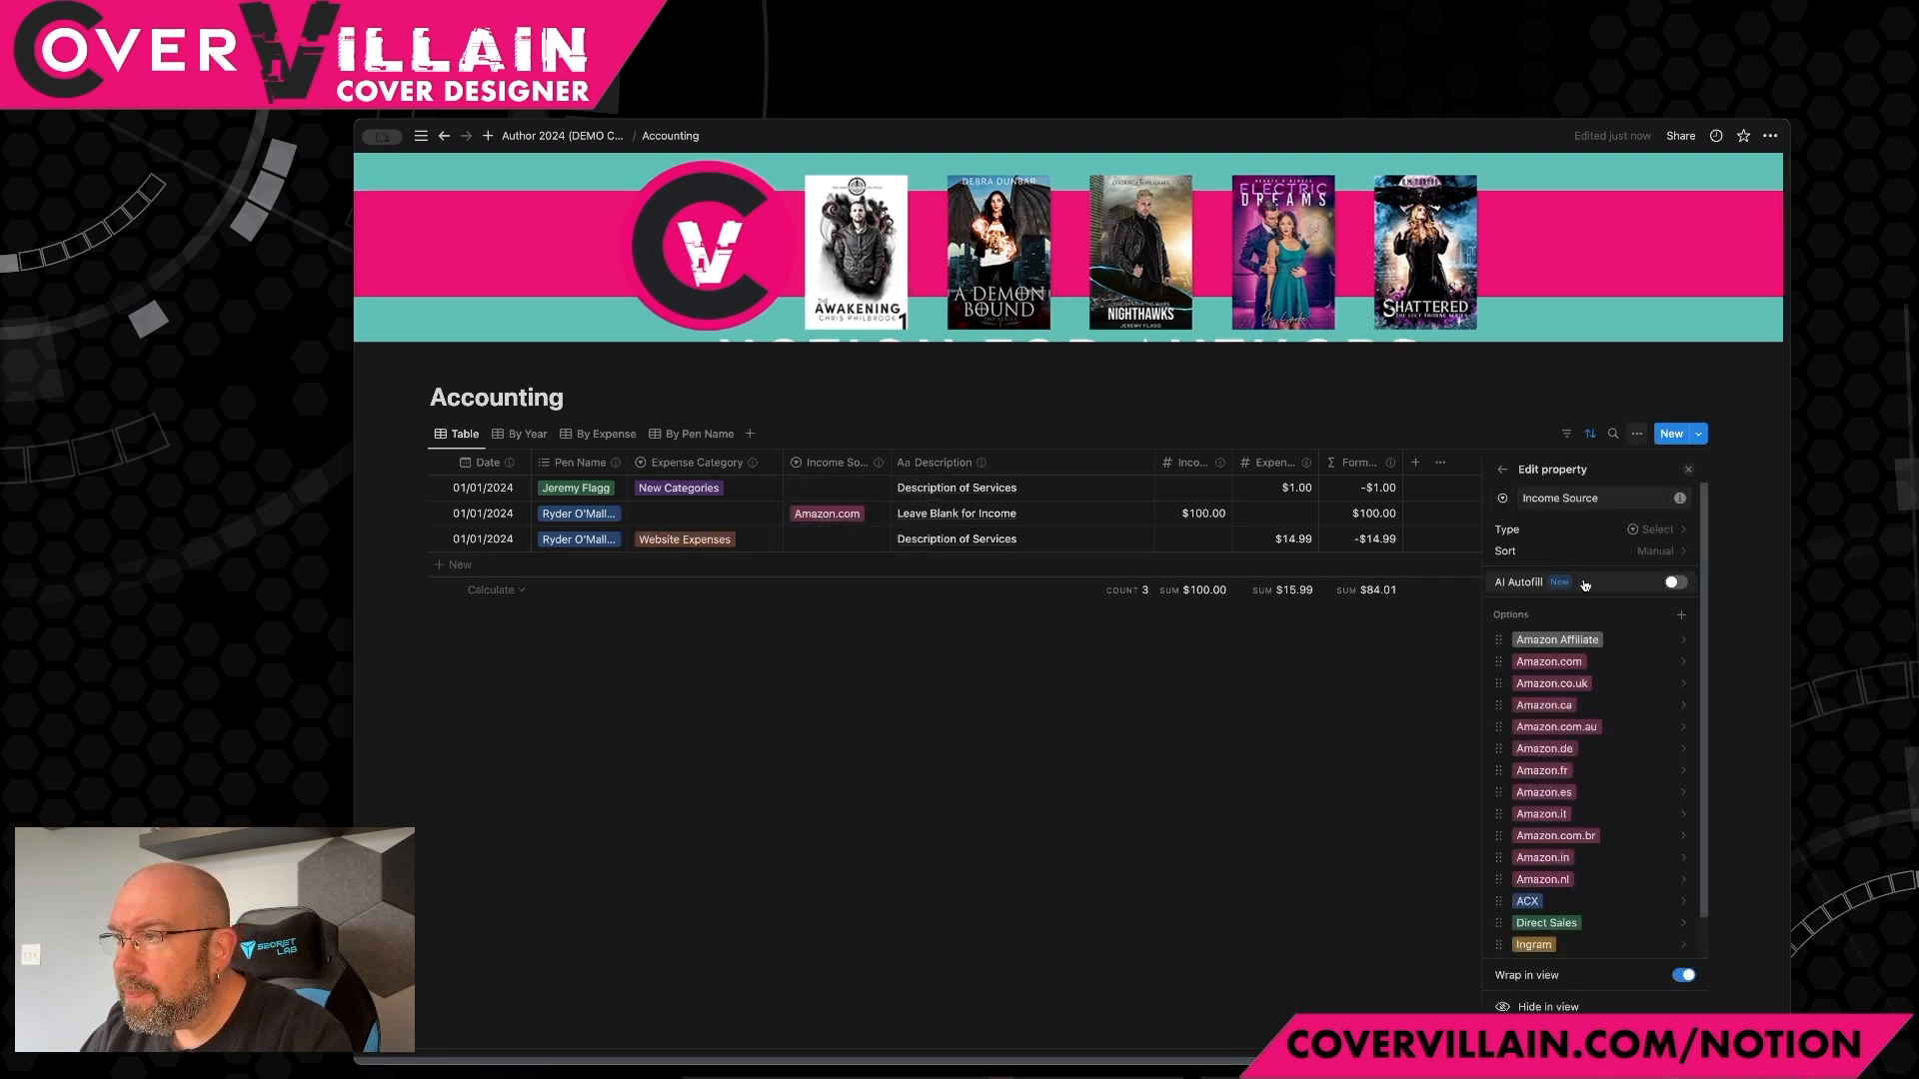
{"action": "scroll", "coordinate": [1562, 613], "scroll_direction": "down", "scroll_amount": 2}
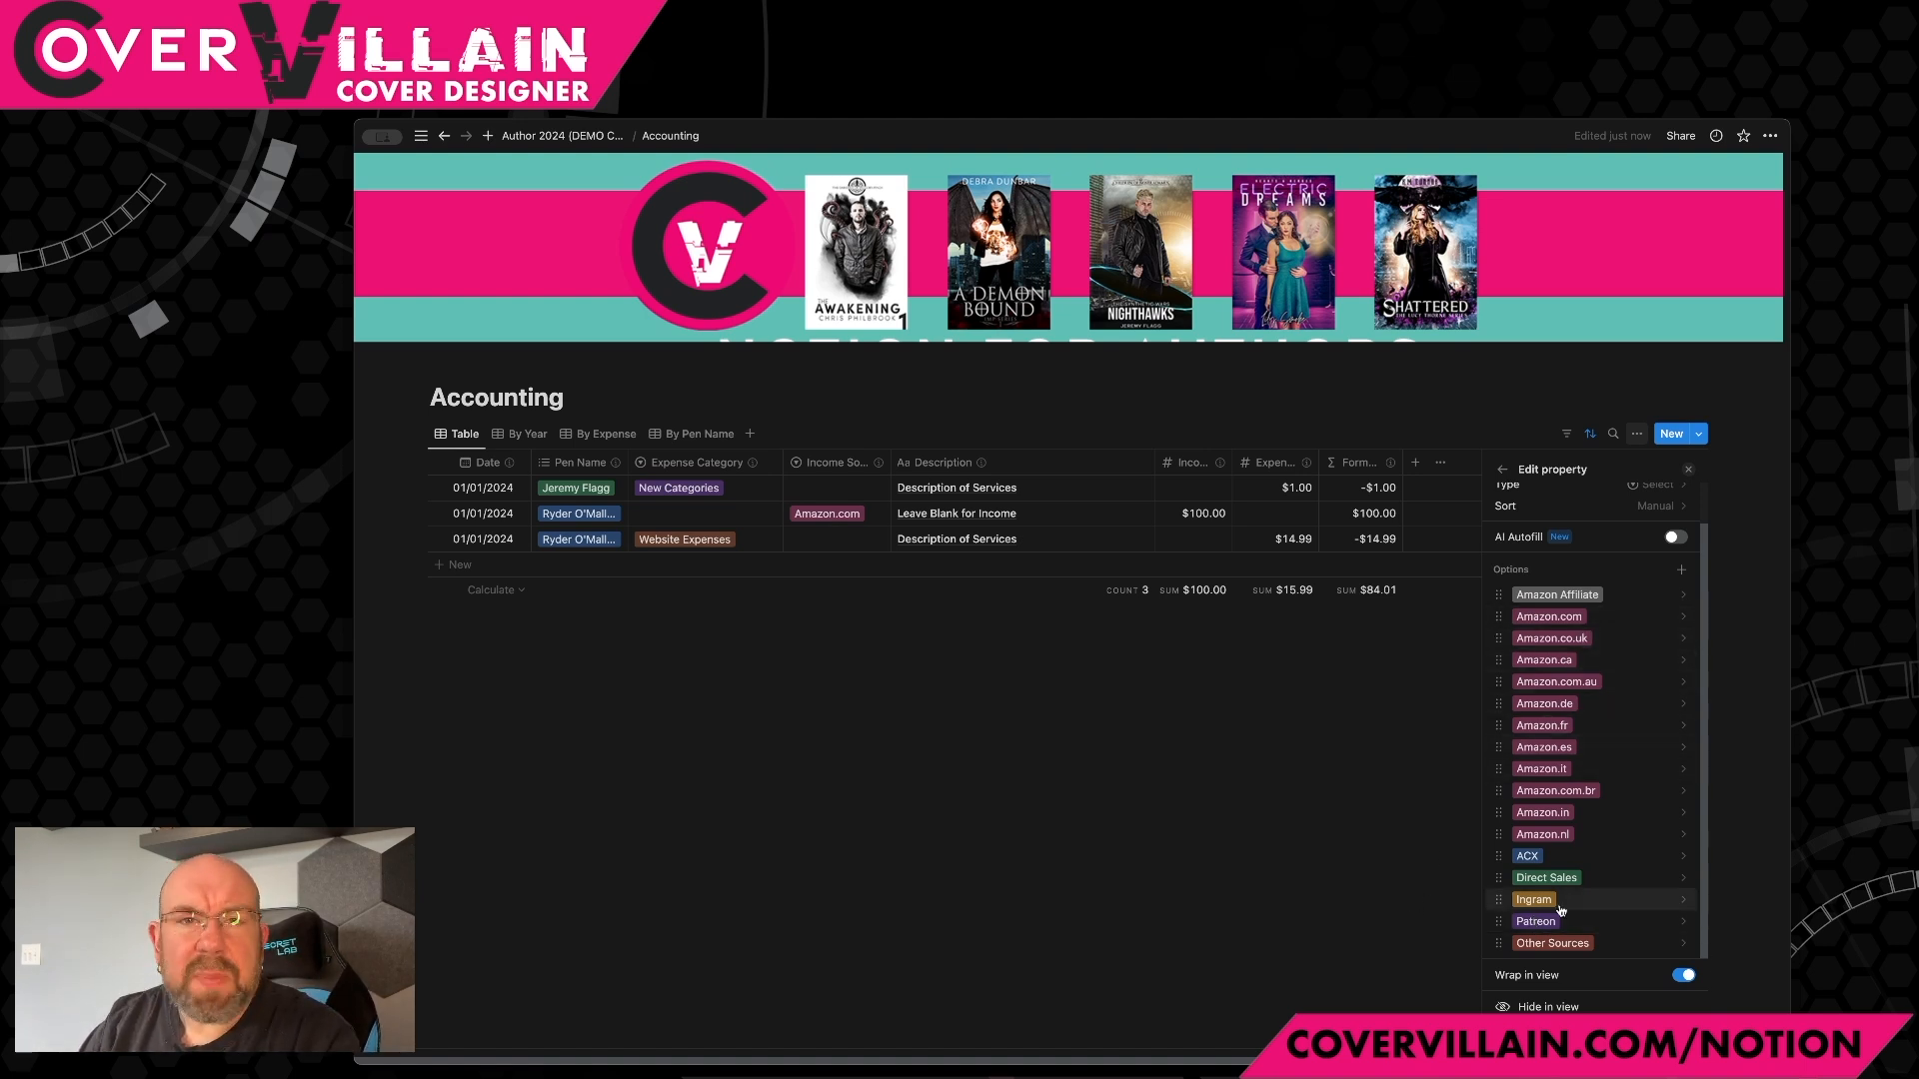
Step: Close the property settings and set the New Categories row's description to "Paper for Printer" and the Website Expenses row's to "Domain Hosting"
{"action": "left_click", "coordinate": [1004, 884]}
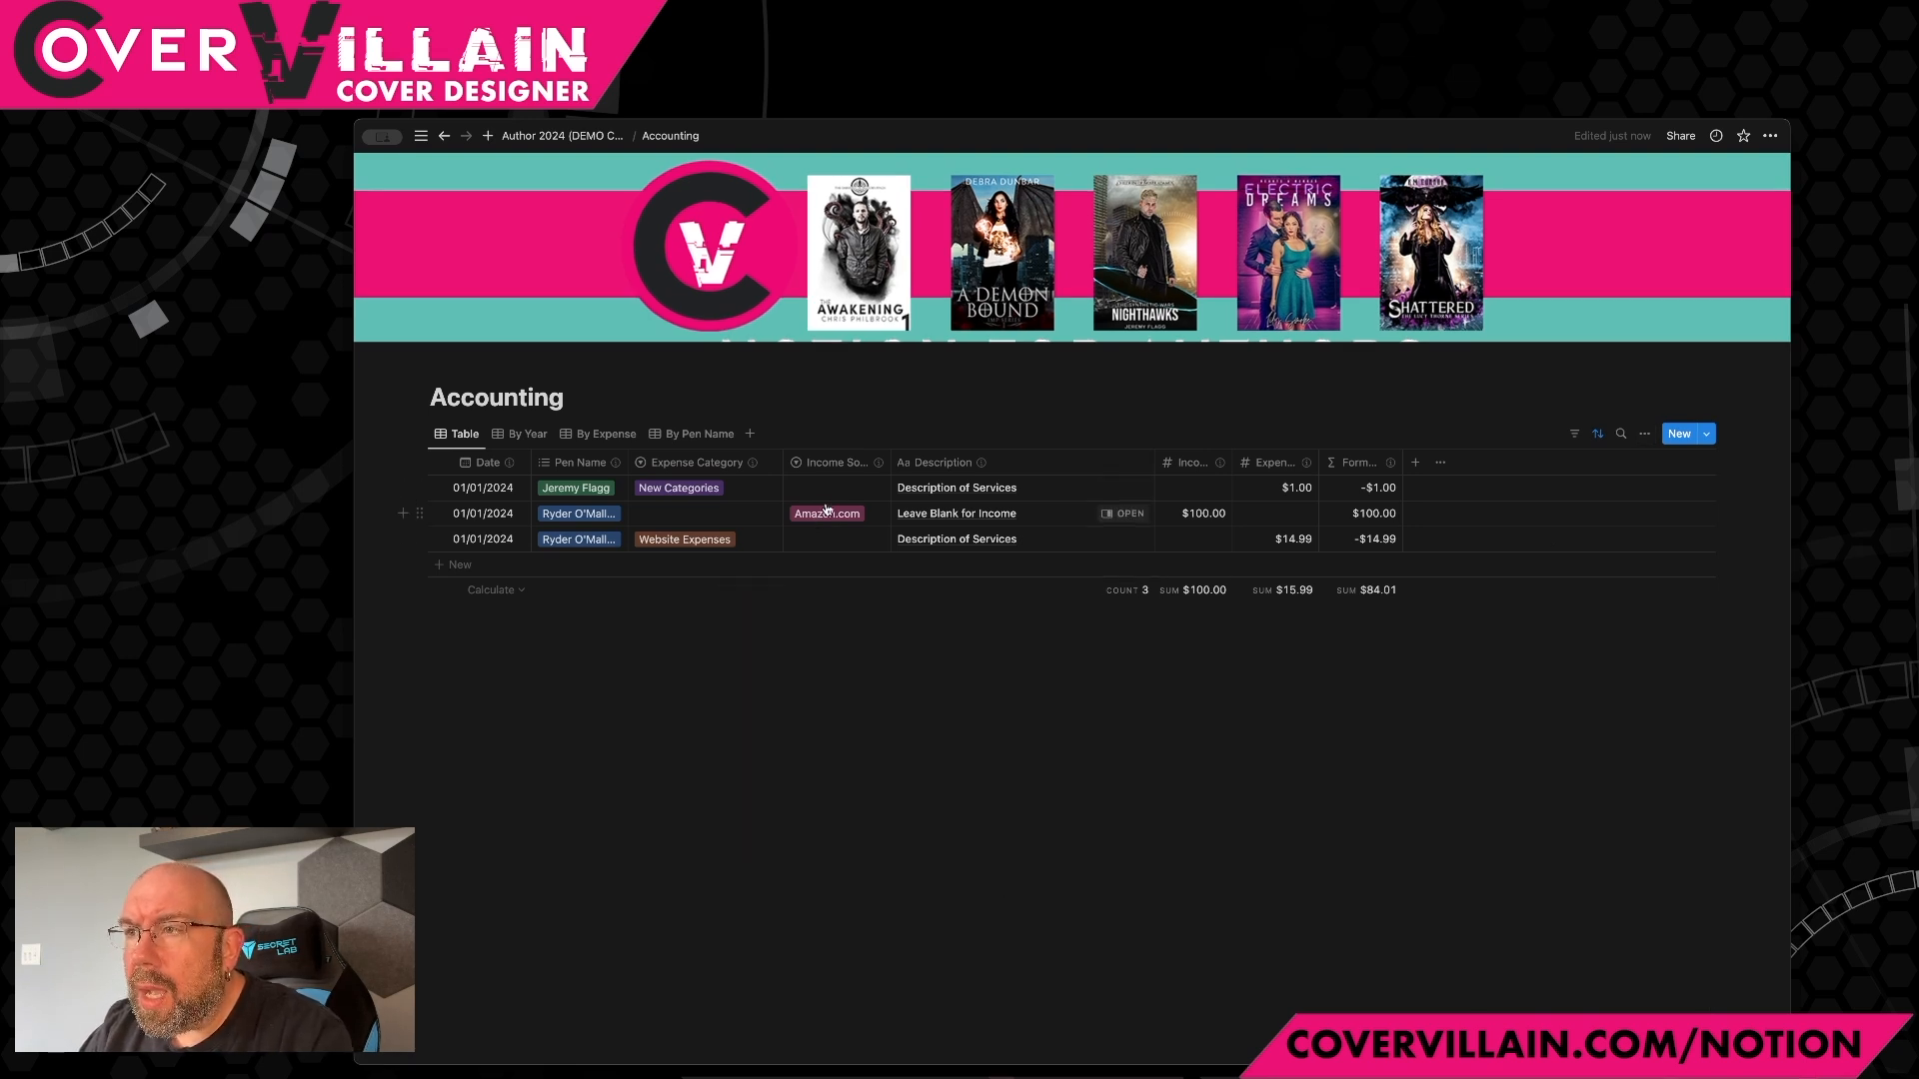
{"action": "left_click", "coordinate": [1031, 489]}
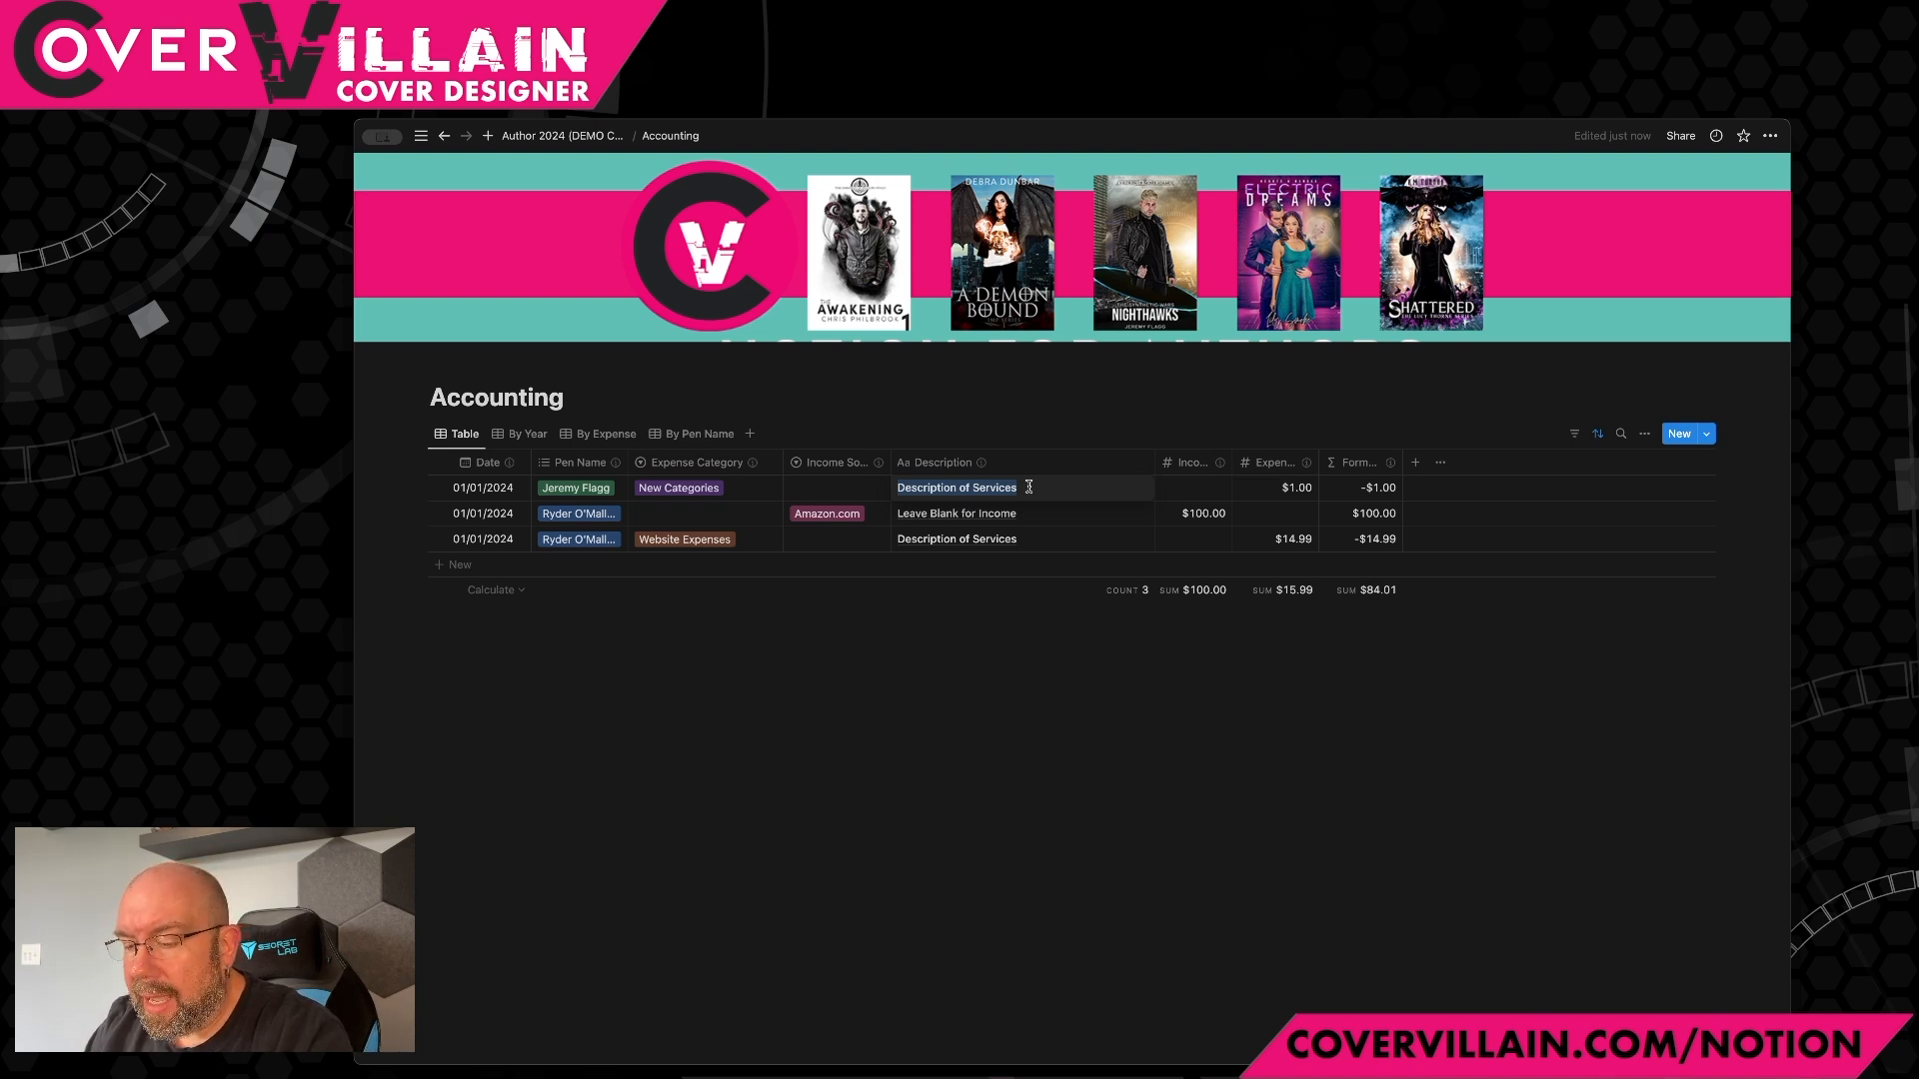
{"action": "type", "text": "Paper for Printer"}
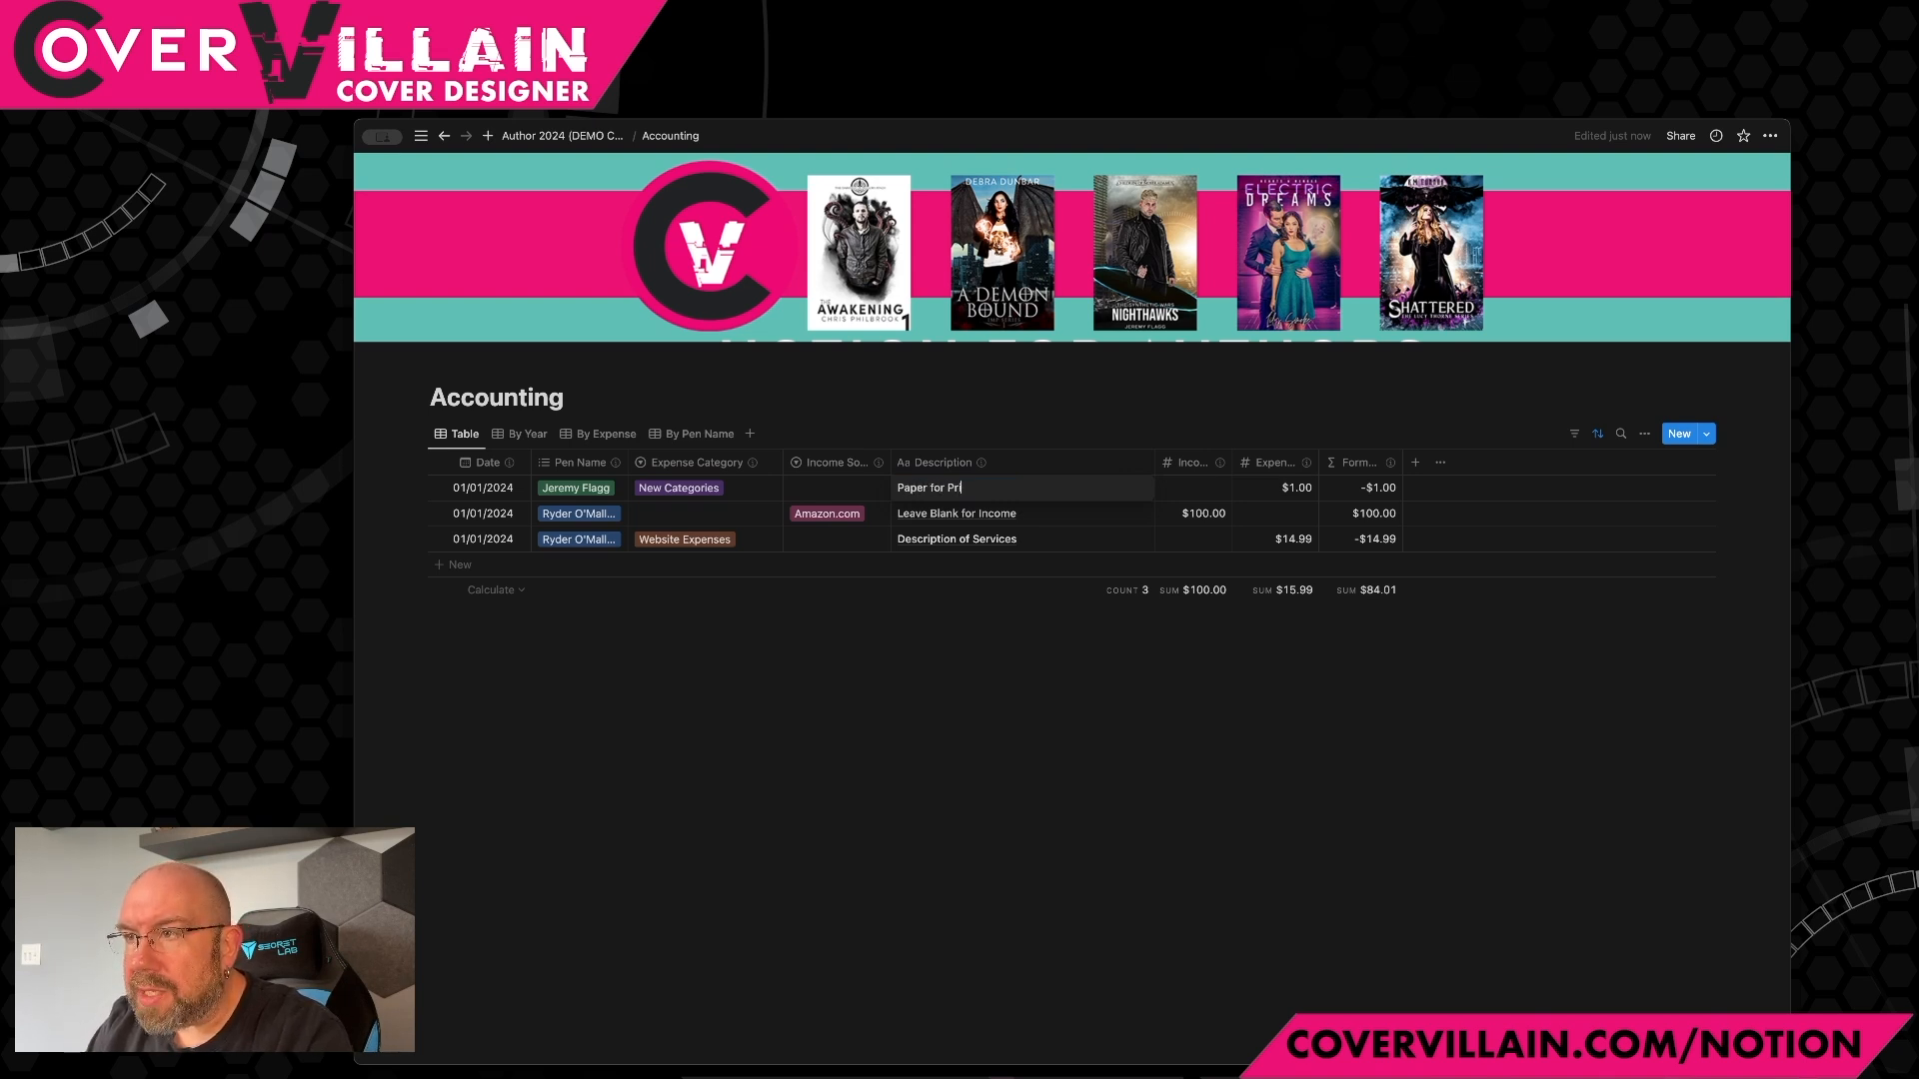
{"action": "left_click", "coordinate": [1038, 540]}
{"action": "type", "text": "D"}
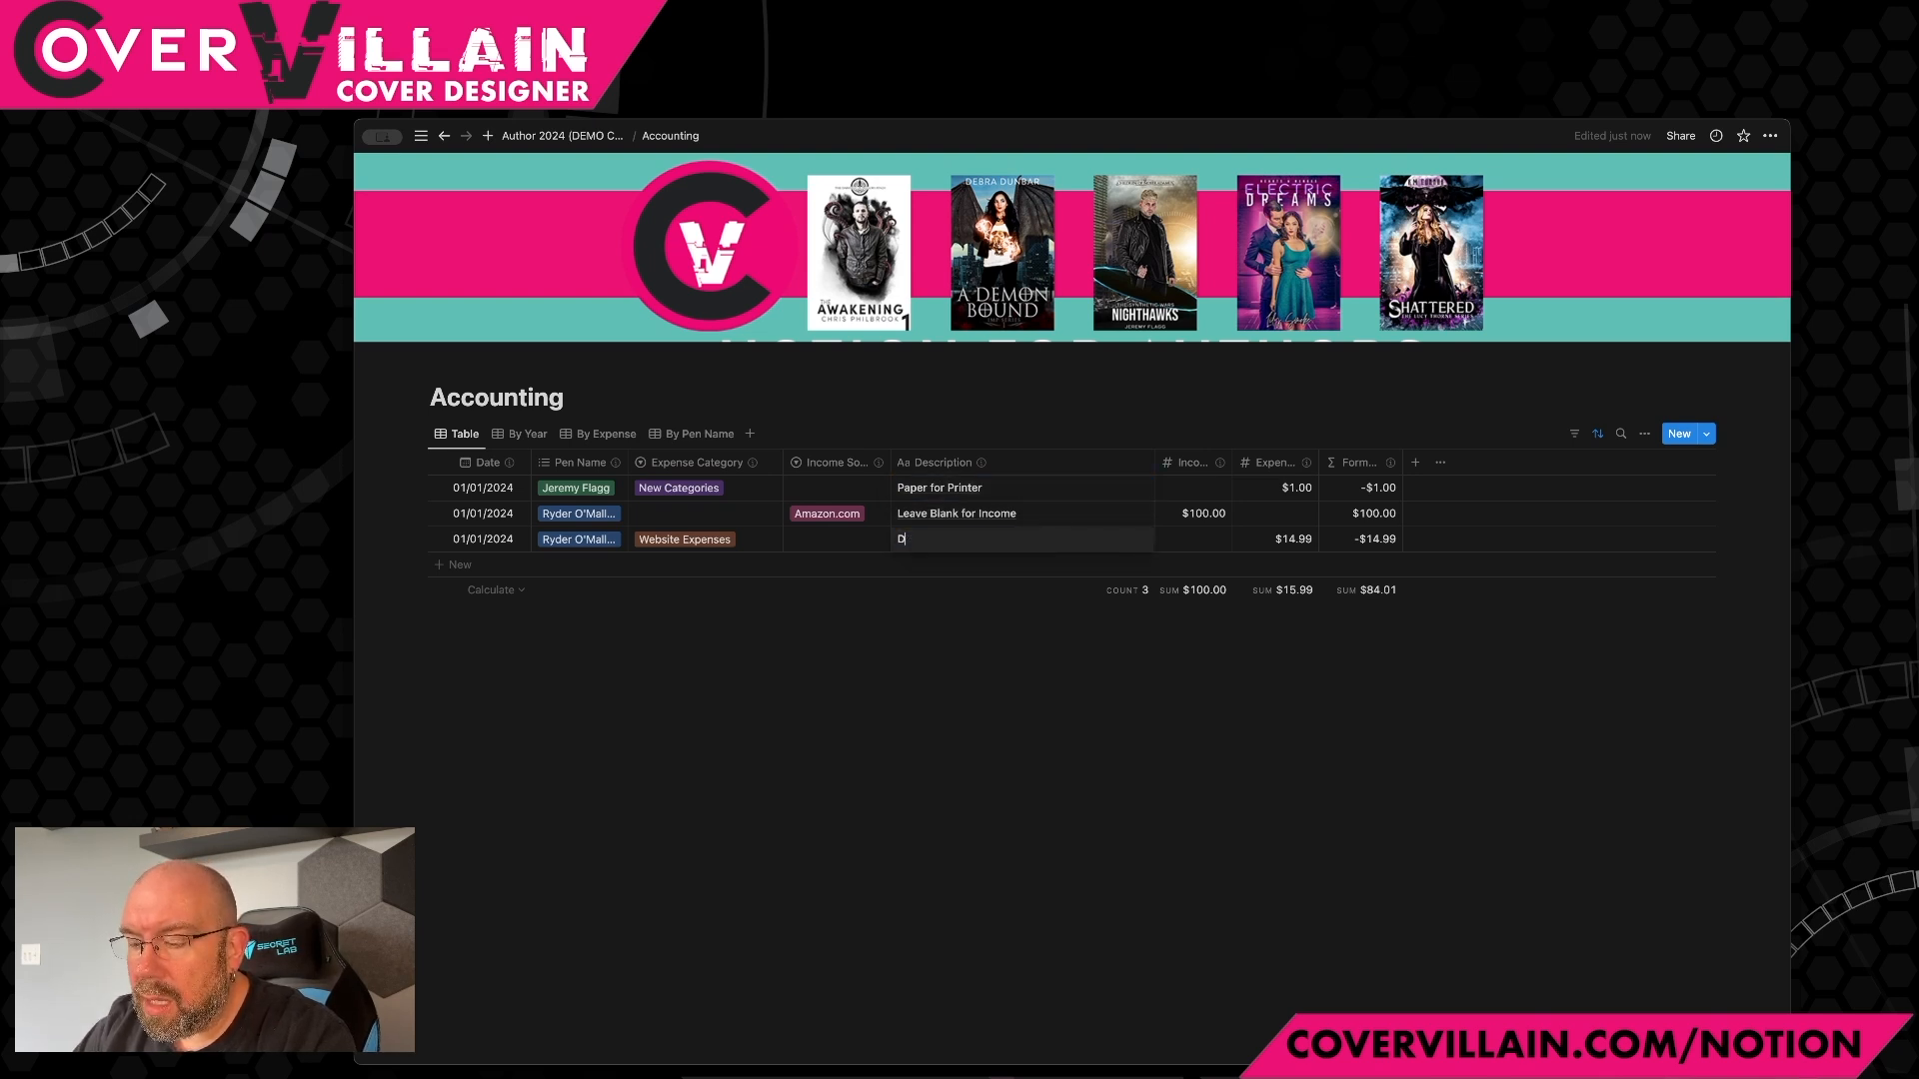
{"action": "type", "text": "omain Hosting"}
{"action": "key", "text": "Return"}
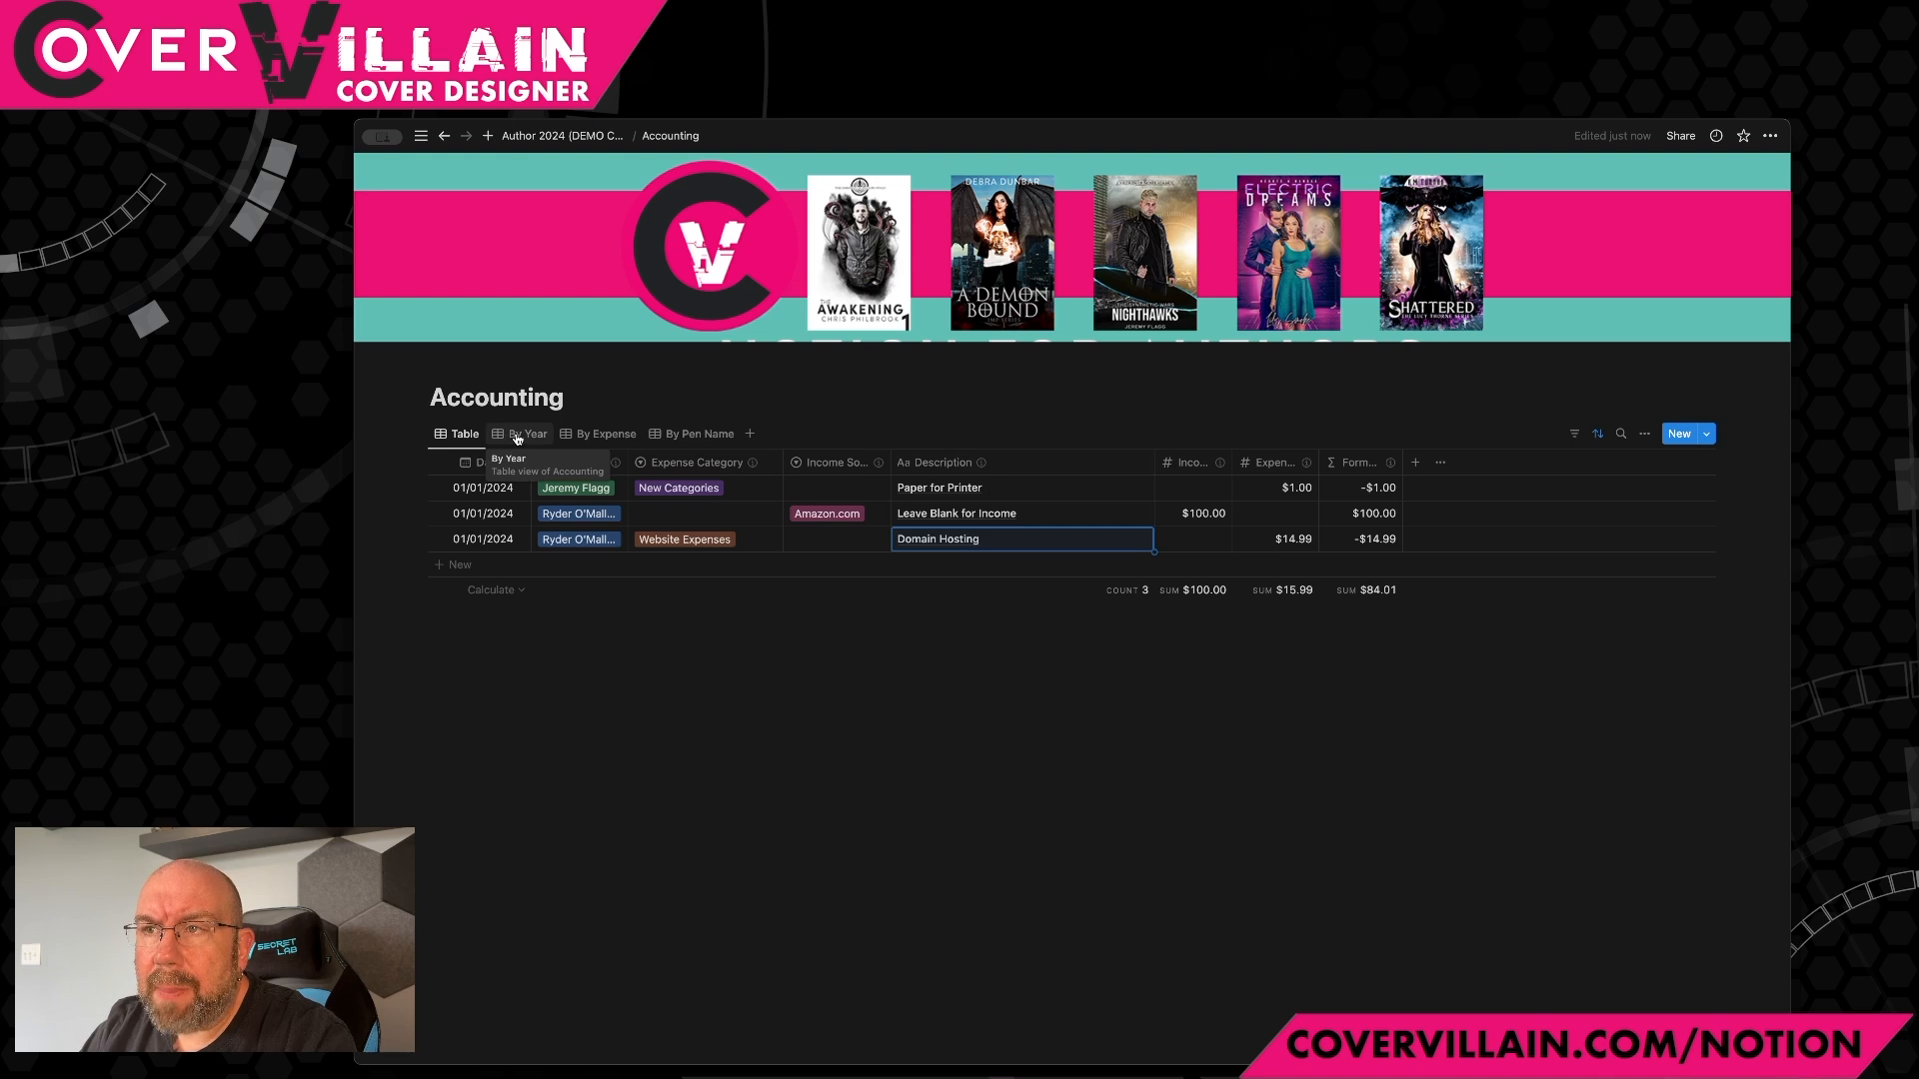
Step: Review the accounting entries grouped by pen name, by expense and by year
{"action": "left_click", "coordinate": [694, 436]}
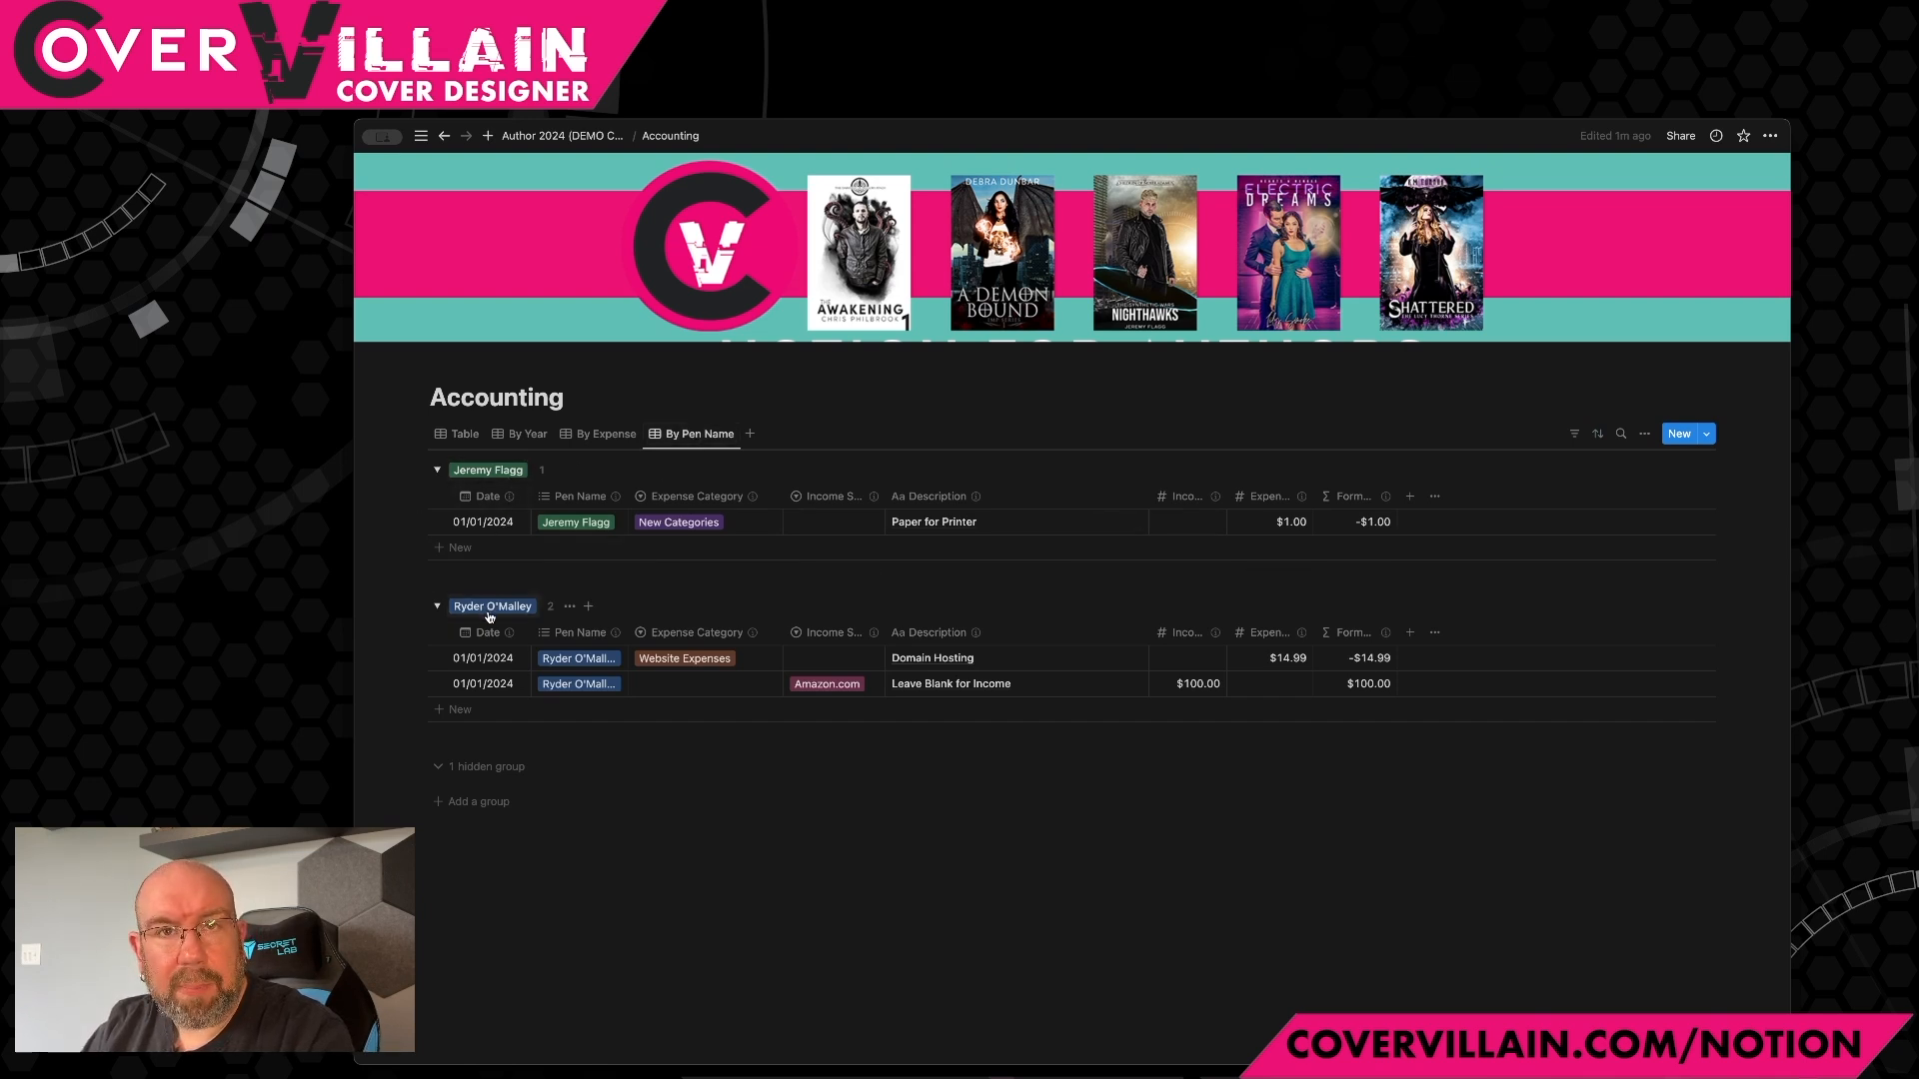
{"action": "left_click", "coordinate": [602, 435]}
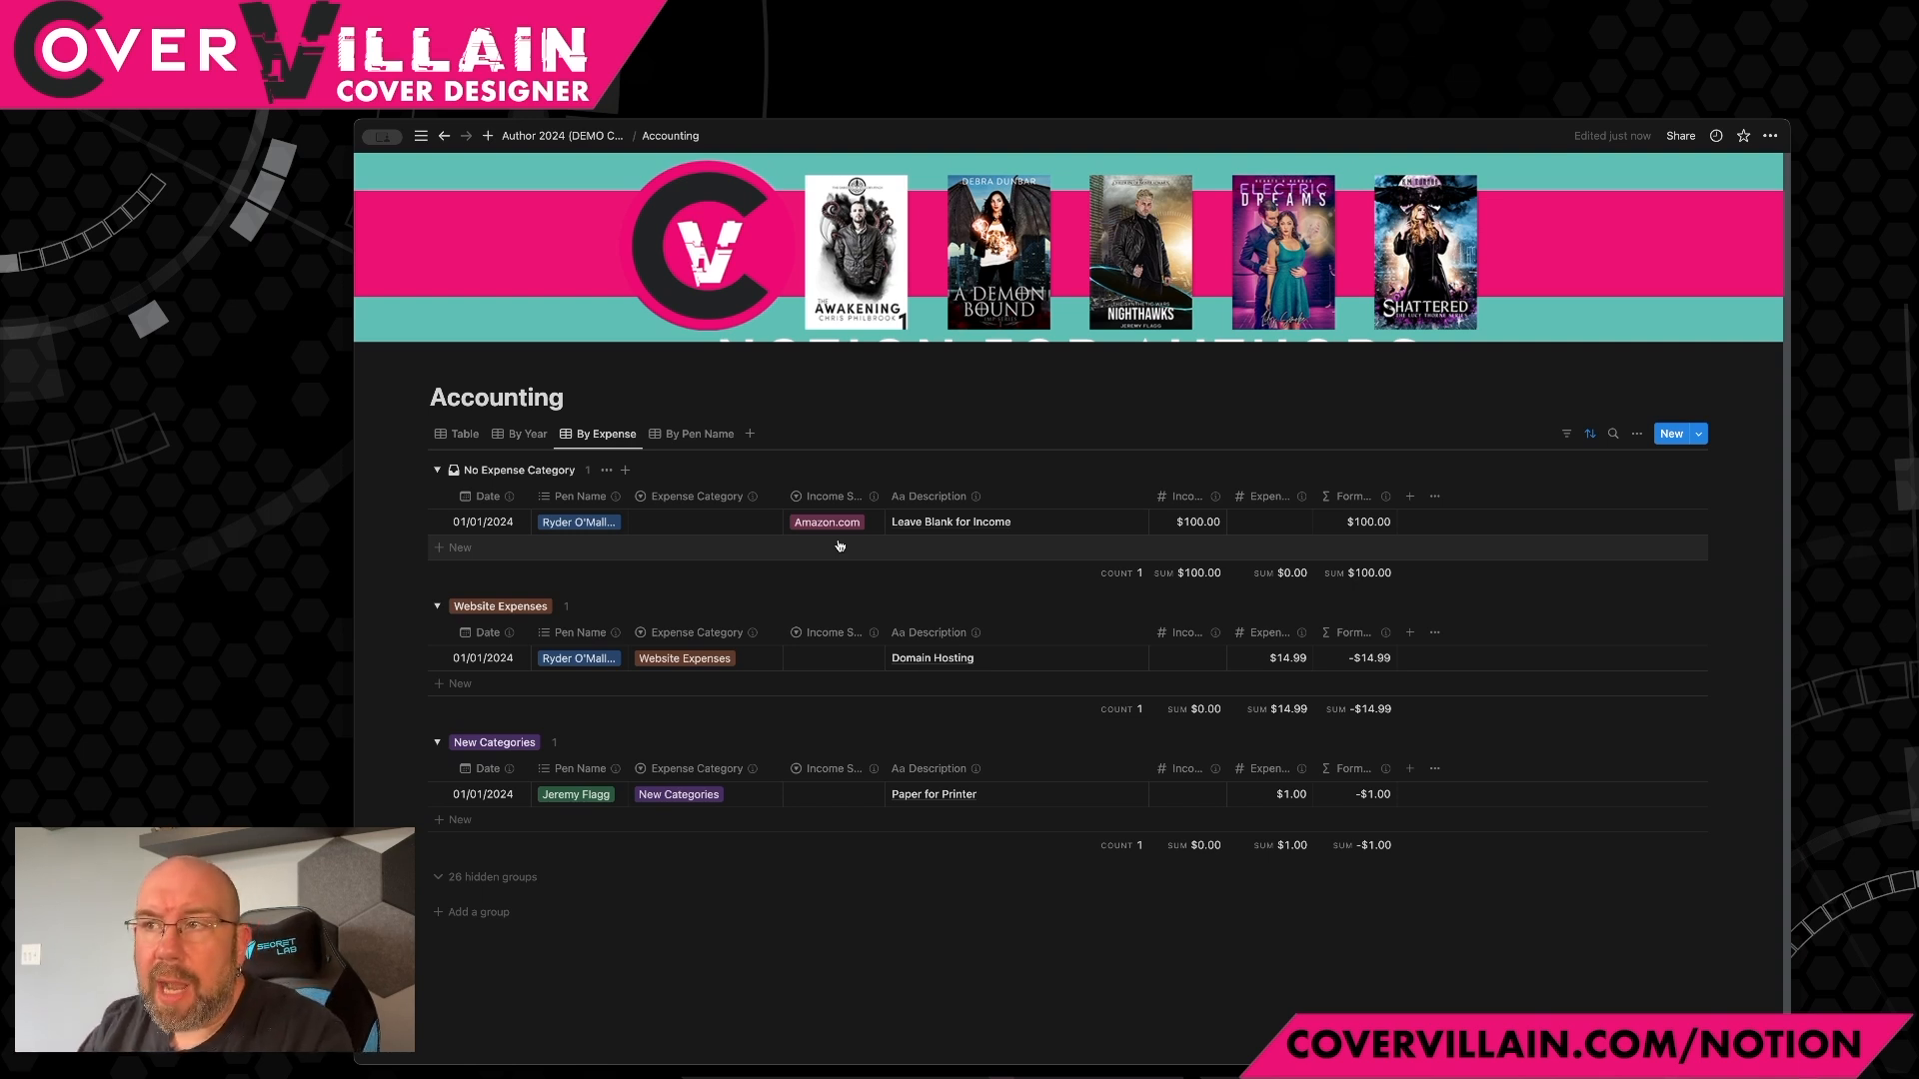
{"action": "left_click", "coordinate": [523, 442]}
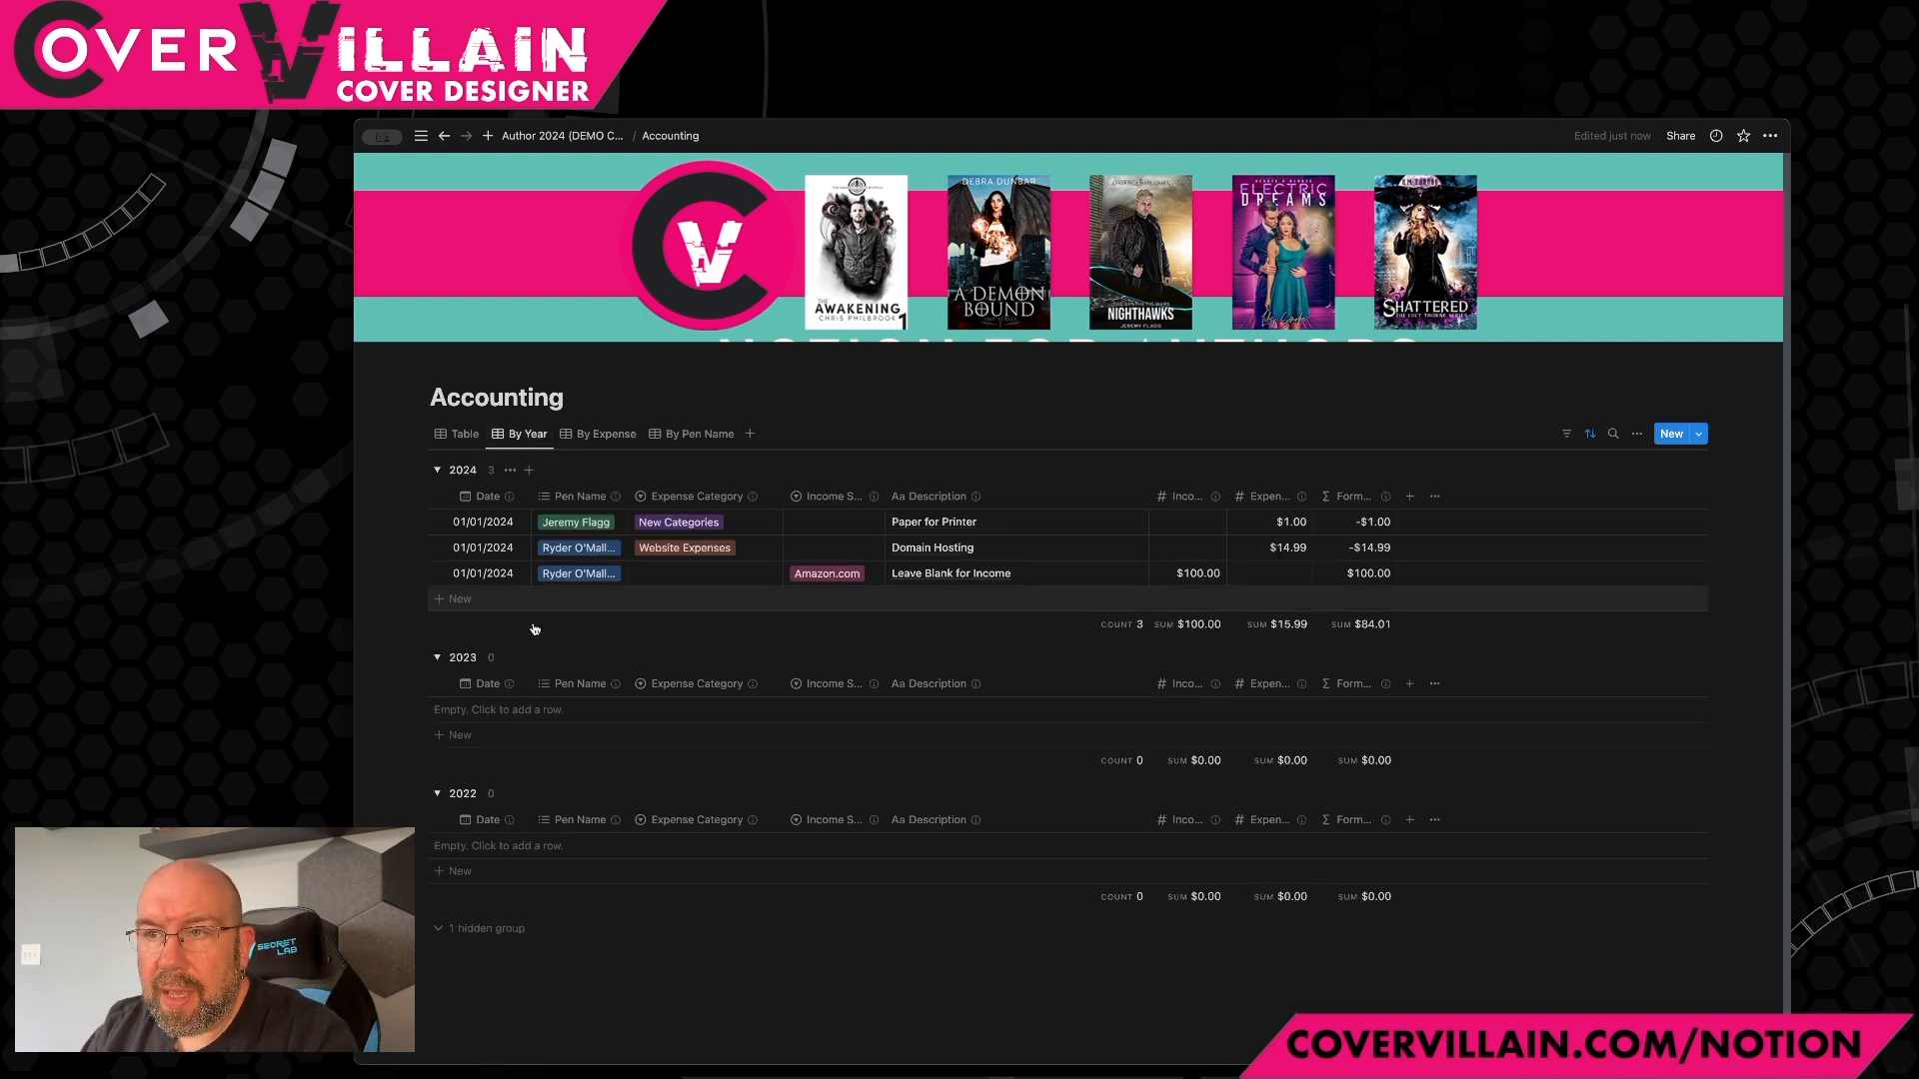
Step: Add a blank entry to the 2024 group and collapse the 2022 and 2023 groups
{"action": "left_click", "coordinate": [460, 599]}
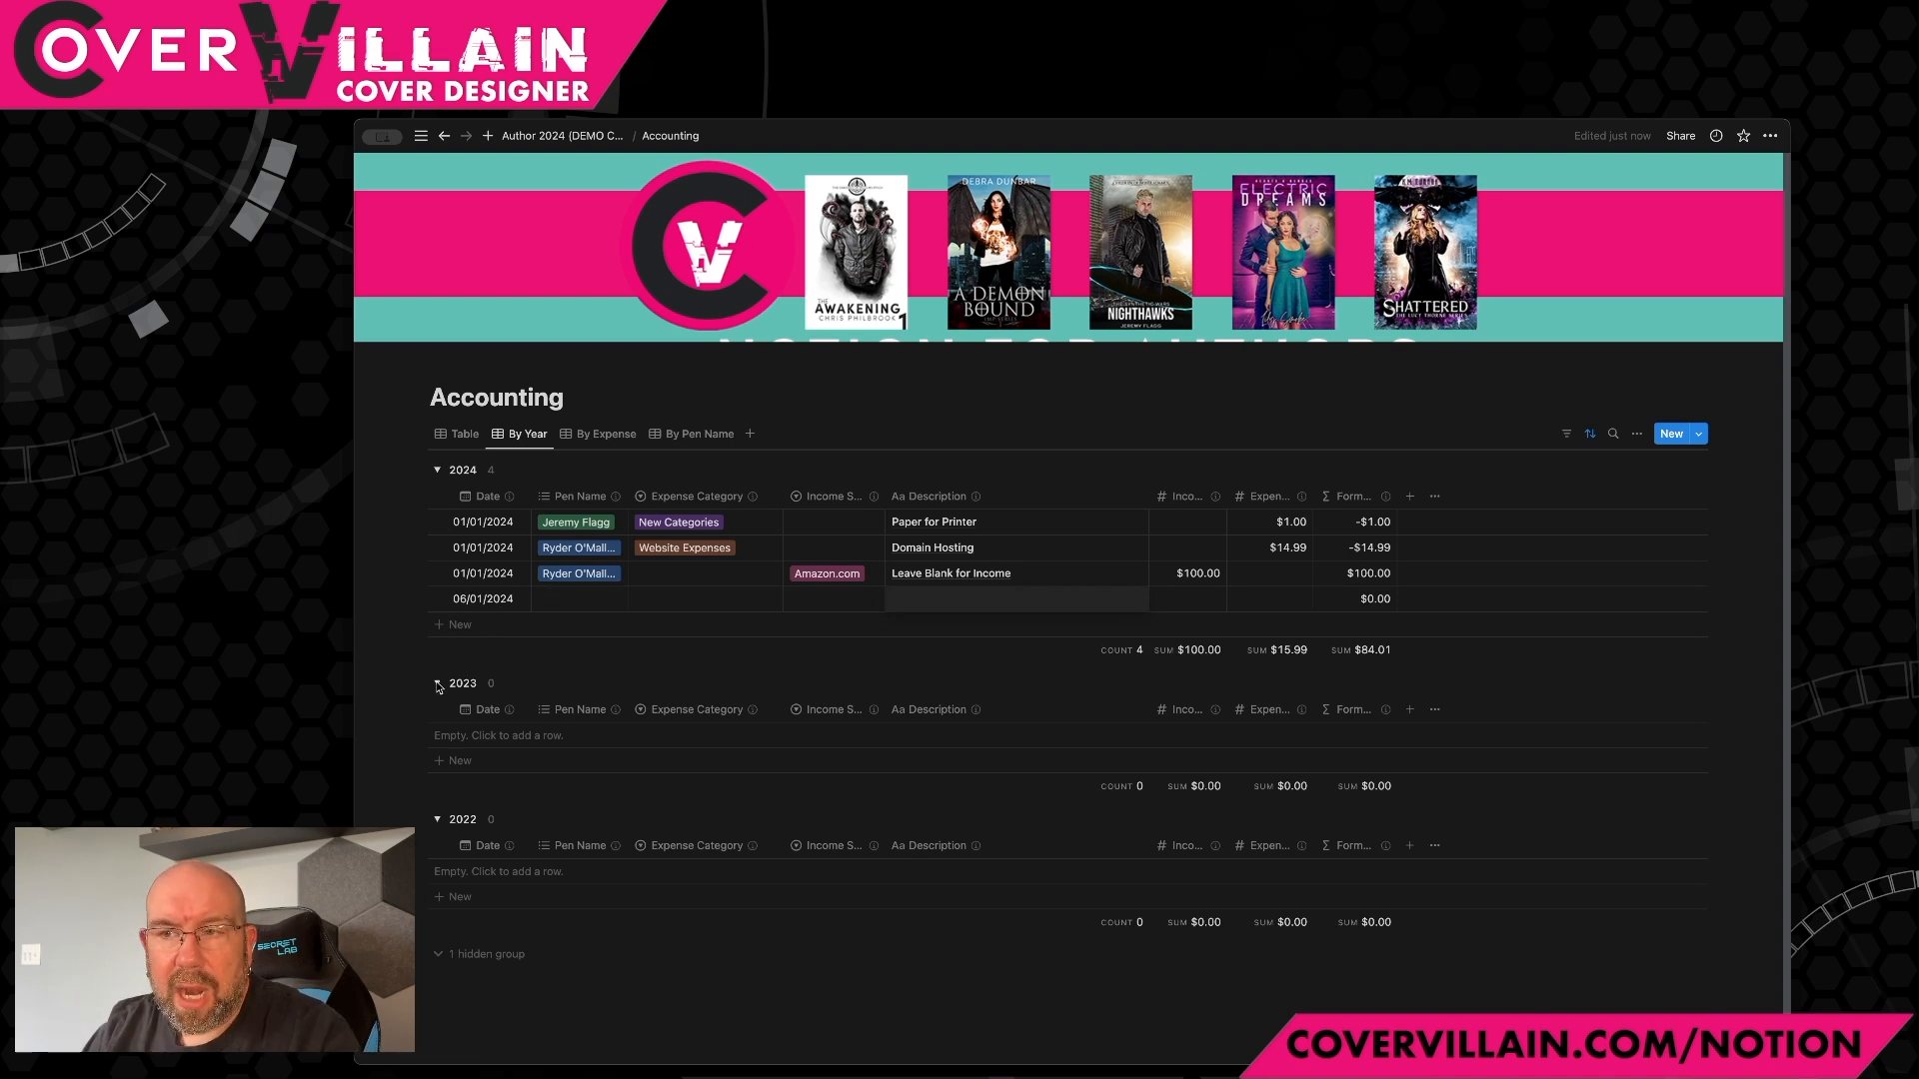
{"action": "key", "text": "Escape"}
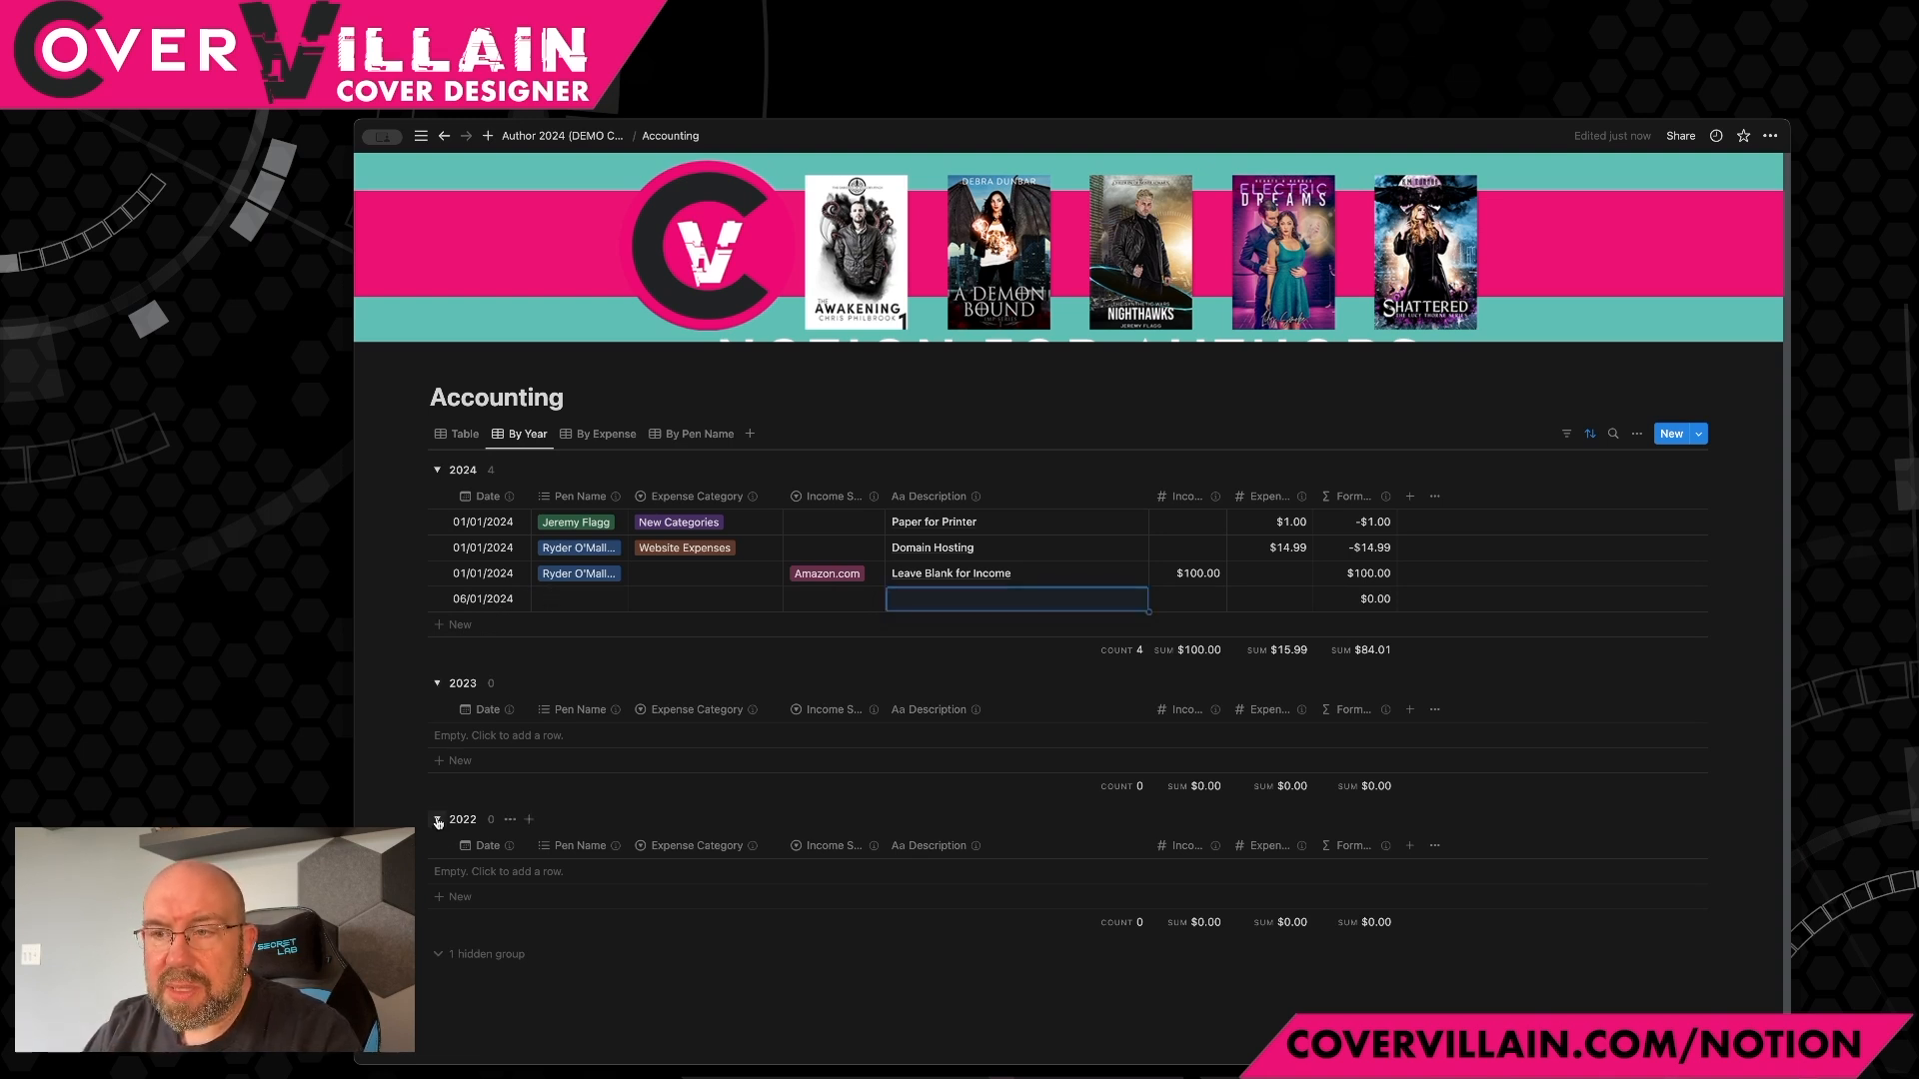
{"action": "left_click", "coordinate": [437, 822]}
{"action": "left_click", "coordinate": [435, 686]}
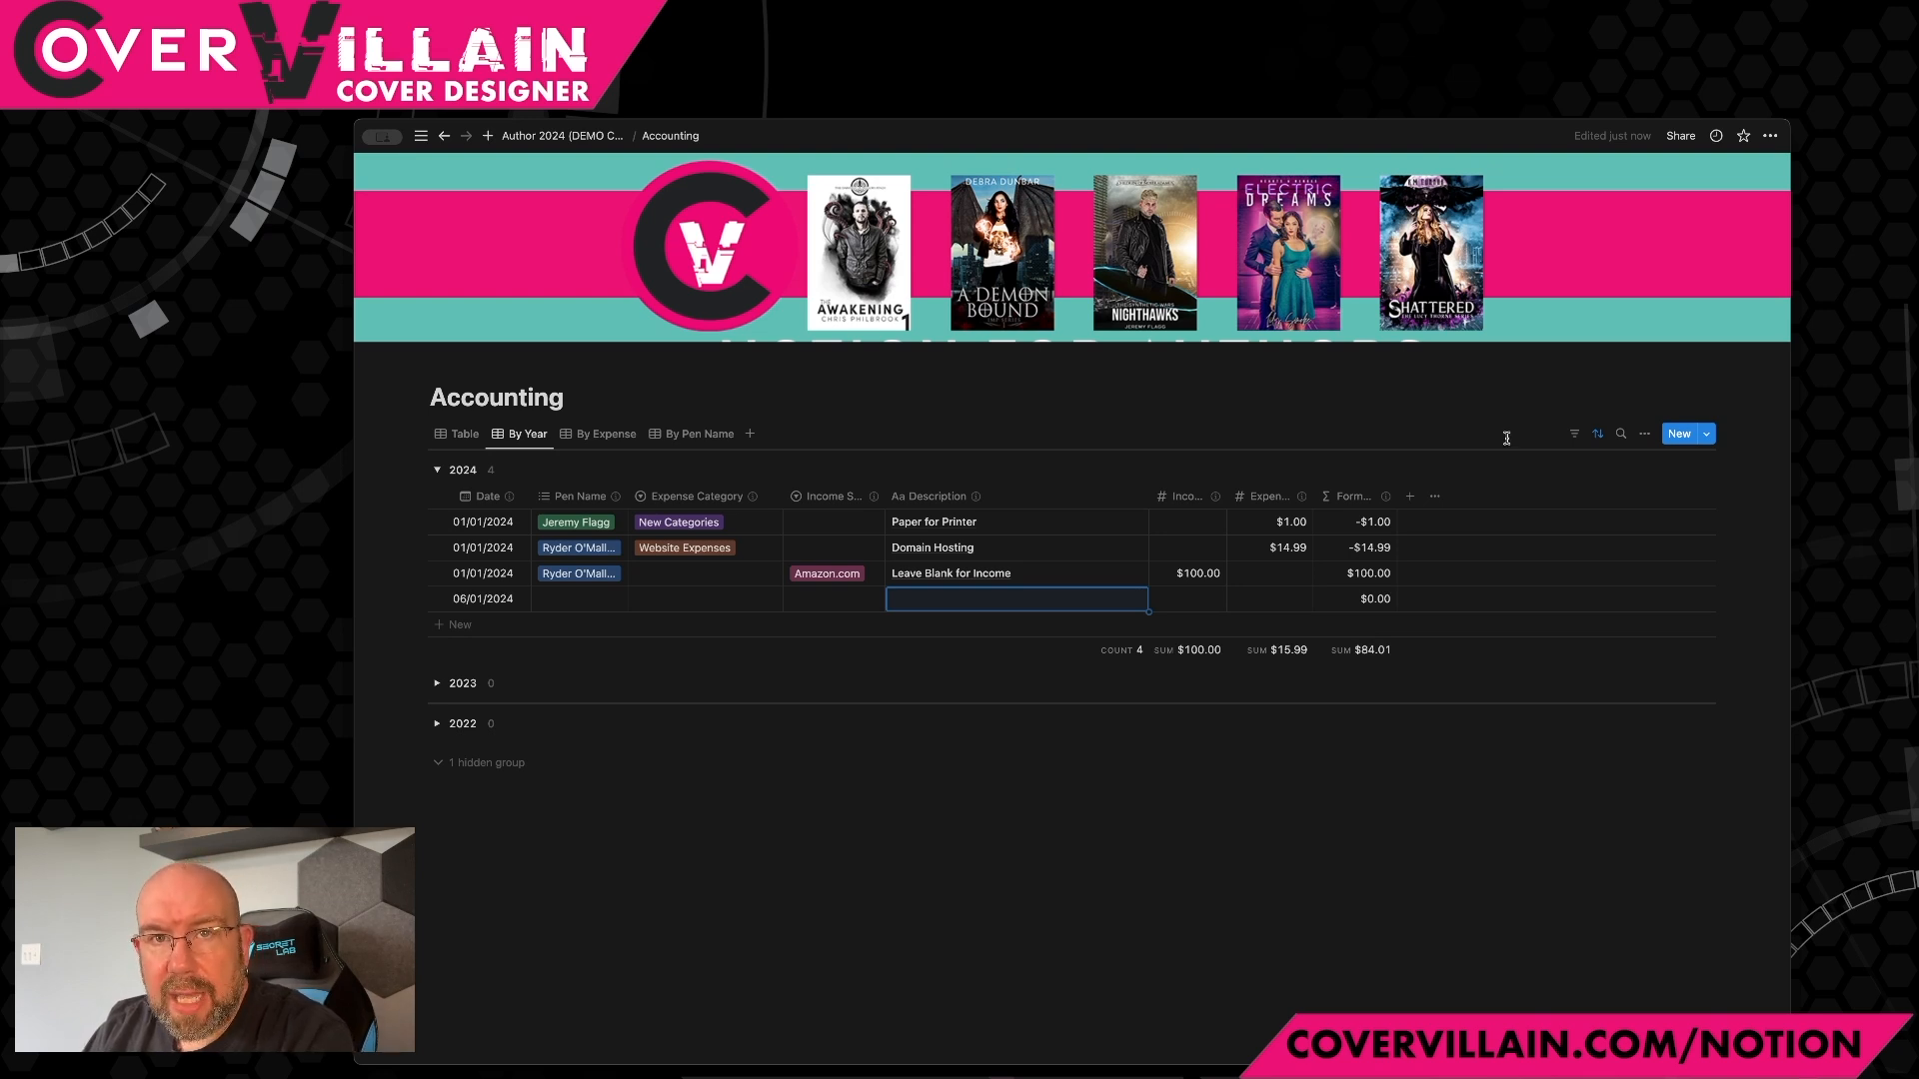
Step: Look through the By Year view's options and the Accounting page's actions for the export option
{"action": "left_click", "coordinate": [1640, 435]}
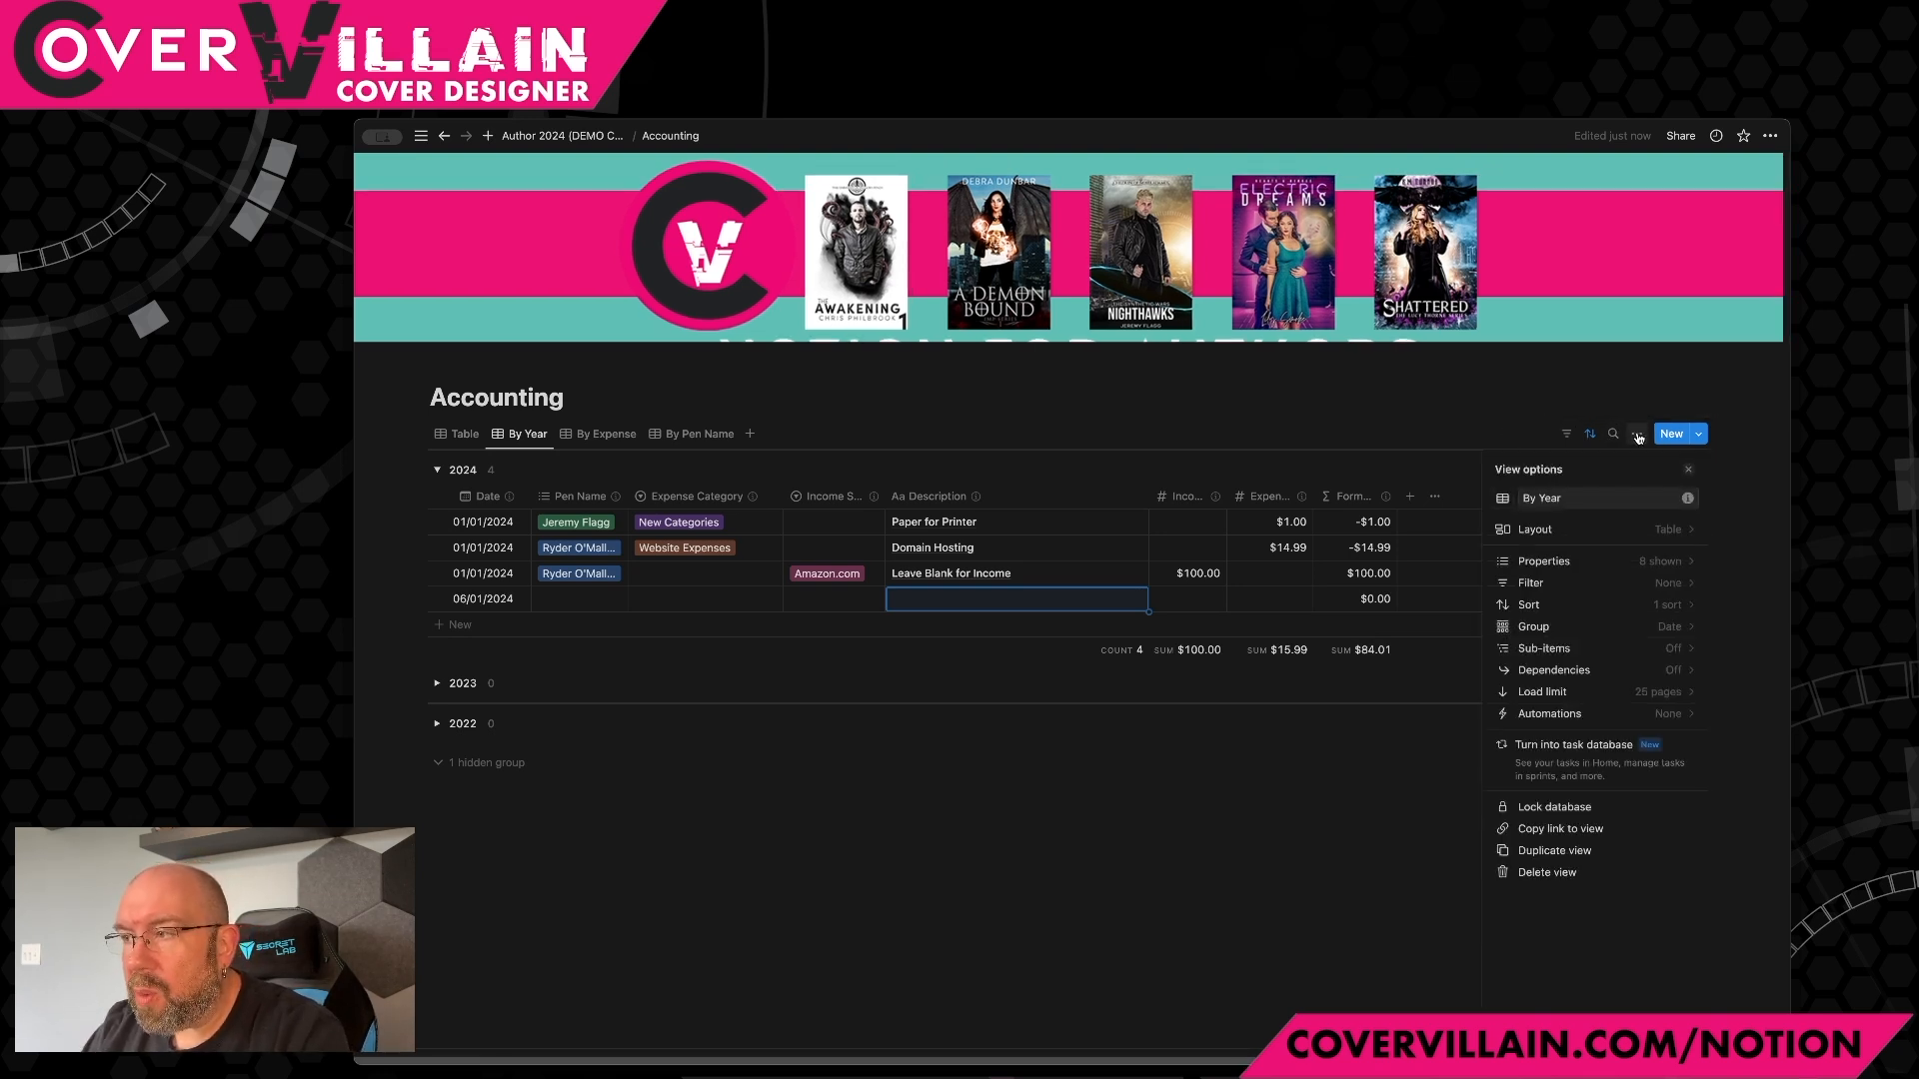
{"action": "left_click", "coordinate": [1609, 405]}
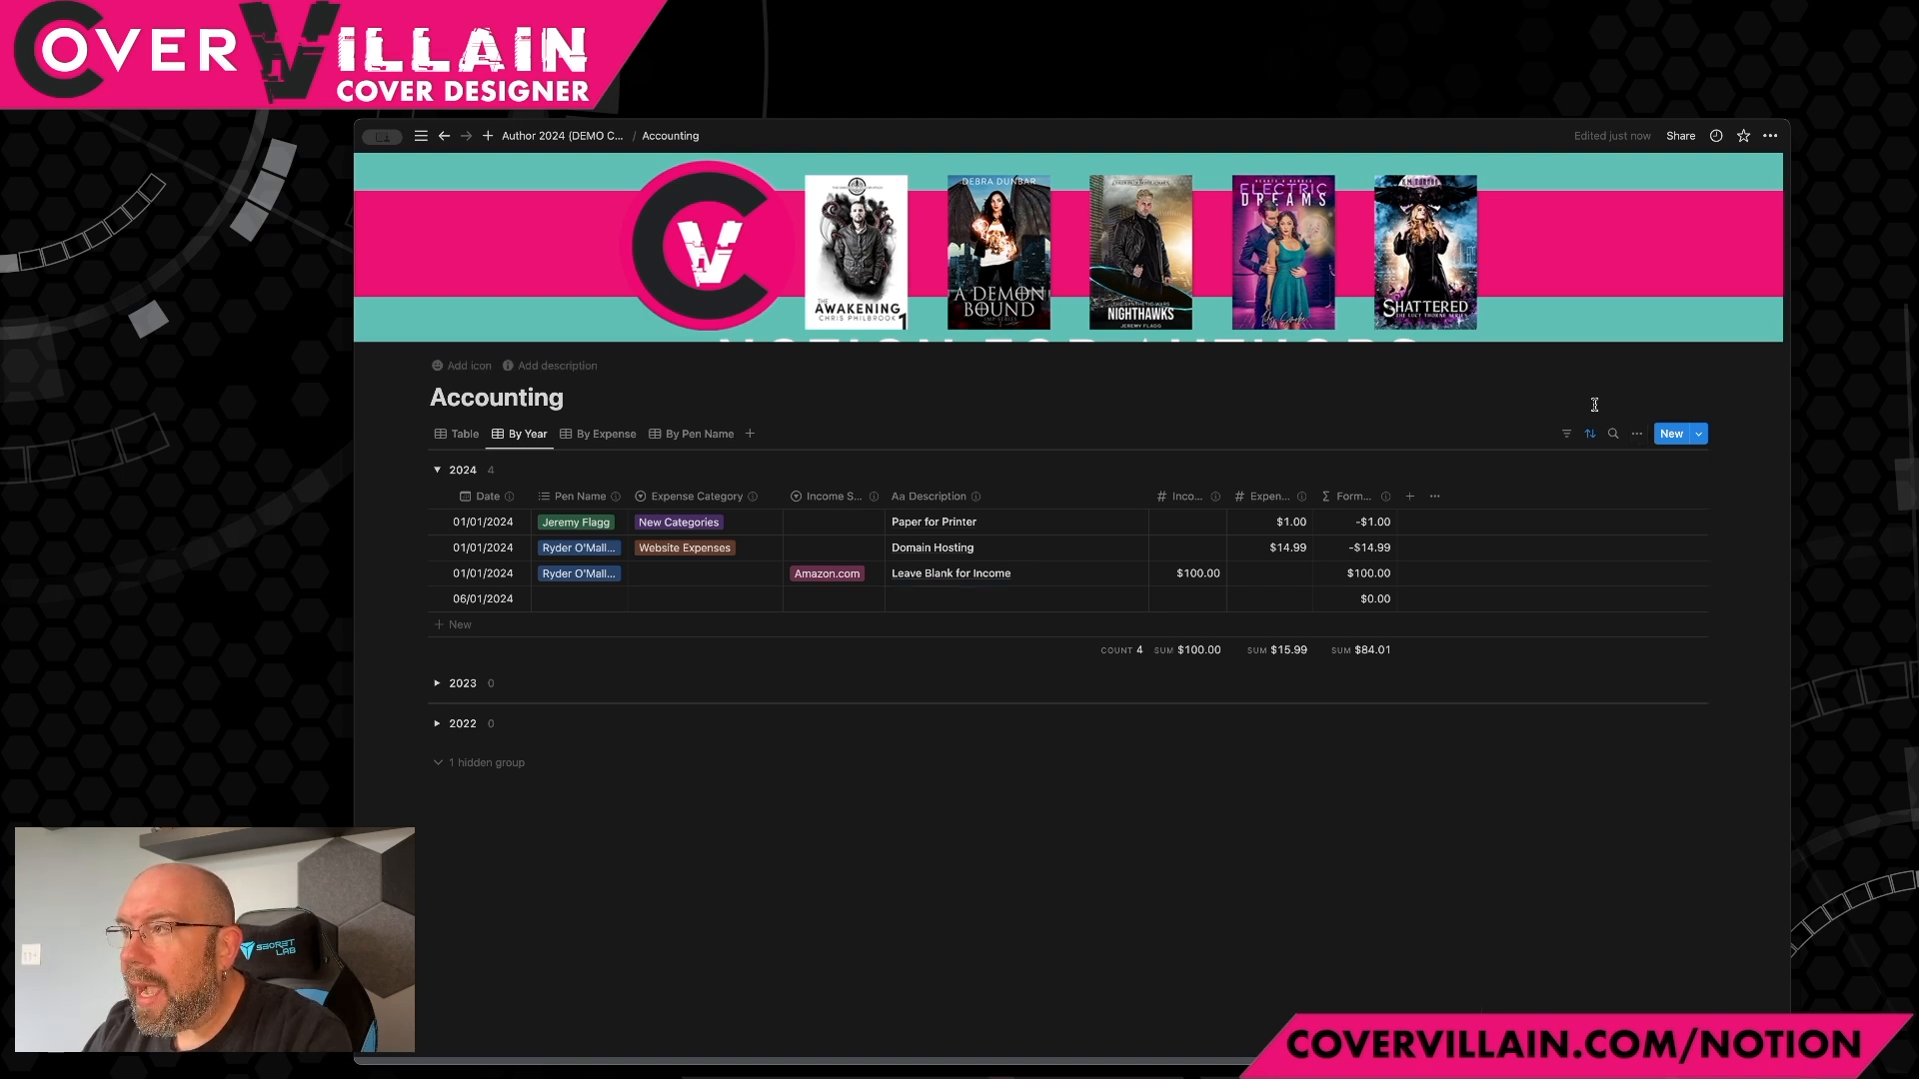
{"action": "left_click", "coordinate": [1770, 135]}
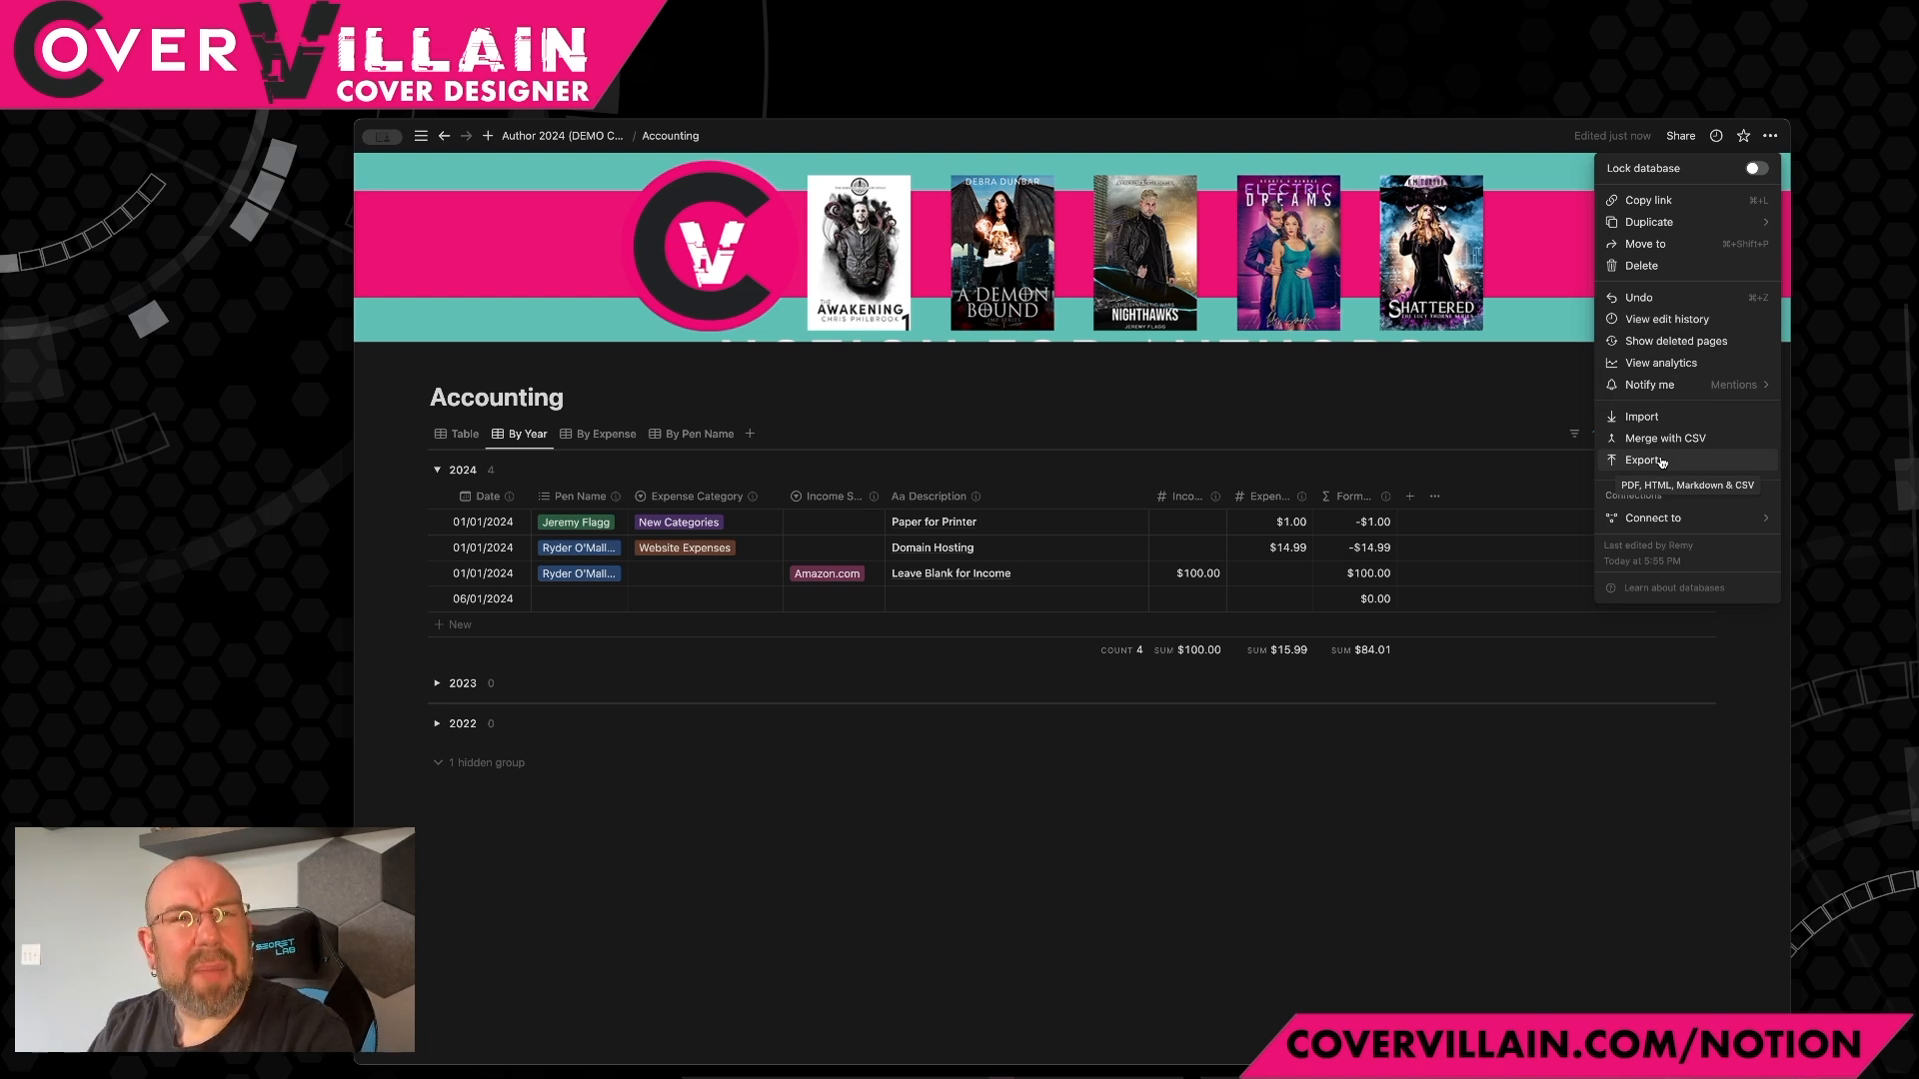
{"action": "left_click", "coordinate": [1359, 833]}
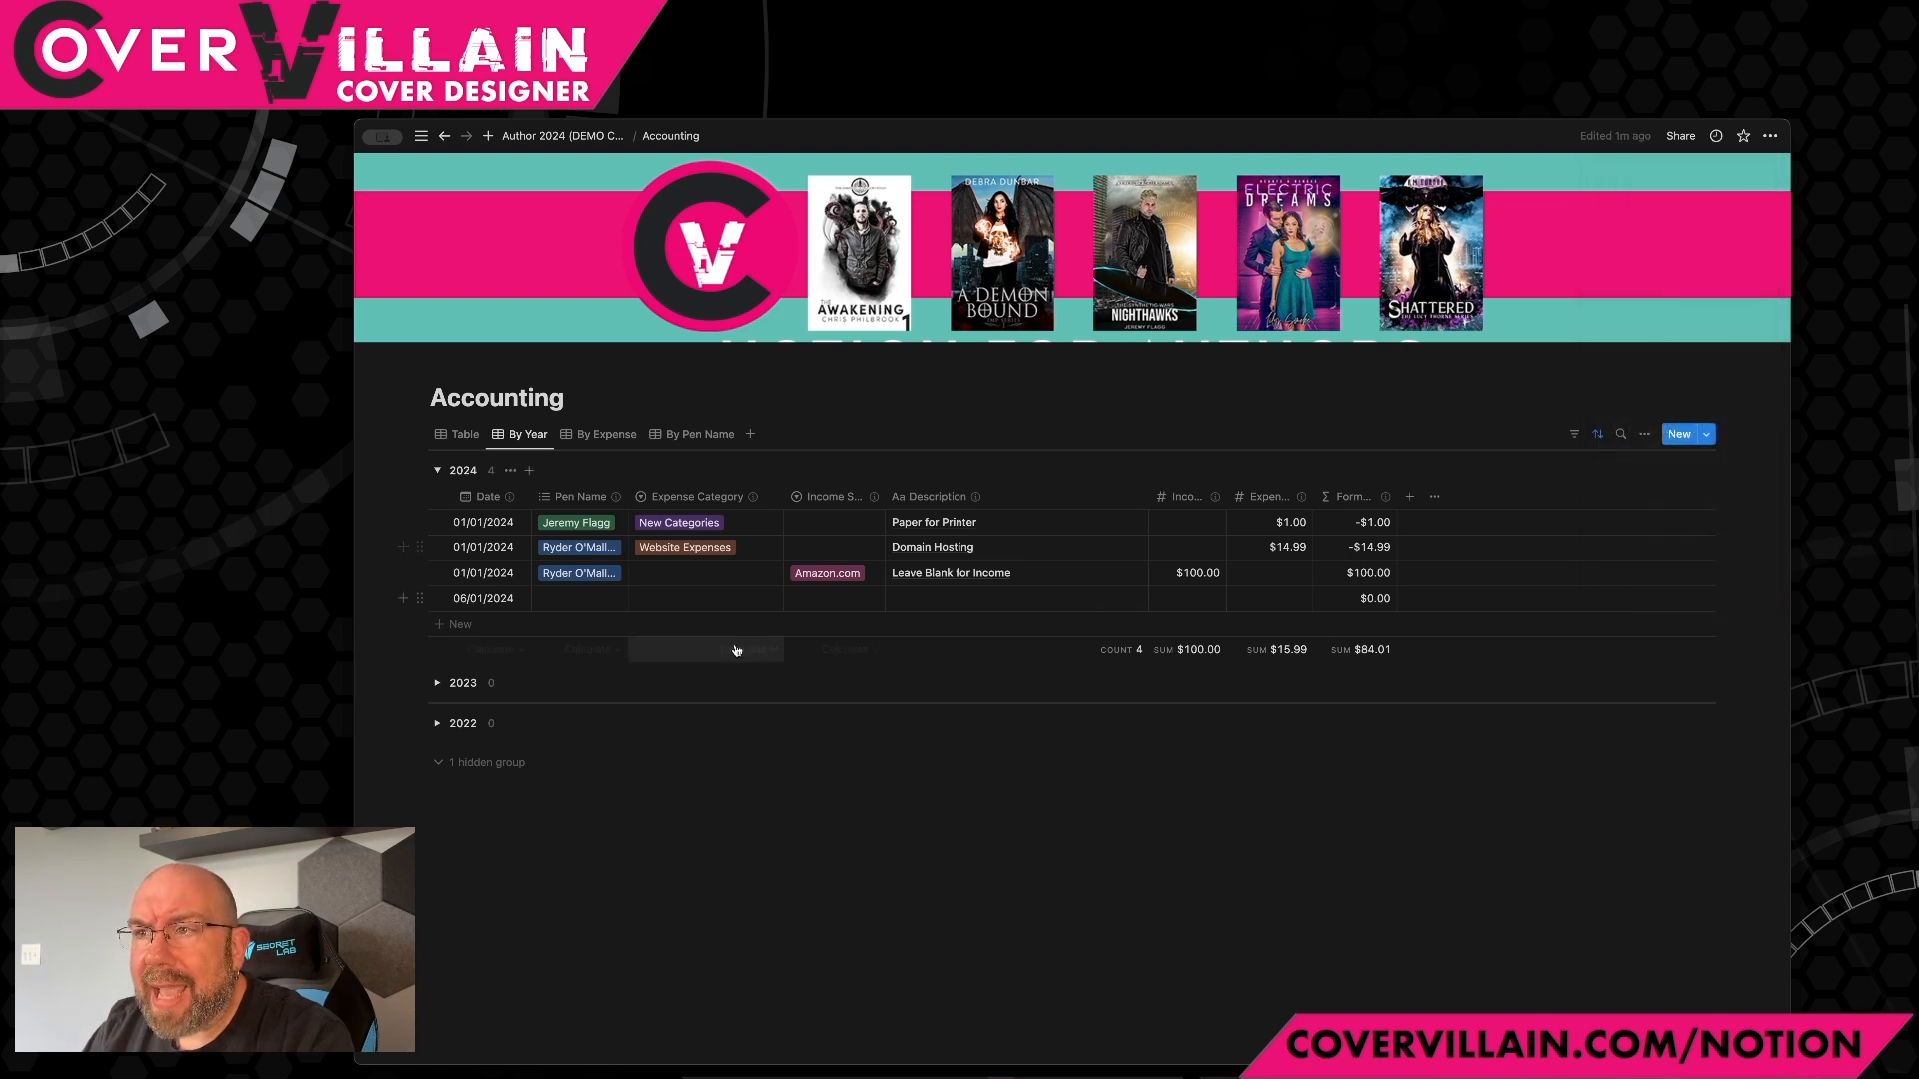